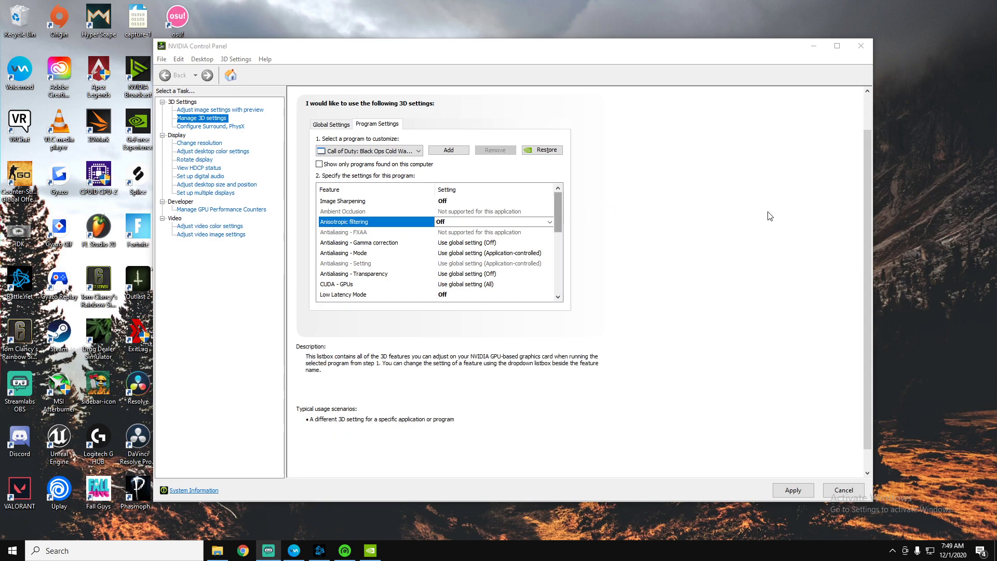
- Add the Cold War exe from Program Files (x86) as the customized program, then select Image Sharpening
right_click(883, 183)
left_click(933, 266)
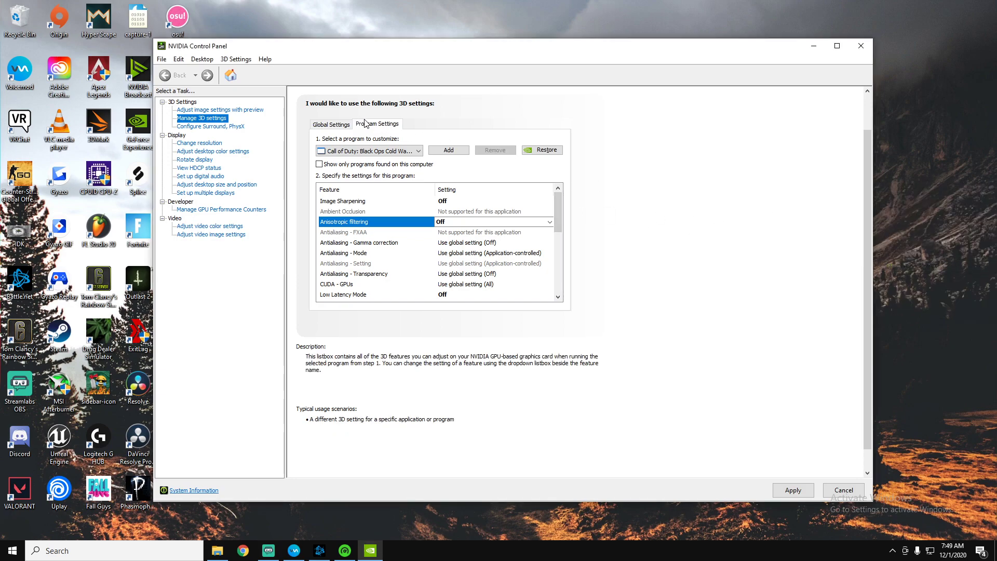
left_click(452, 150)
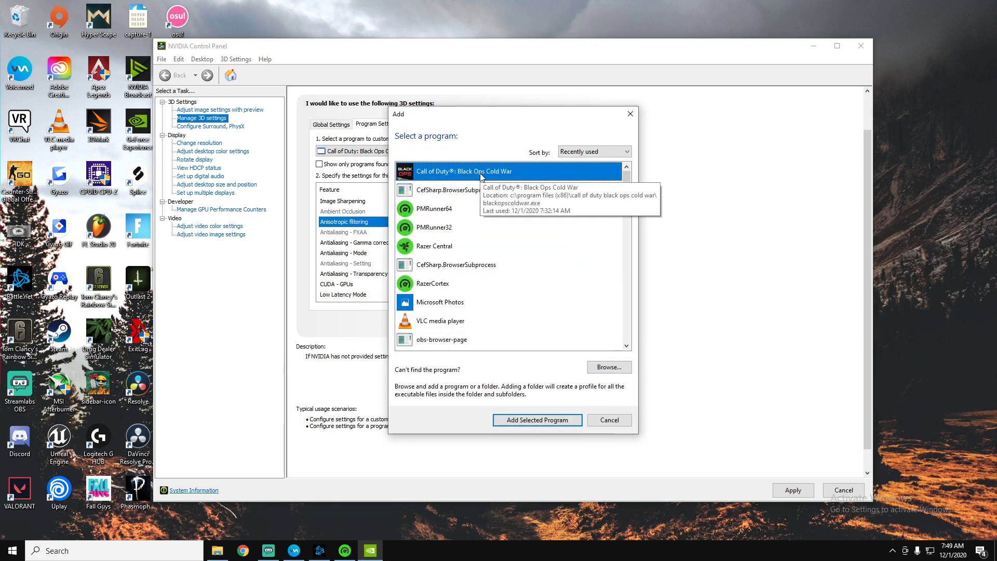
left_click(607, 367)
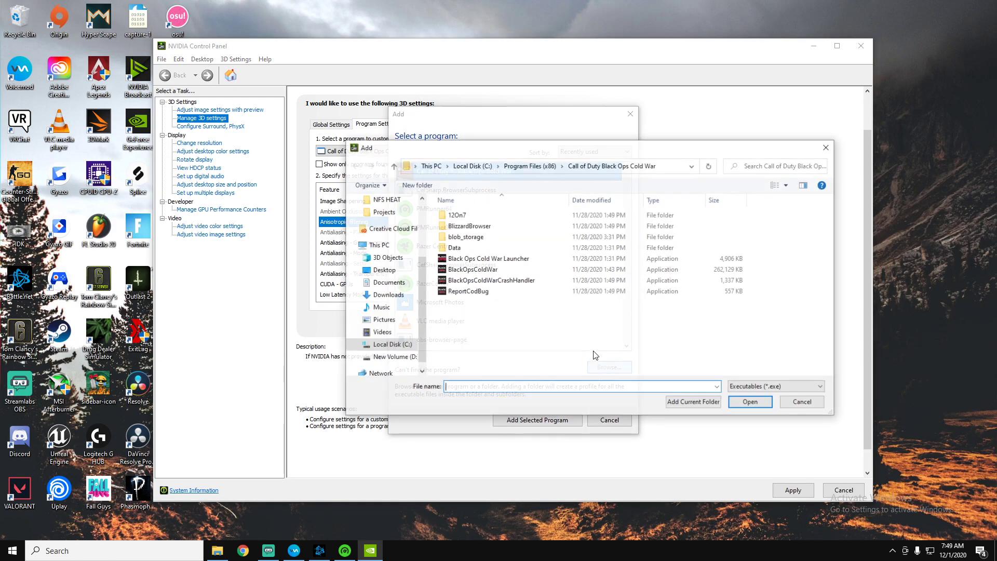
left_click(391, 345)
double_click(472, 260)
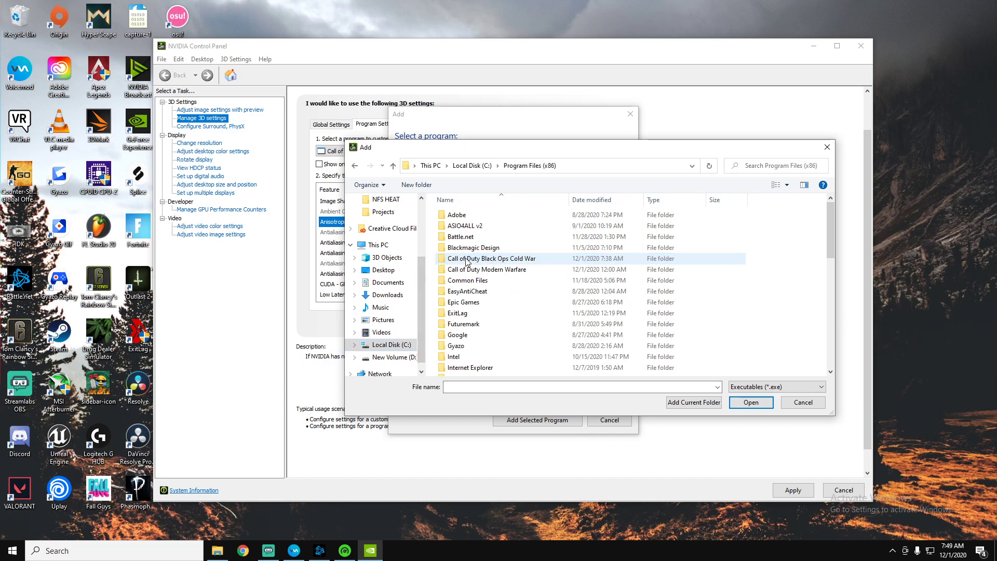
double_click(471, 259)
double_click(473, 270)
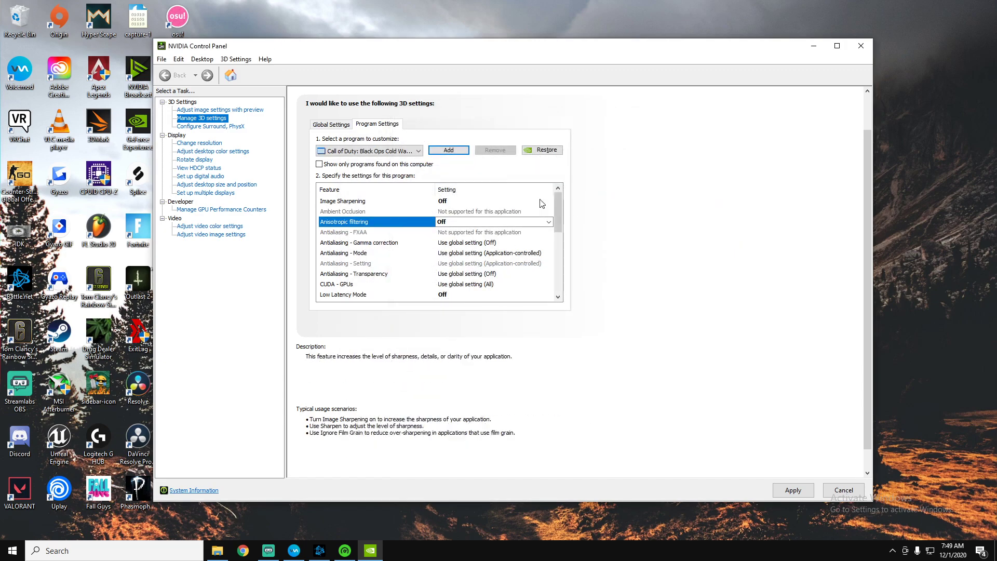
left_click(354, 203)
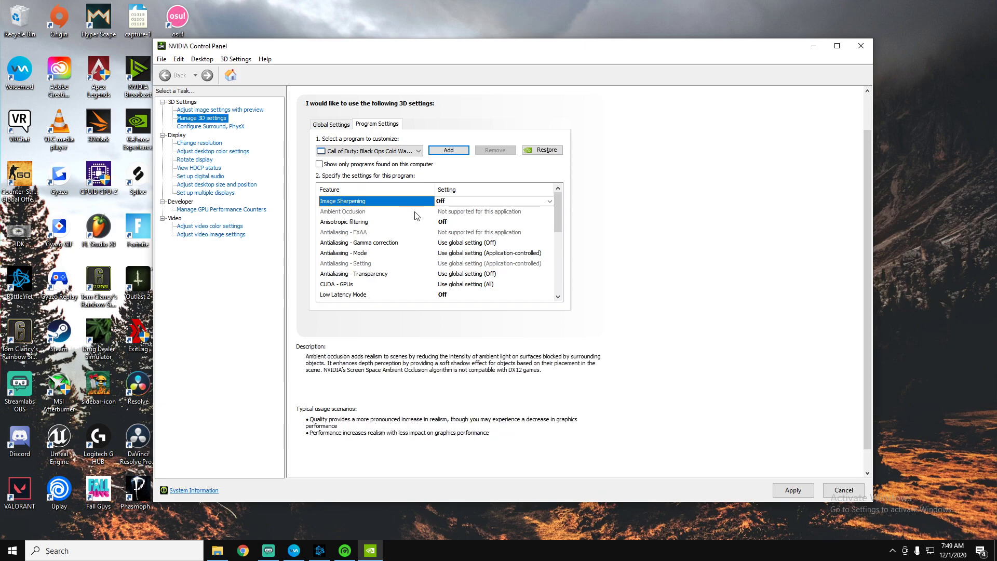
left_click(484, 202)
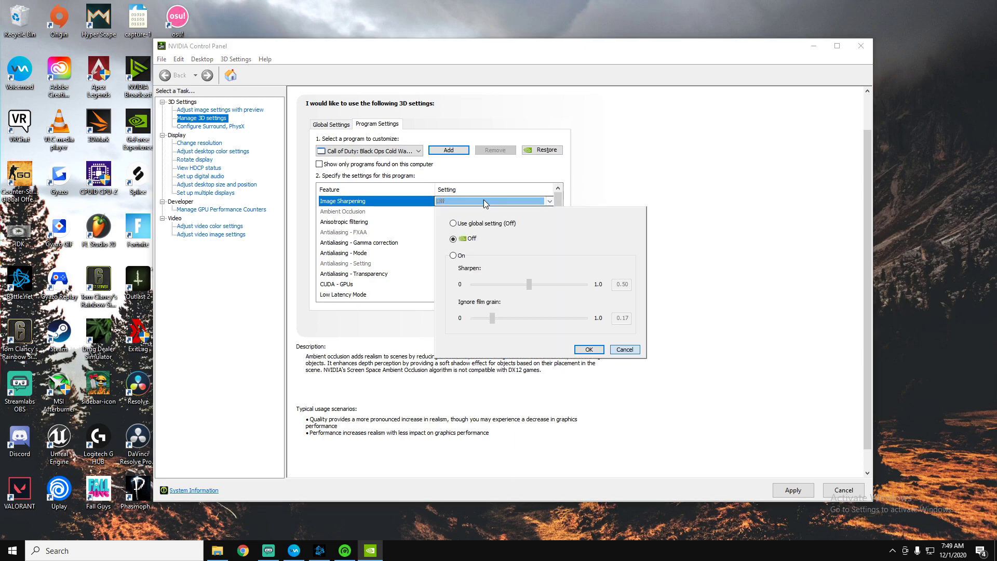
left_click(621, 349)
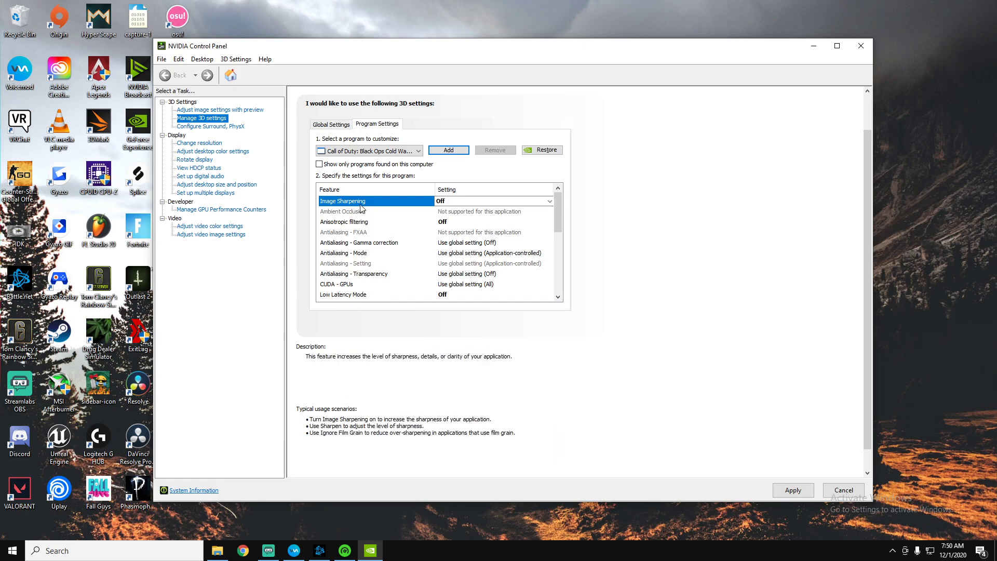
left_click(355, 221)
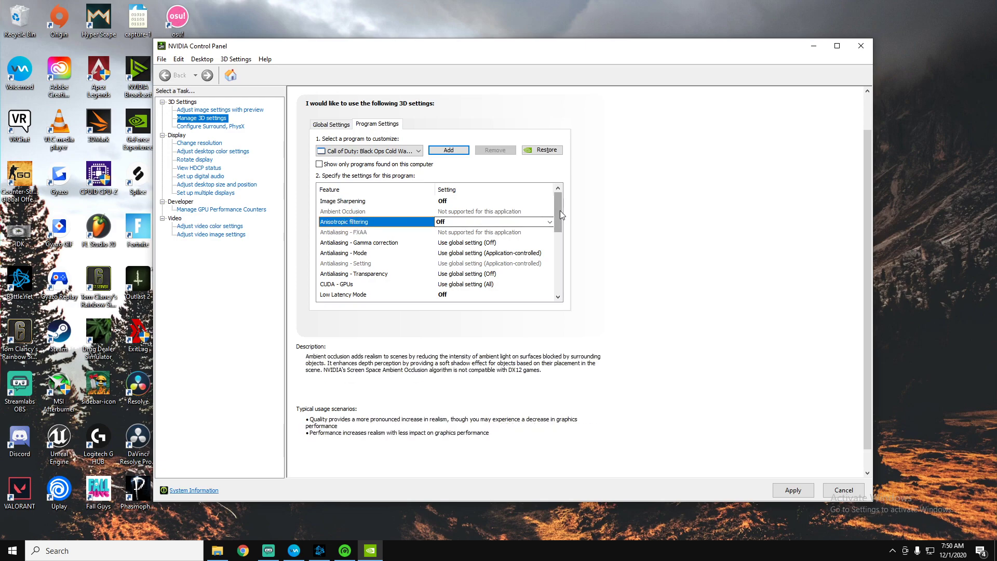
scroll(560, 210, "down", 1)
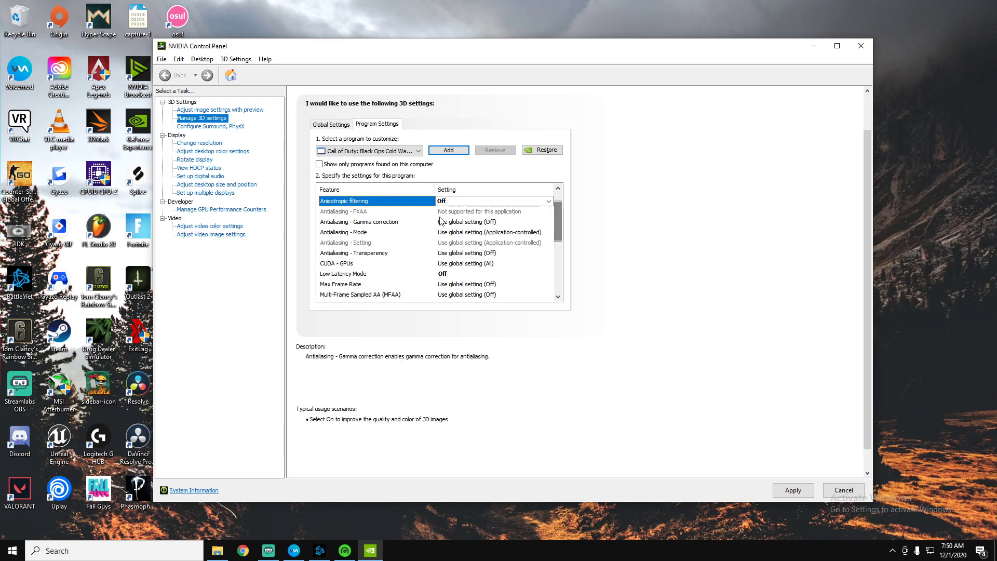
left_click(362, 223)
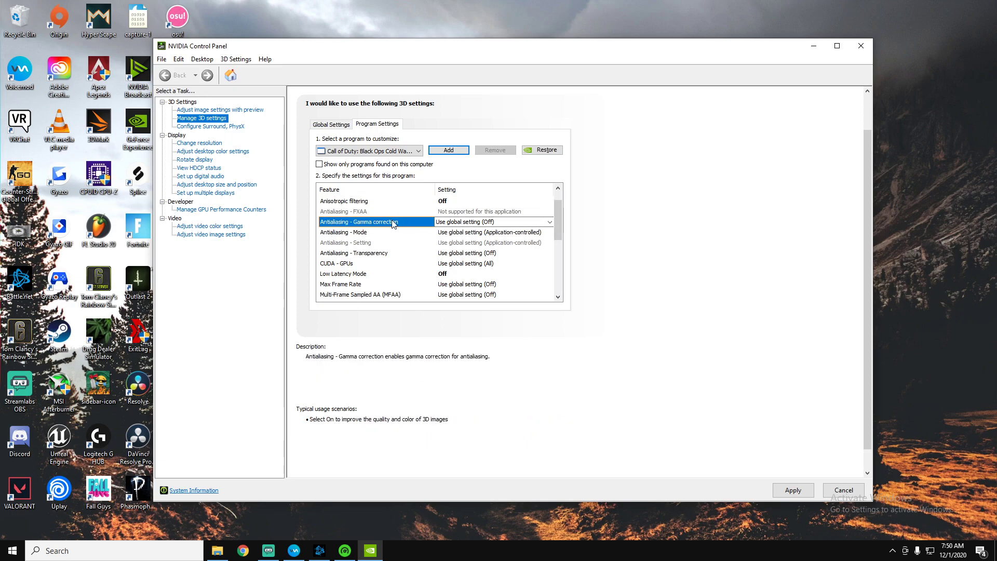
left_click(380, 232)
left_click(488, 233)
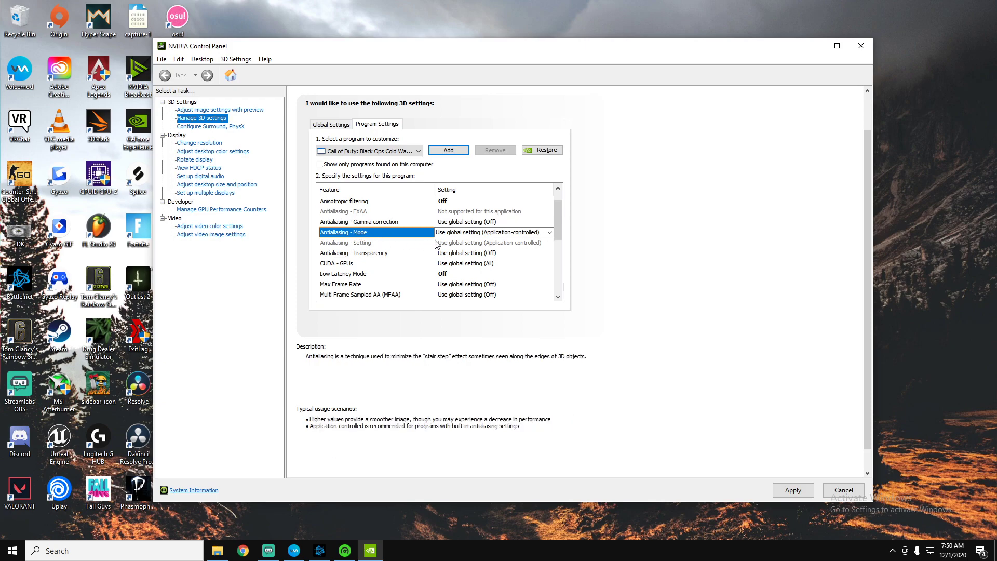
left_click(498, 234)
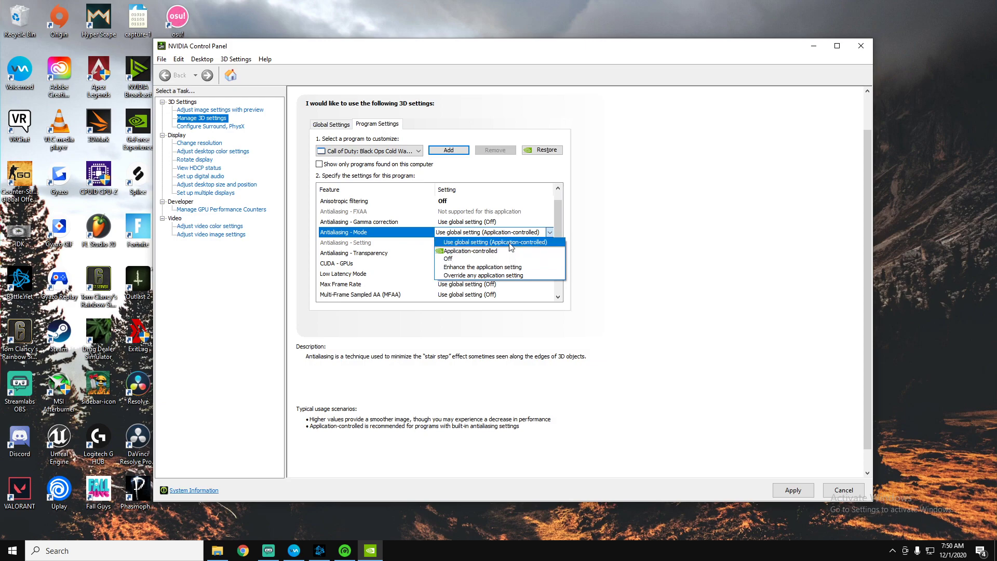
left_click(509, 245)
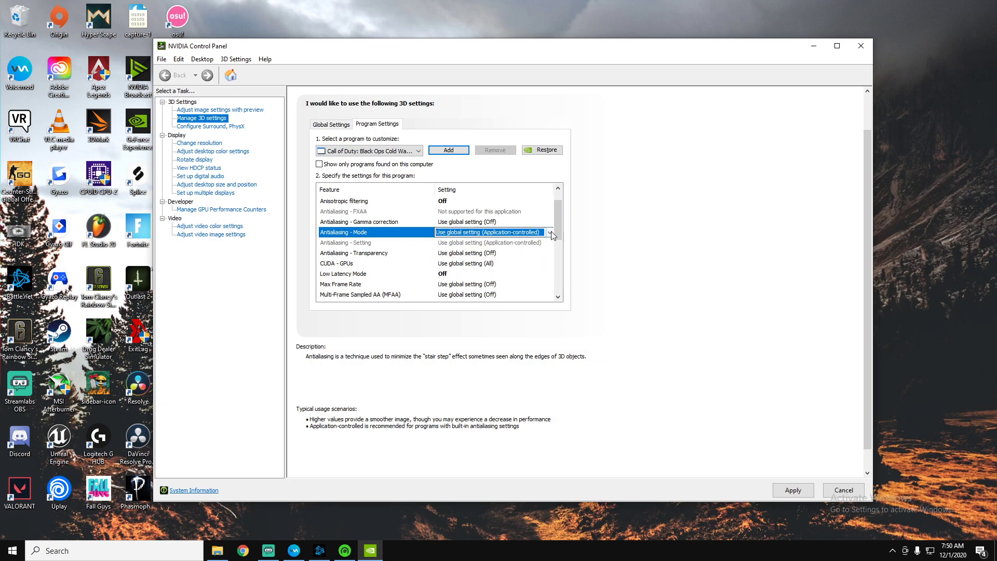
scroll(559, 230, "down", 1)
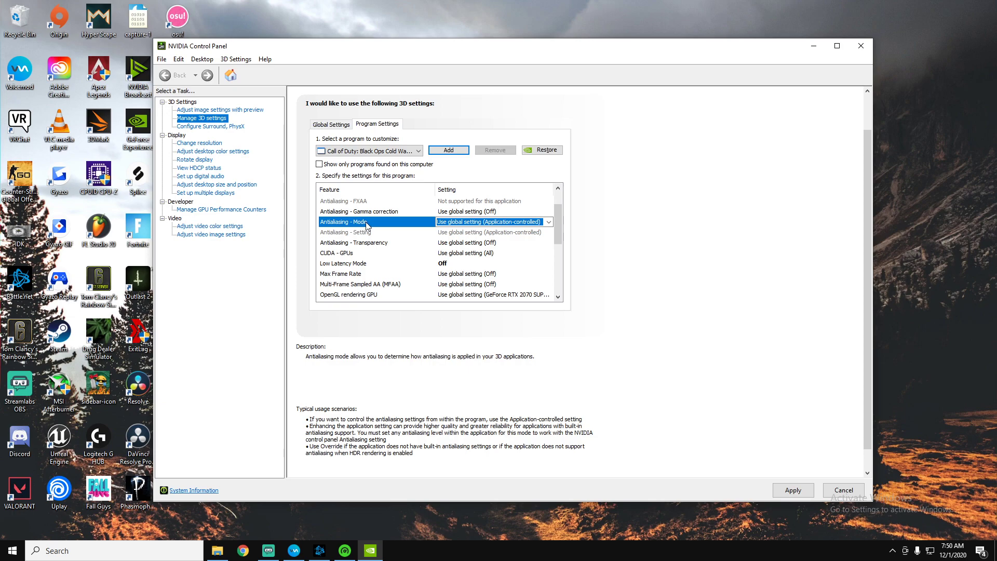
left_click(488, 242)
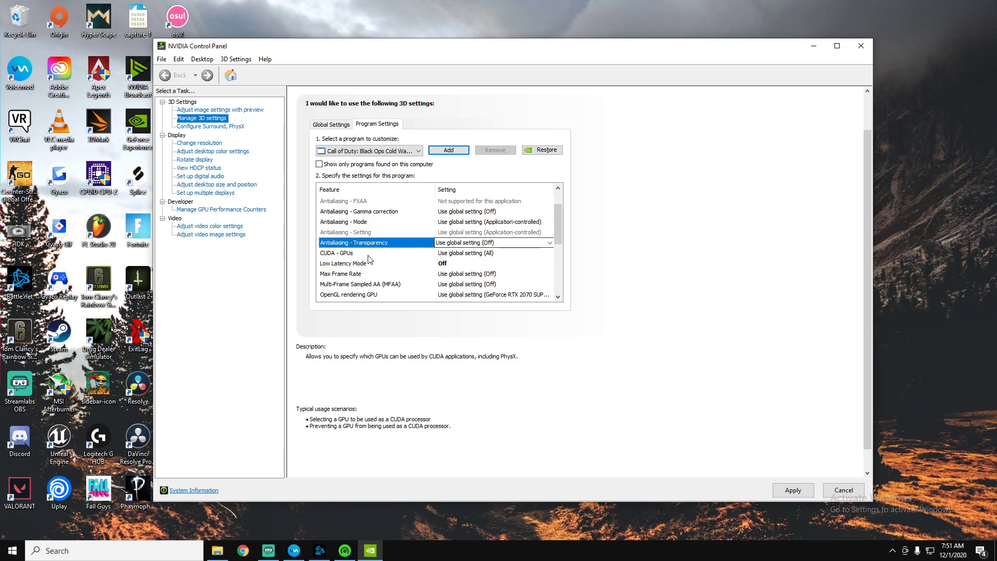
left_click(453, 252)
left_click(498, 253)
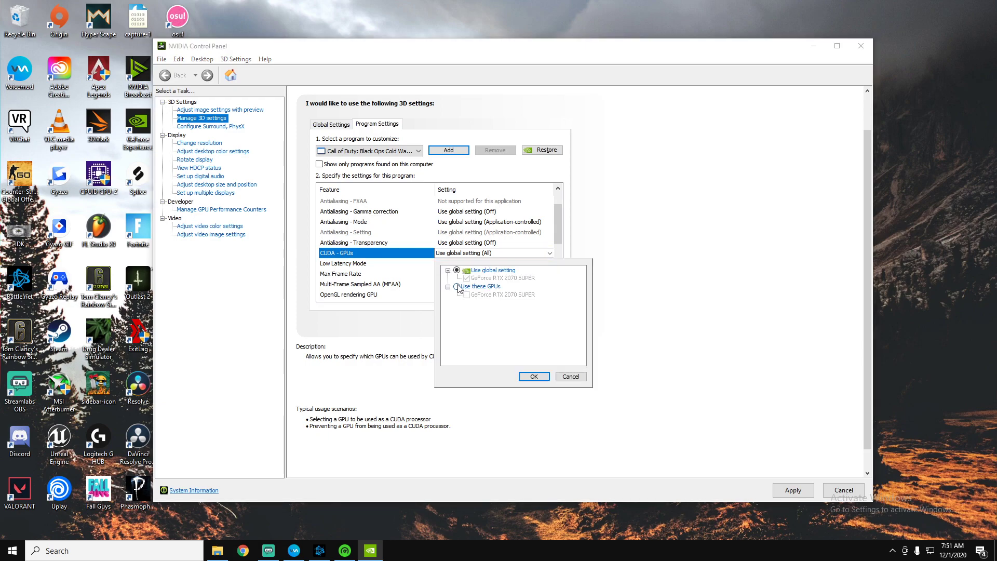
left_click(481, 286)
left_click(457, 270)
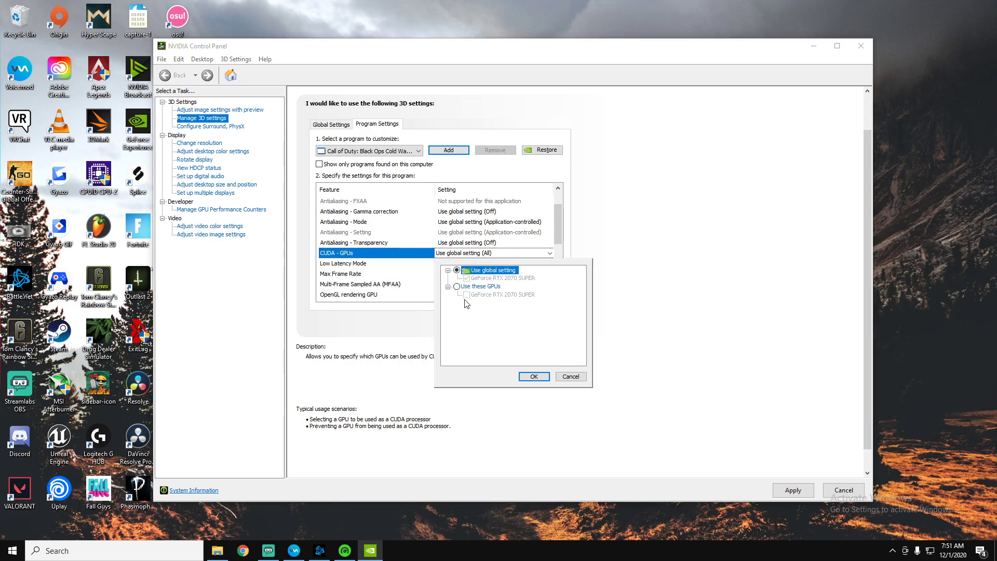
left_click(571, 376)
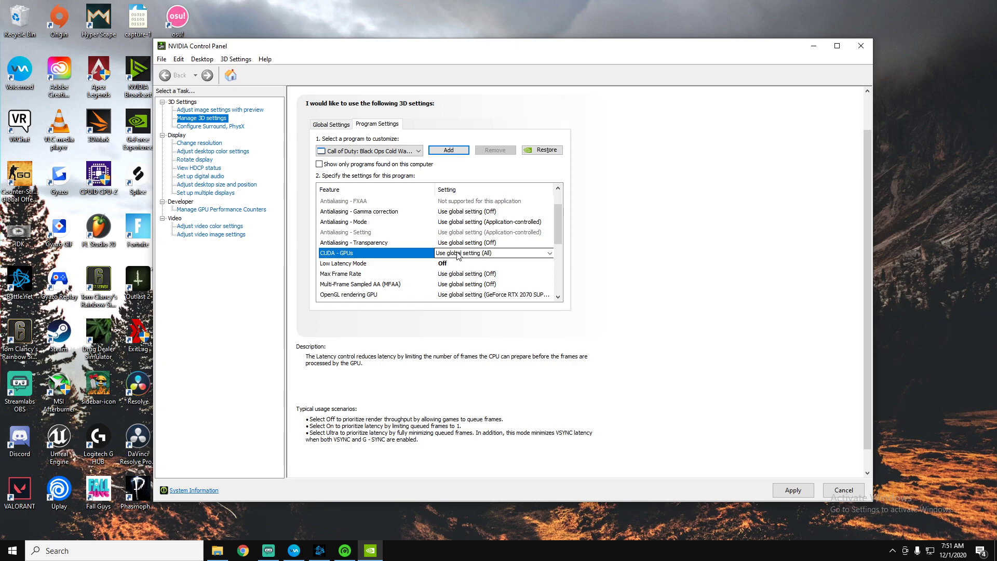
left_click(393, 265)
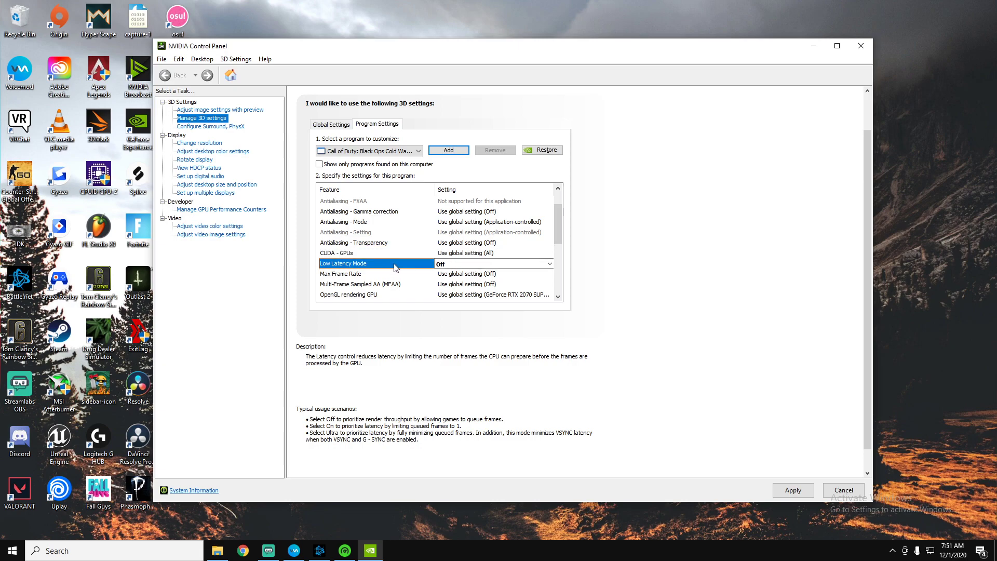
left_click(453, 264)
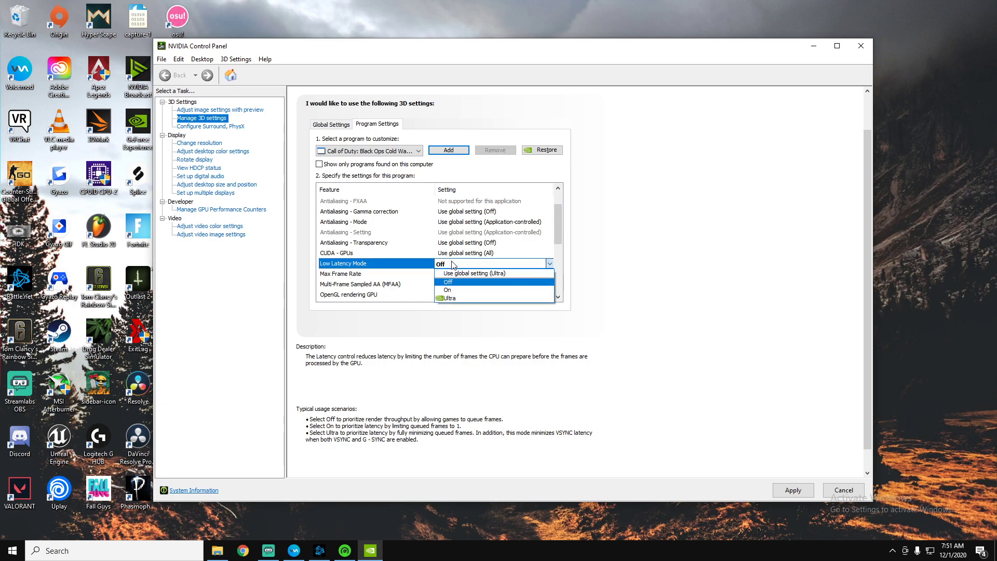
left_click(448, 282)
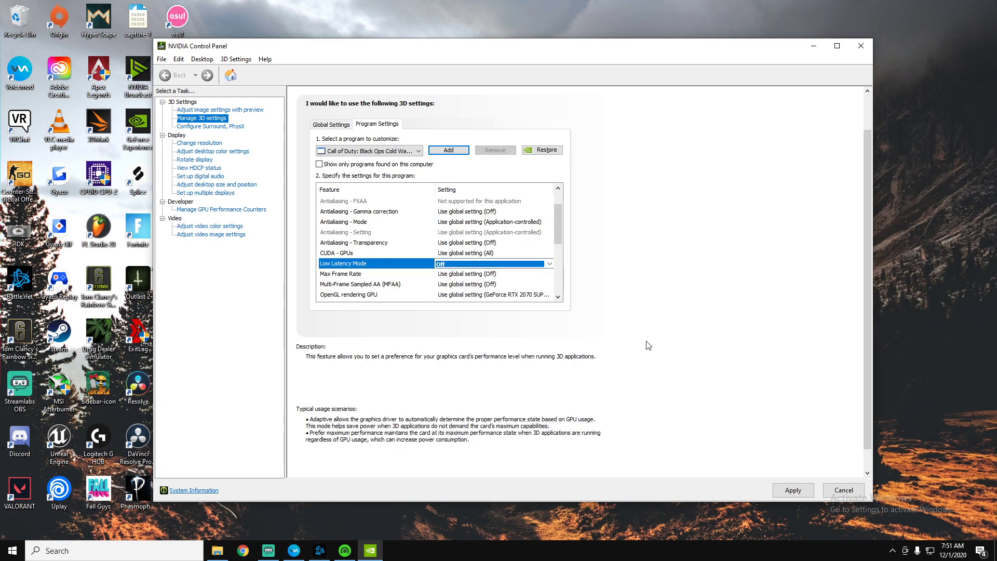
scroll(559, 225, "down", 1)
left_click(371, 253)
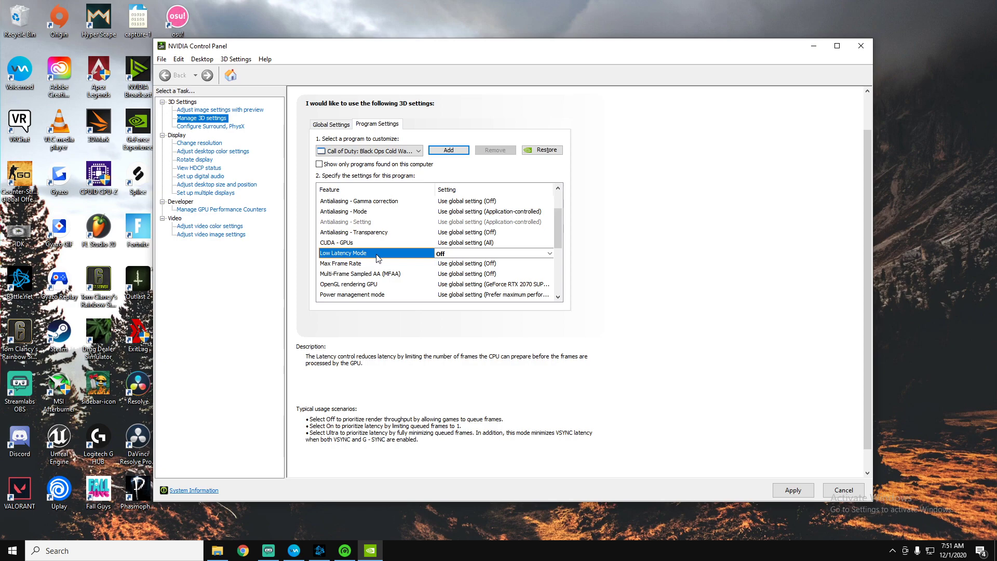
left_click(494, 253)
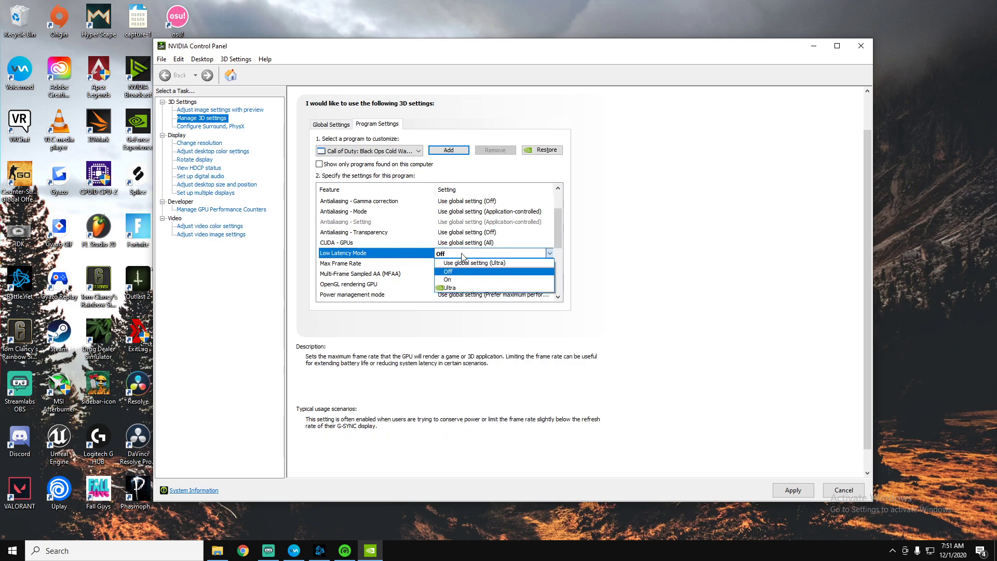
left_click(460, 271)
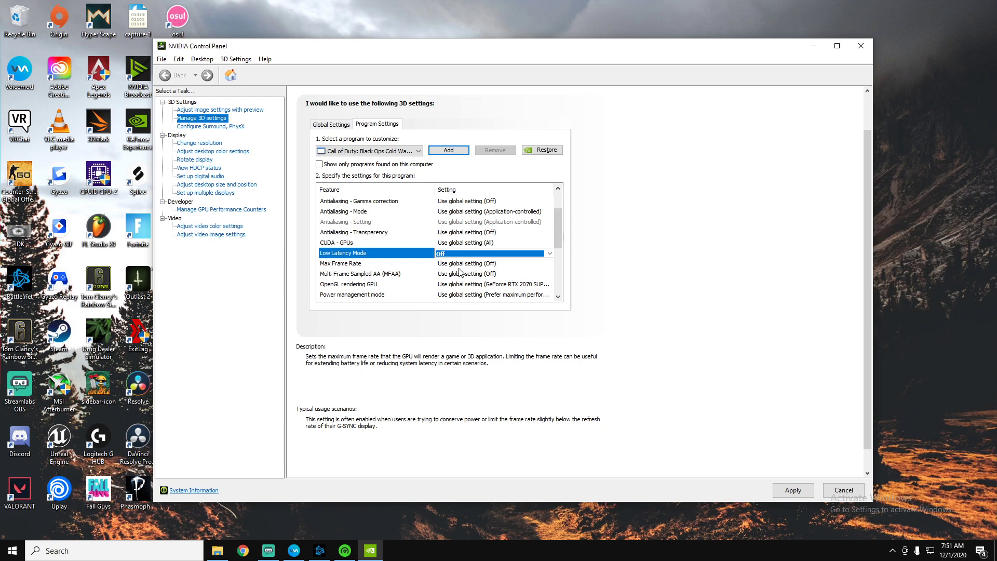
left_click(460, 253)
left_click(457, 270)
left_click(710, 292)
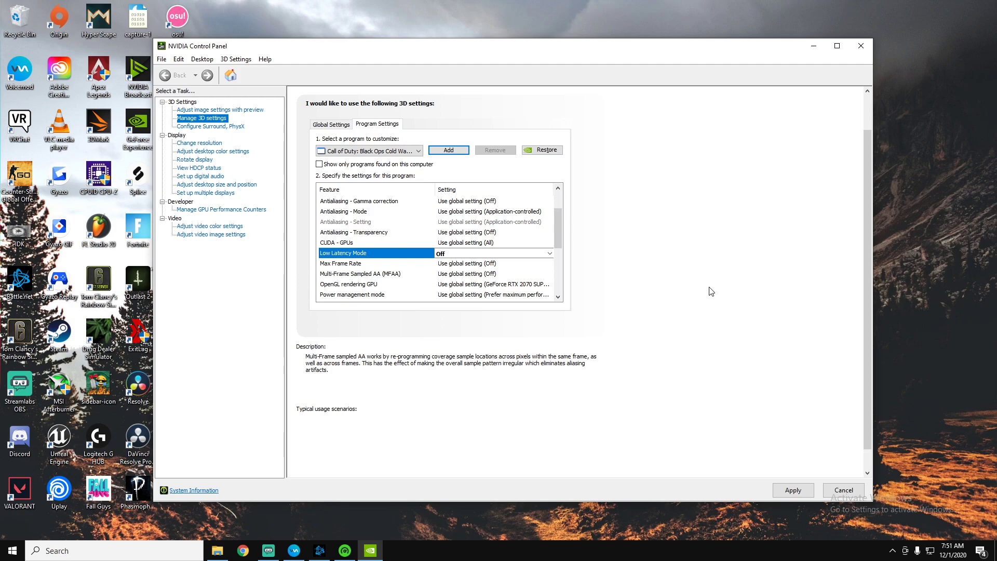
scroll(357, 235, "down", 2)
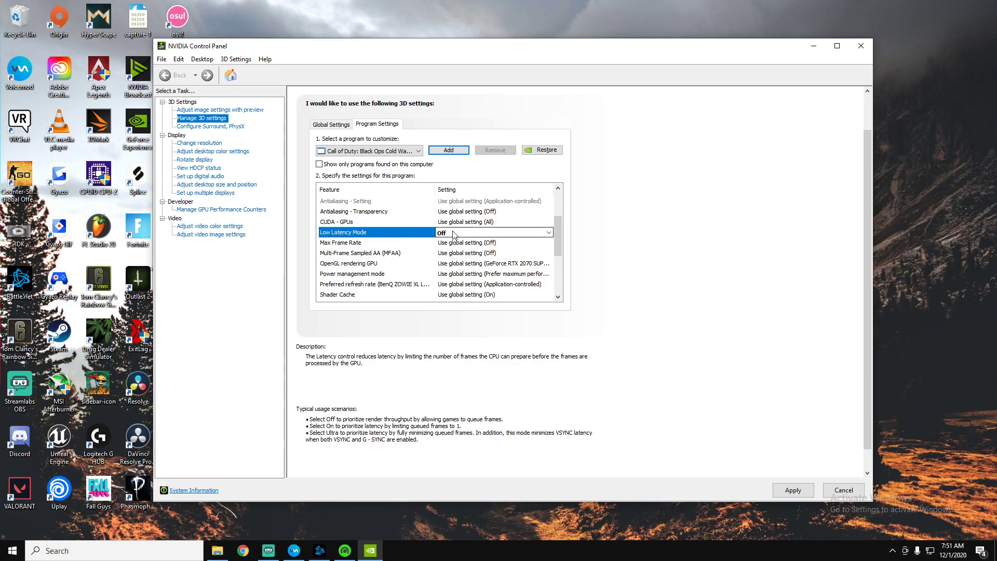
scroll(517, 226, "down", 2)
left_click(466, 223)
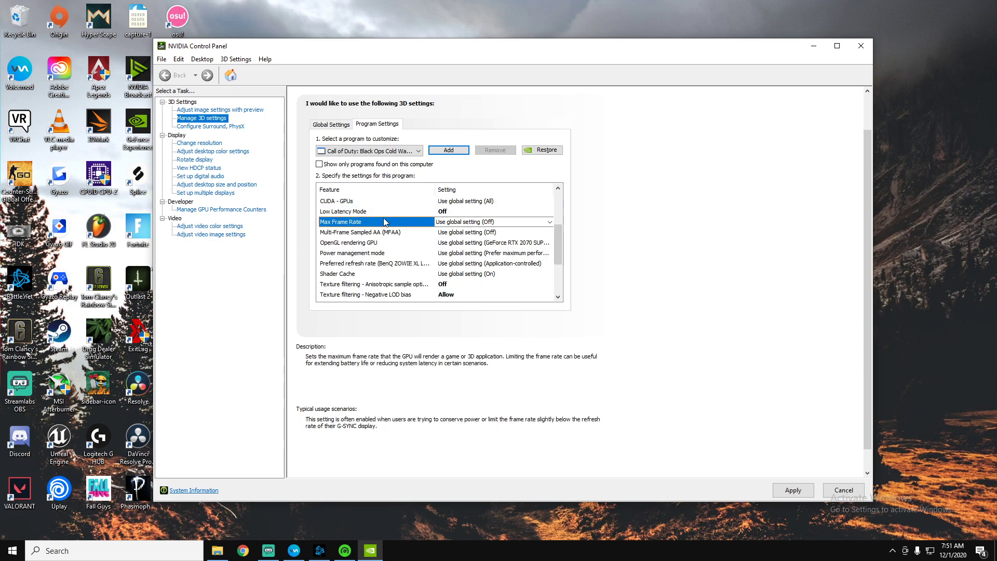
left_click(353, 233)
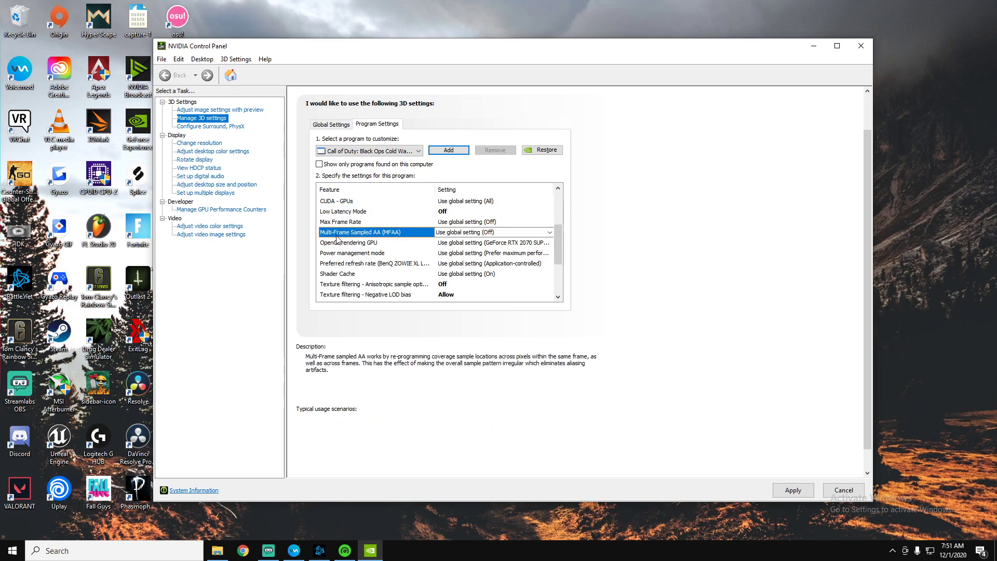
left_click(366, 243)
left_click(369, 235)
left_click(376, 243)
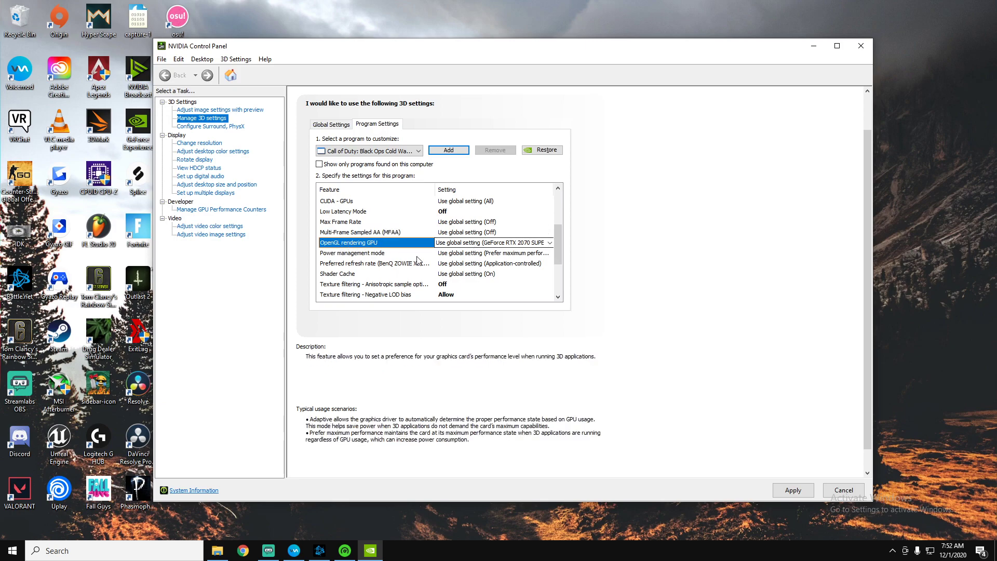
left_click(364, 254)
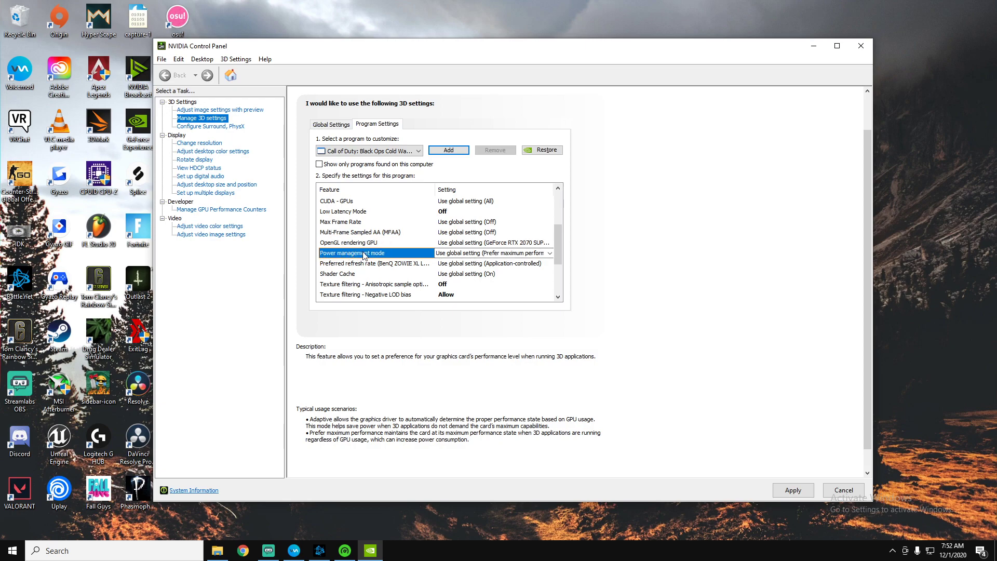
left_click(461, 256)
left_click(459, 256)
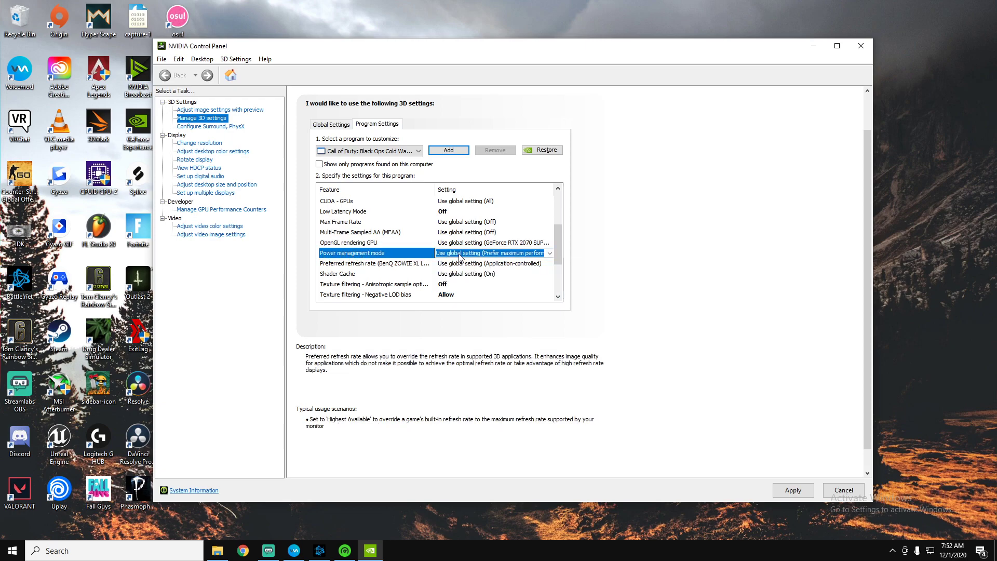
left_click(376, 265)
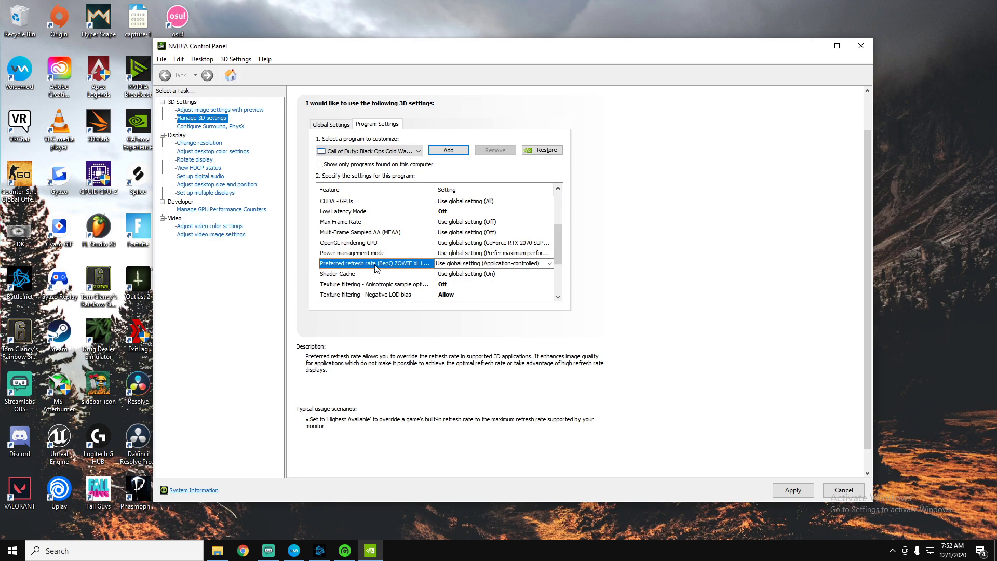
left_click(457, 267)
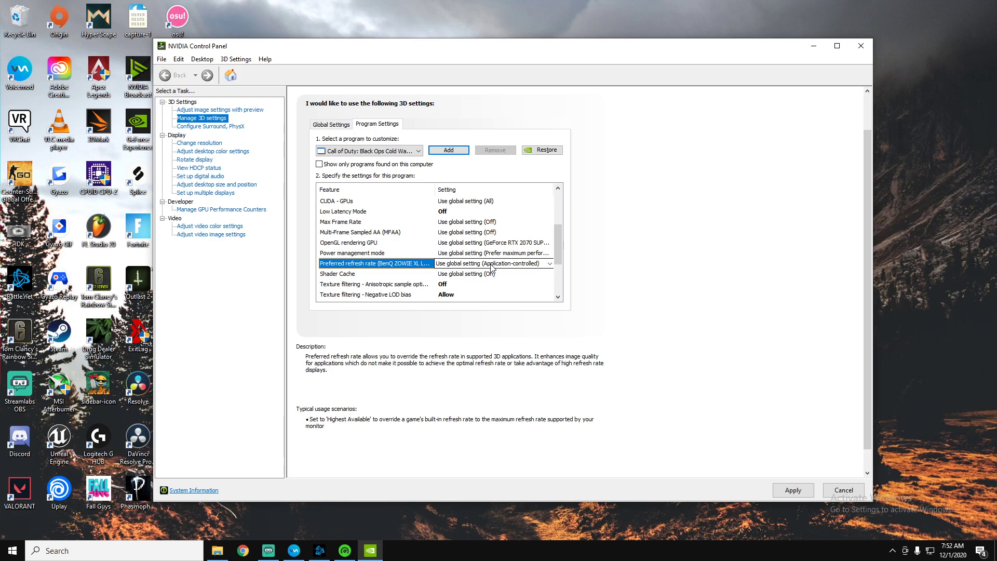
scroll(554, 244, "down", 3)
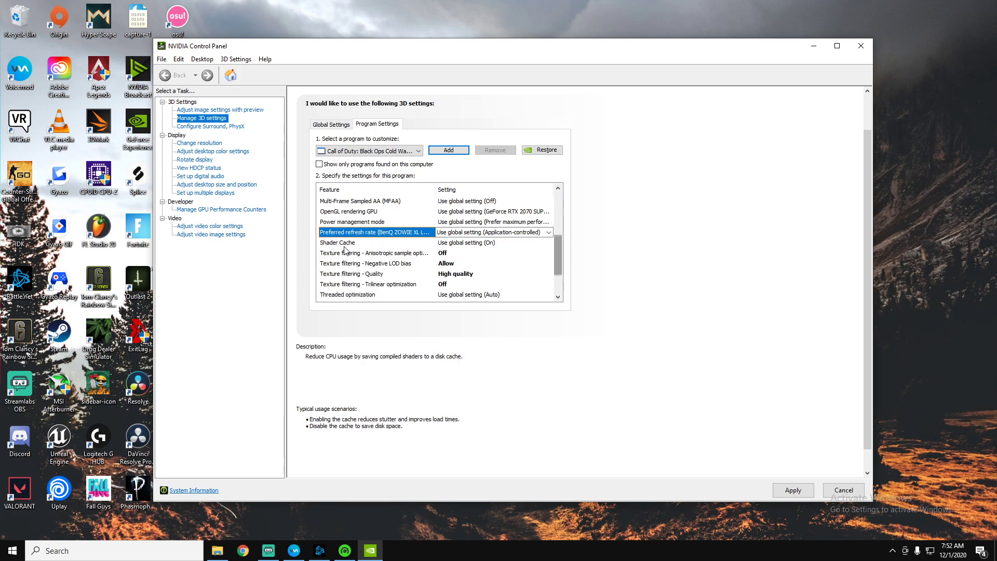
left_click(342, 247)
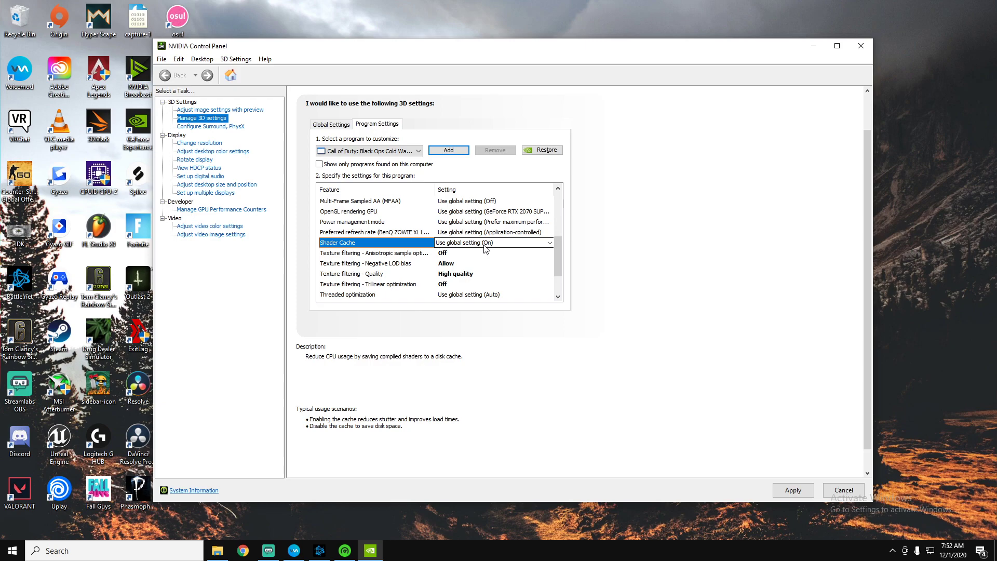
left_click(380, 254)
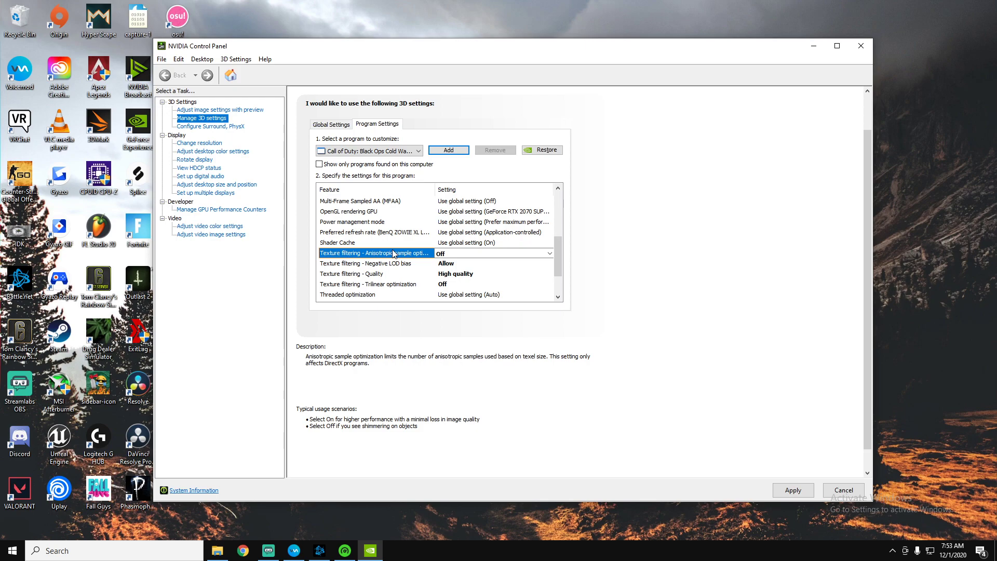
- Confirm Texture filtering - Quality stays at High quality
left_click(369, 264)
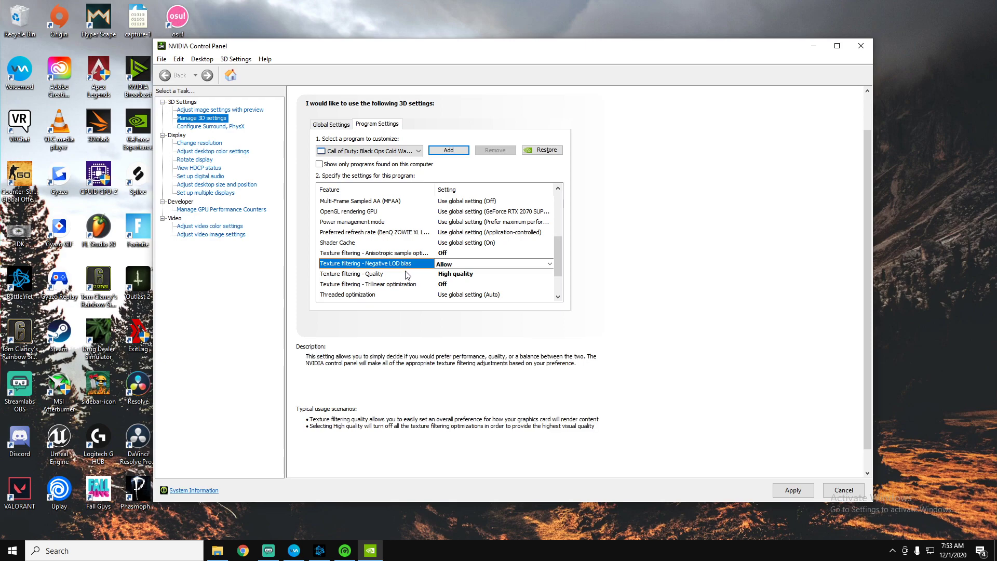
left_click(405, 274)
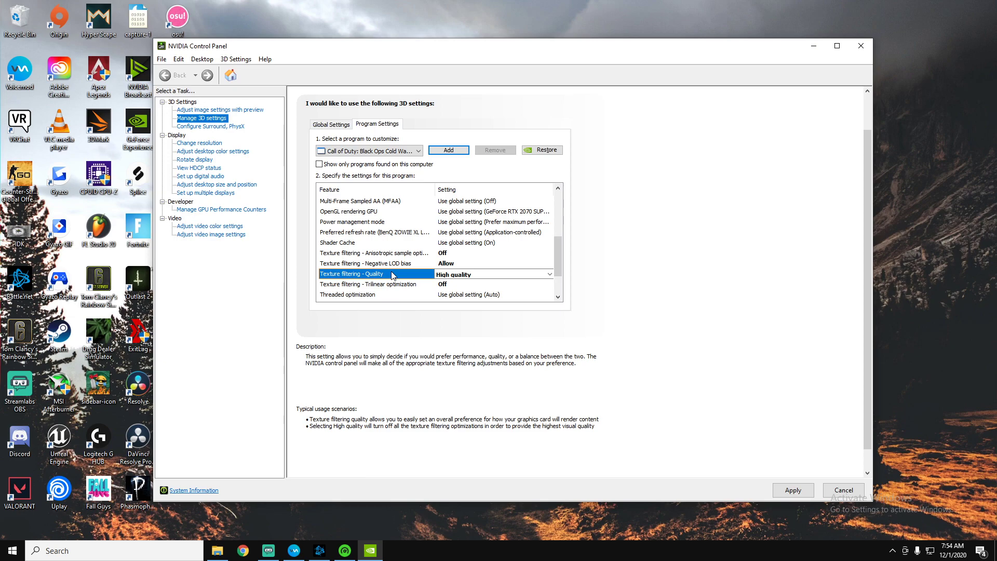
left_click(457, 277)
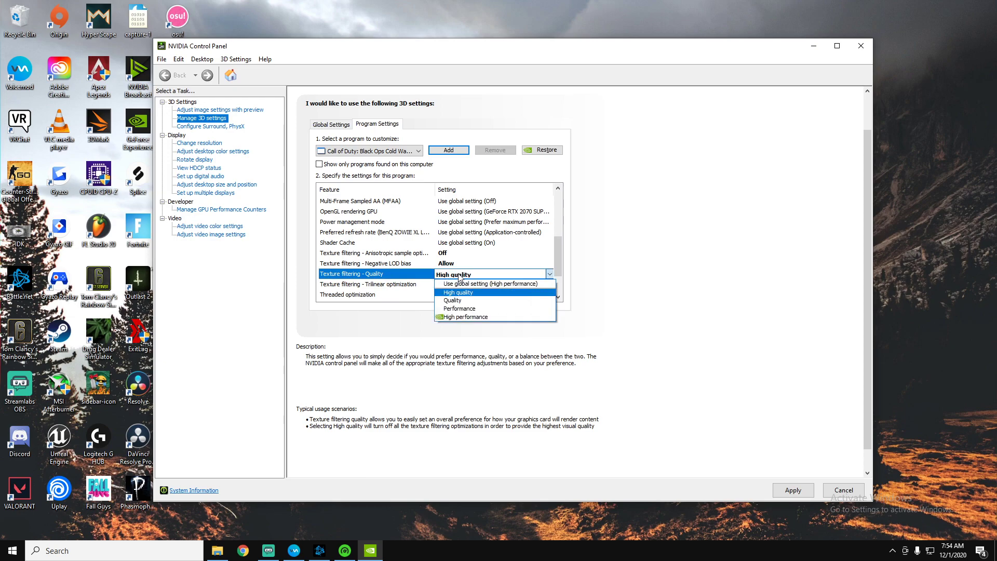
left_click(460, 278)
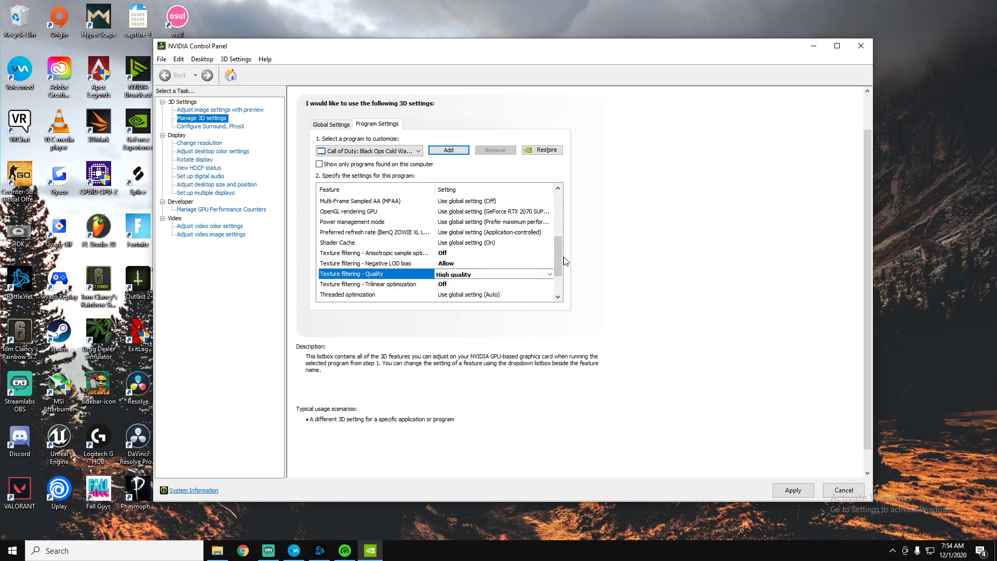
left_click_drag(560, 258, 561, 263)
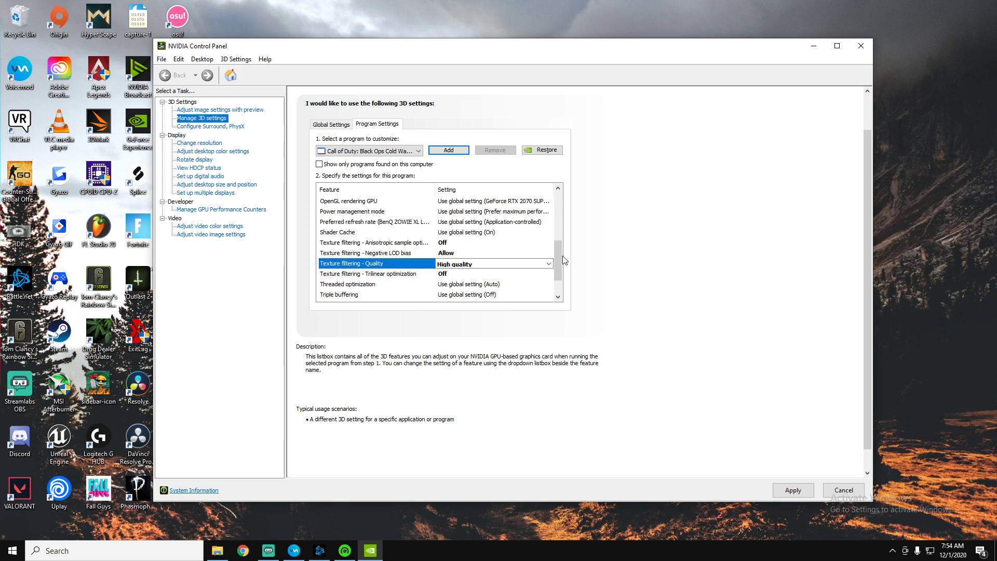
- Set Threaded optimization to On after briefly trying Auto
left_click(362, 275)
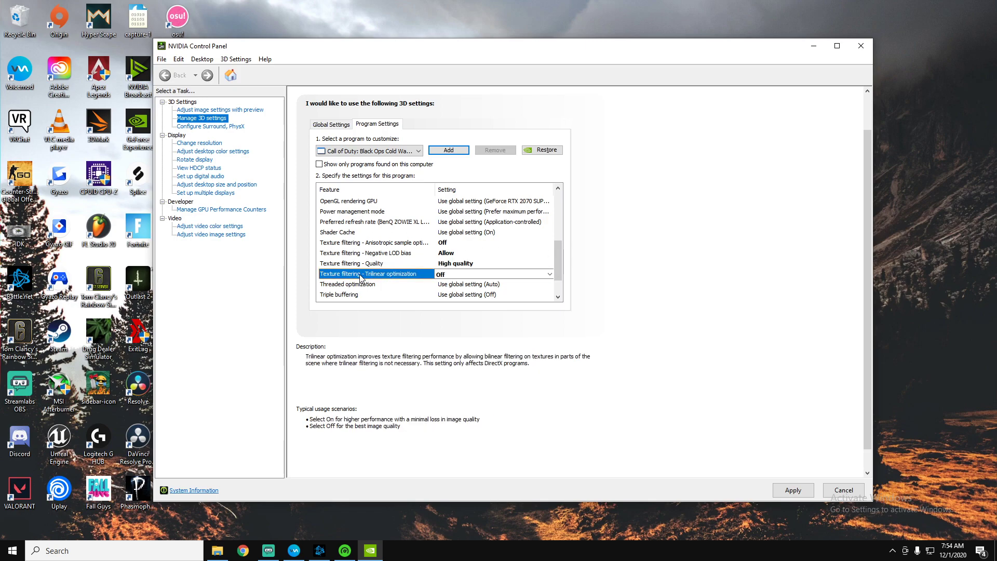
left_click(367, 294)
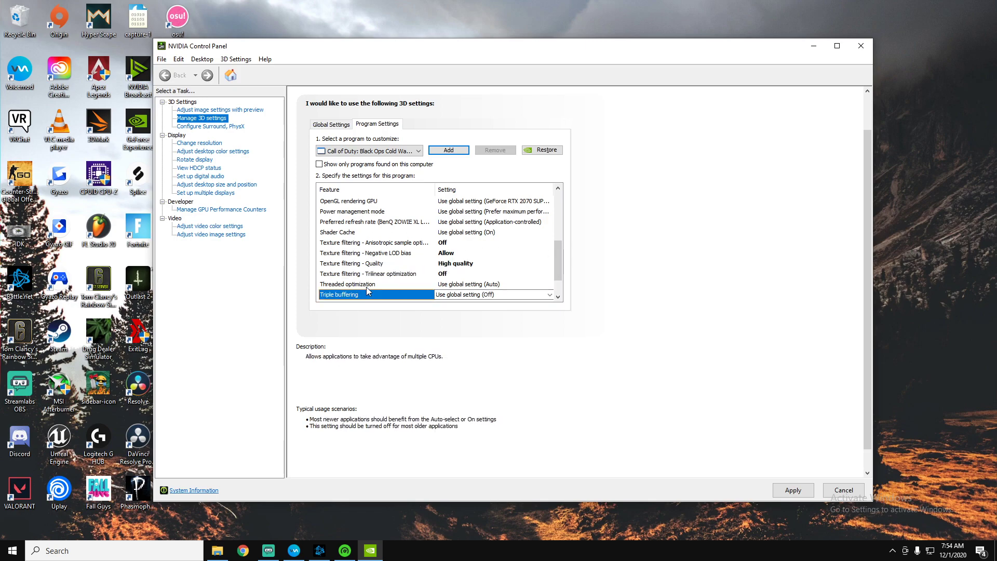
left_click(366, 285)
left_click(489, 285)
left_click(502, 303)
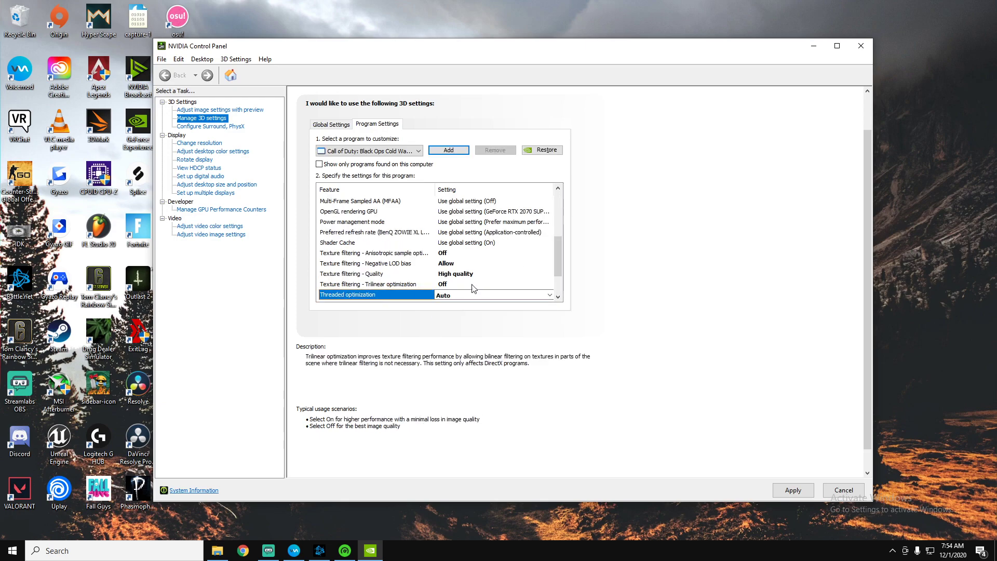
scroll(559, 270, "down", 2)
left_click(455, 253)
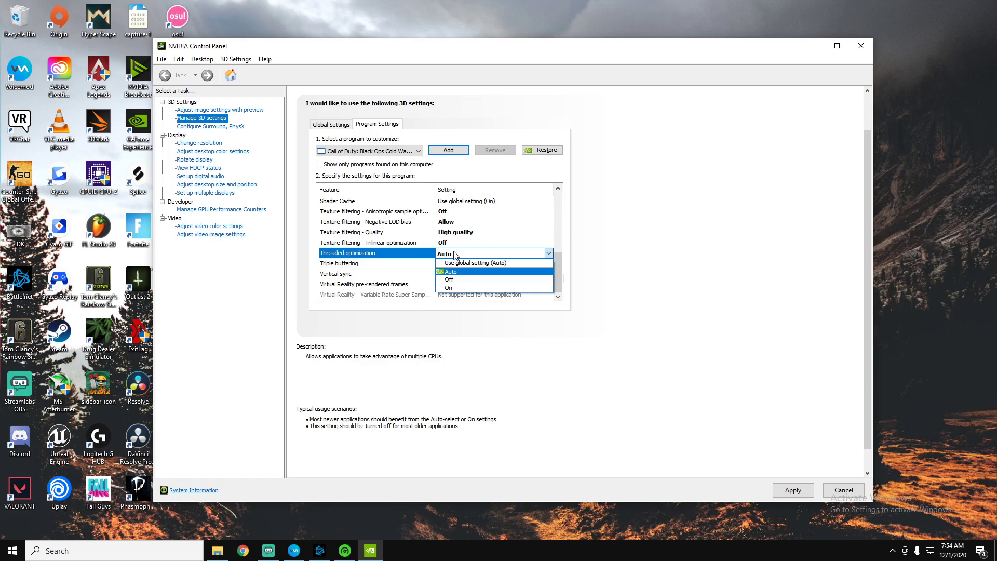
left_click(463, 287)
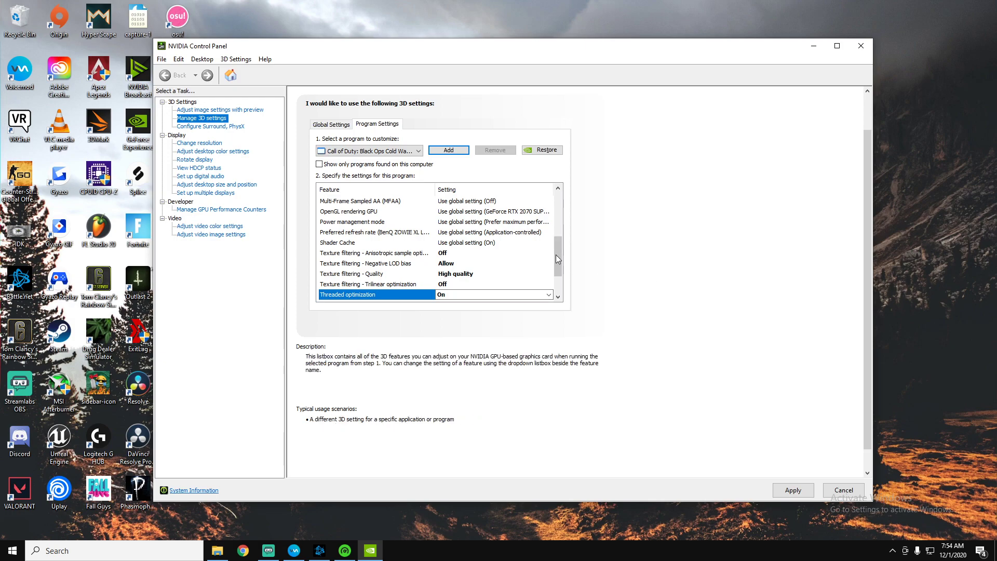
scroll(559, 258, "down", 2)
left_click(449, 265)
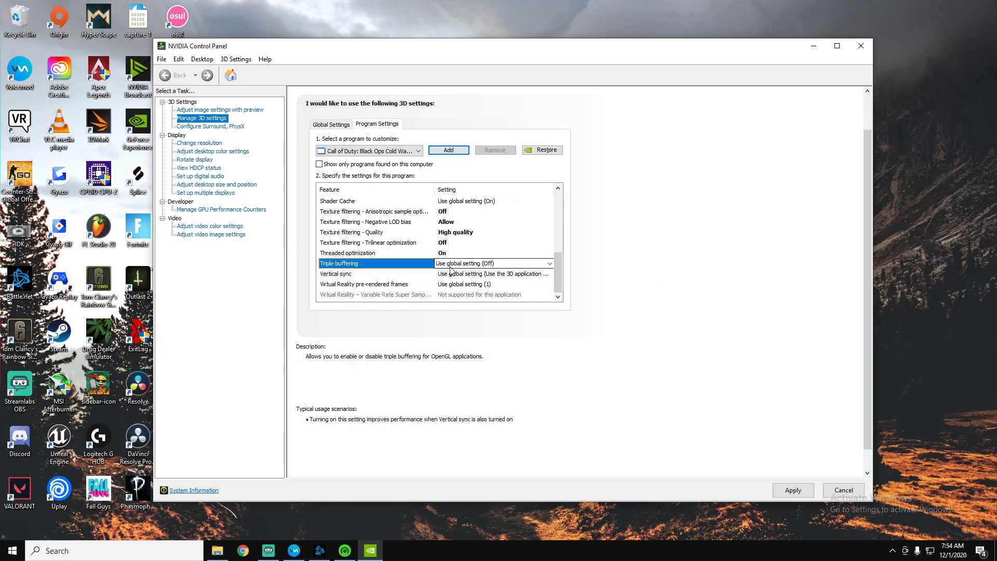
- Leave Vertical sync on Use global setting
left_click(458, 274)
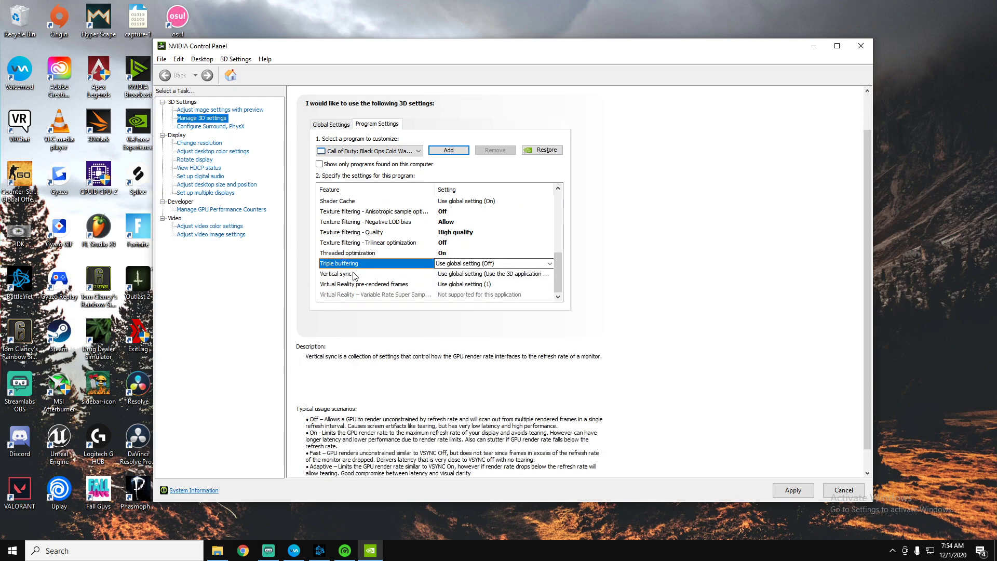
left_click(502, 275)
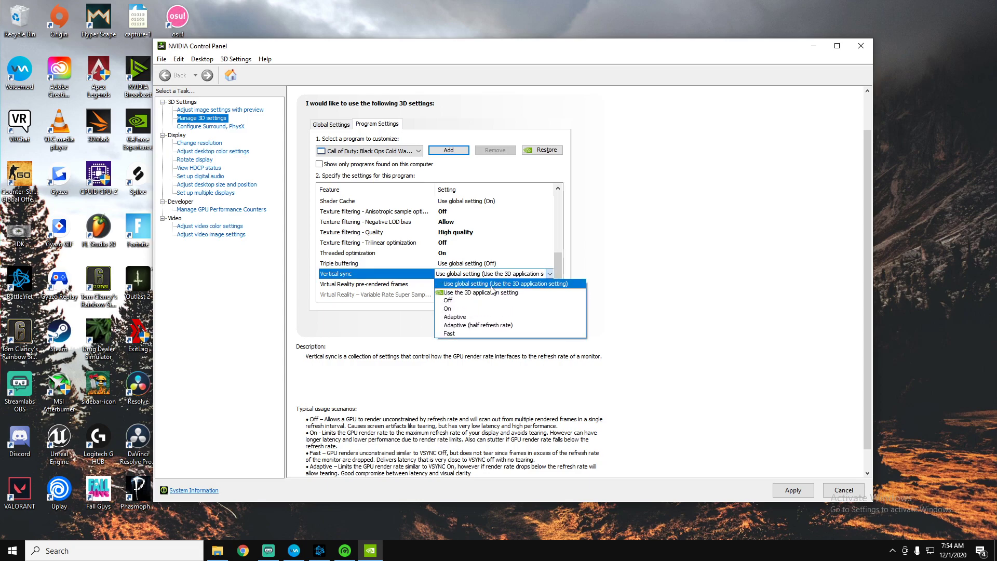
left_click(492, 284)
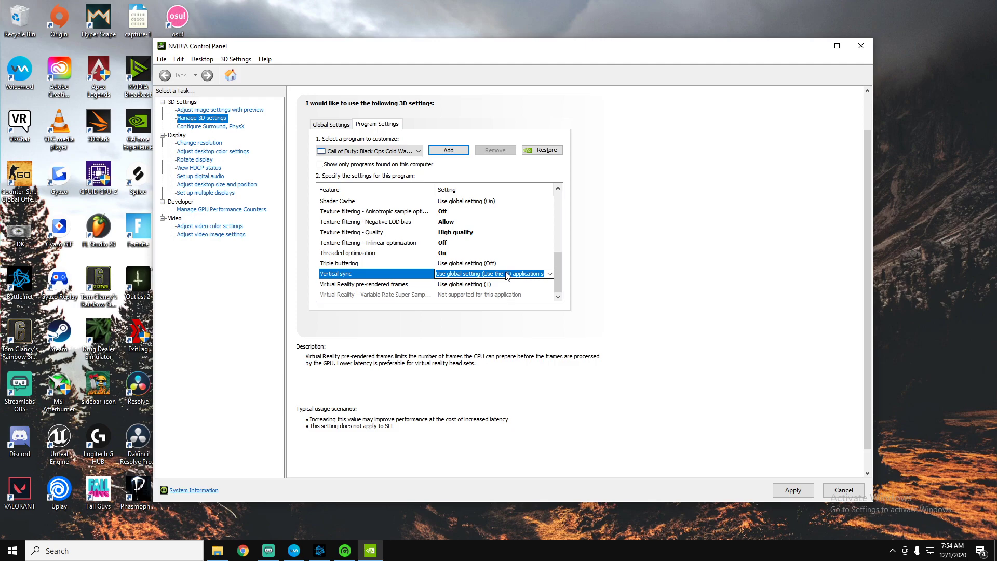
left_click(460, 276)
left_click(460, 276)
left_click(465, 273)
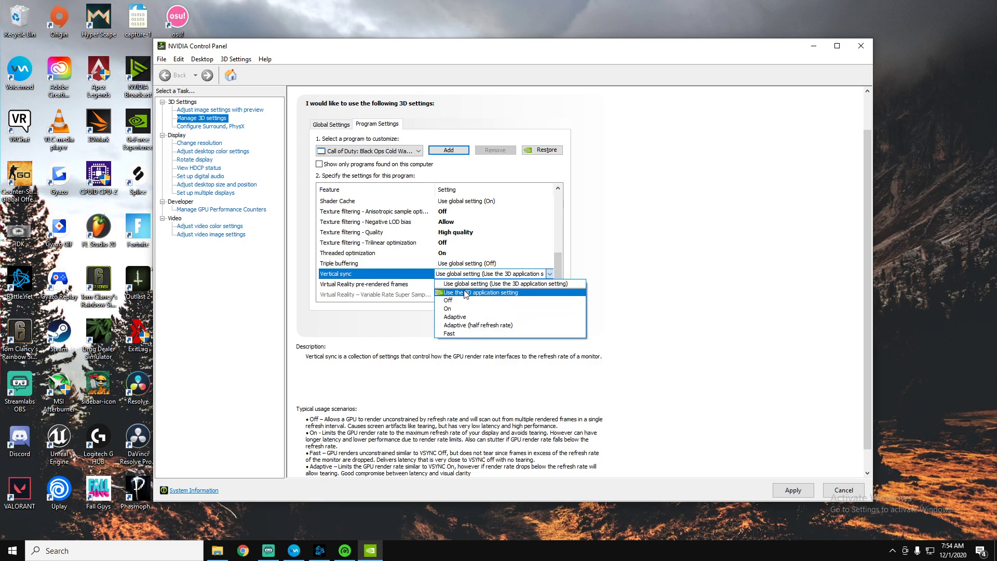
left_click(515, 273)
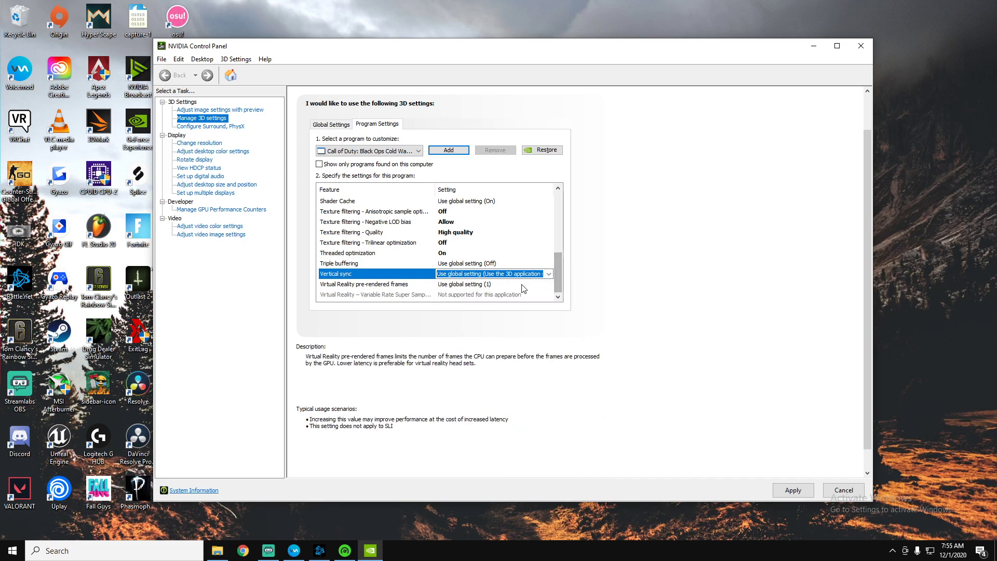
- Check Virtual Reality pre-rendered frames, return to Vertical sync, and close the NVIDIA Control Panel
left_click(347, 285)
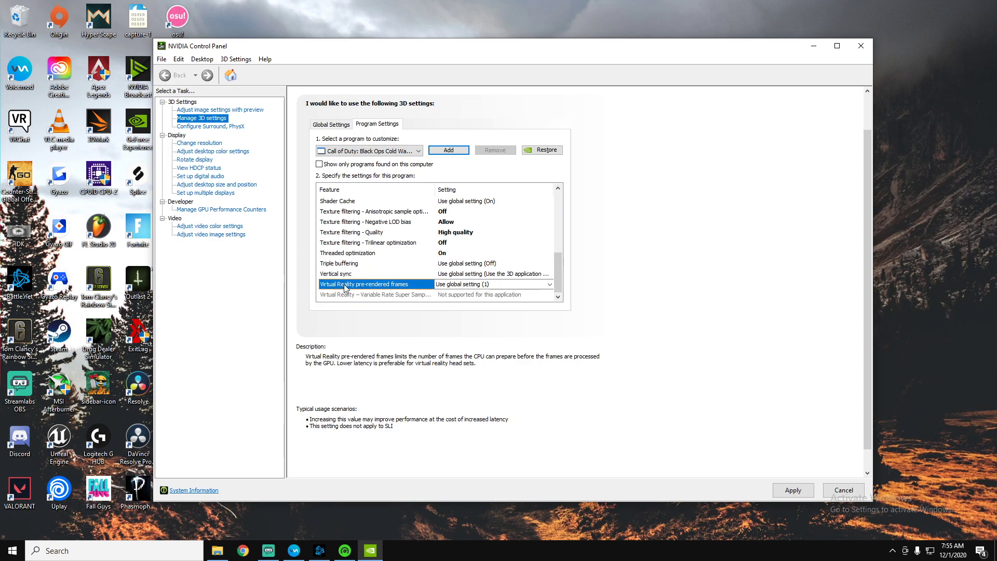
left_click(374, 275)
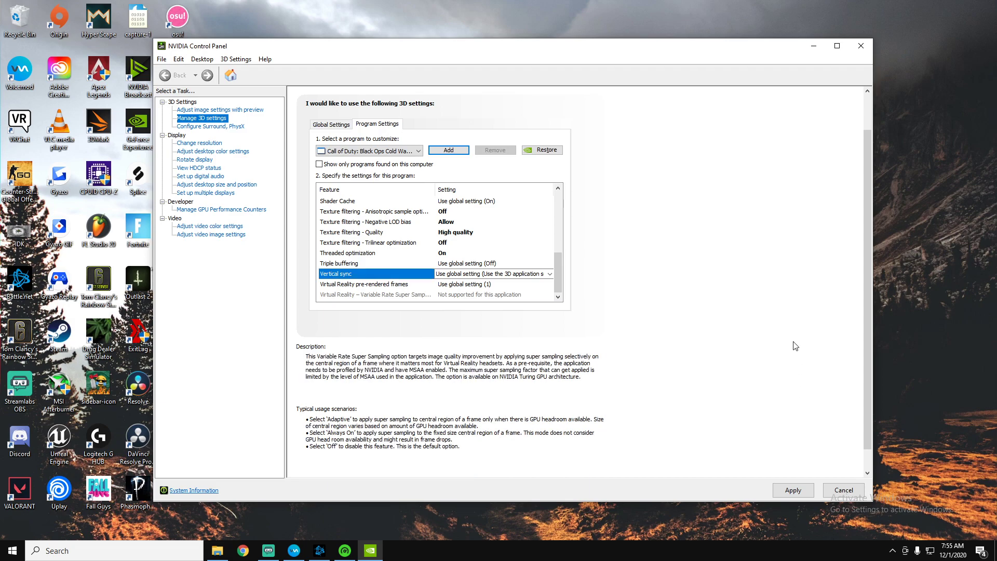
scroll(754, 358, "down", 1)
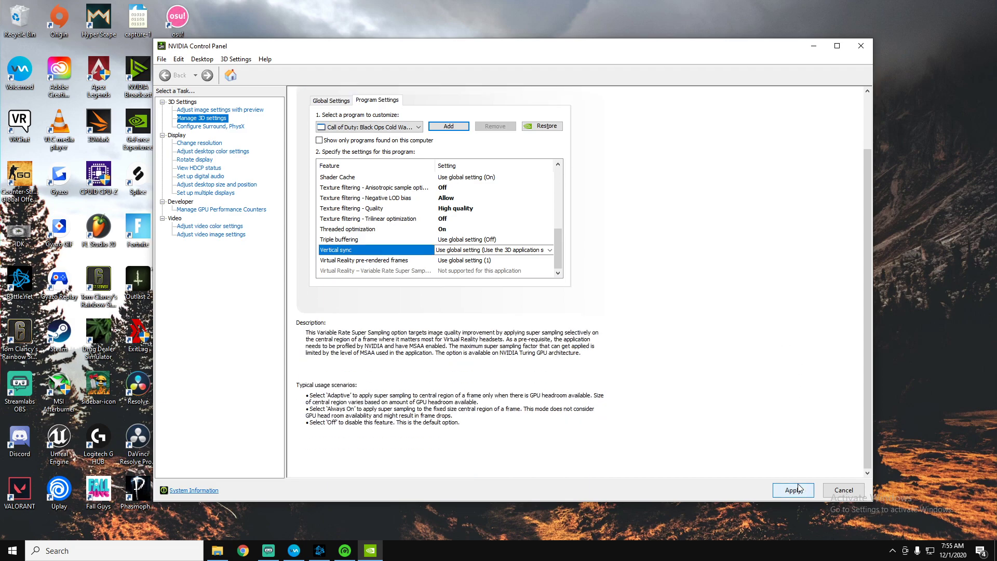
left_click(836, 489)
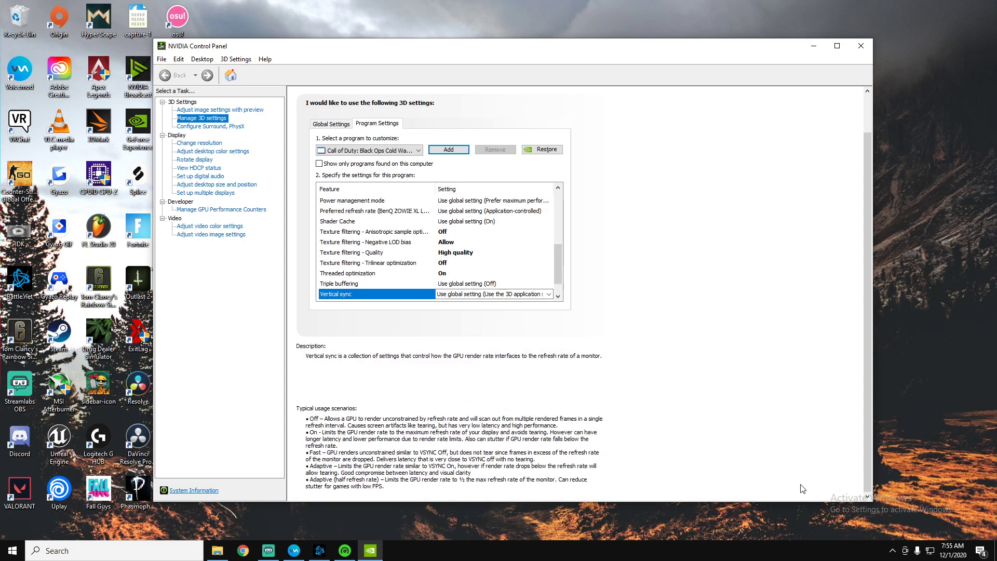
left_click(858, 49)
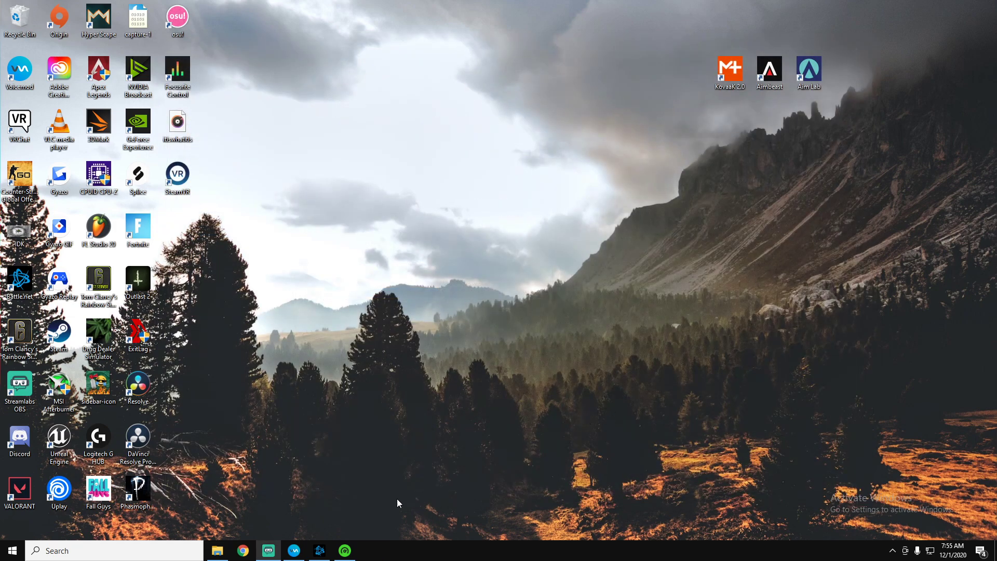
left_click(217, 550)
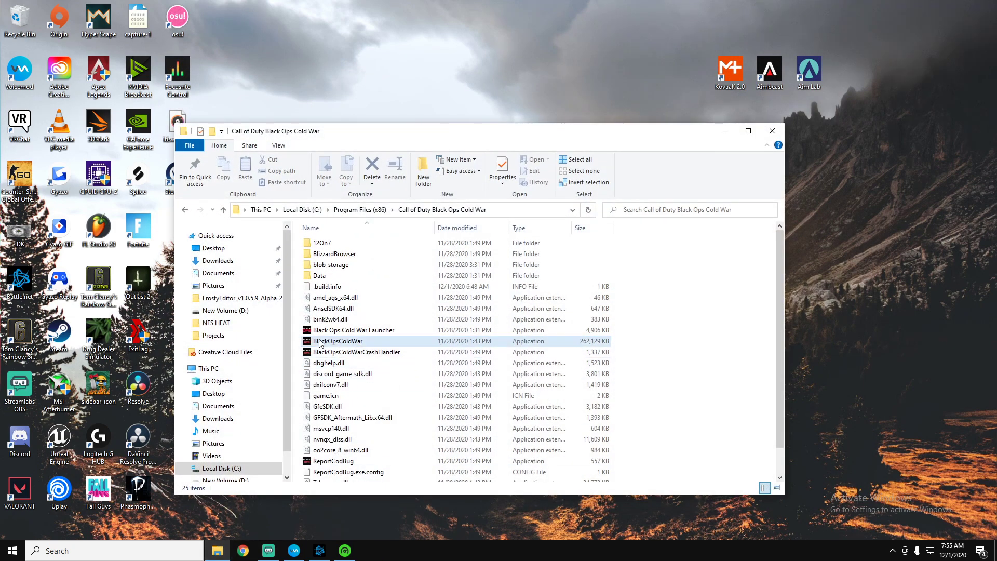
left_click_drag(564, 131, 616, 110)
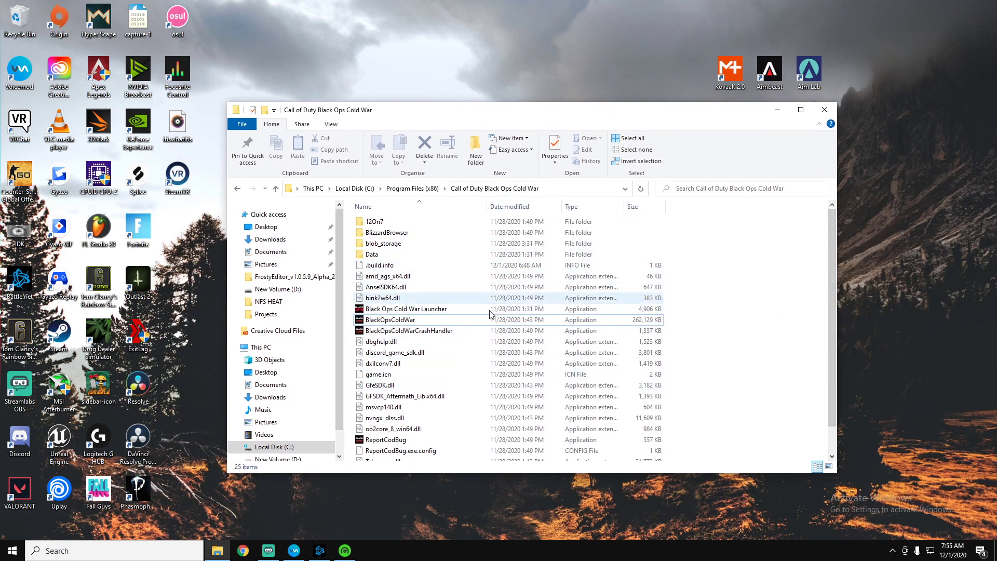
right_click(430, 323)
left_click(447, 423)
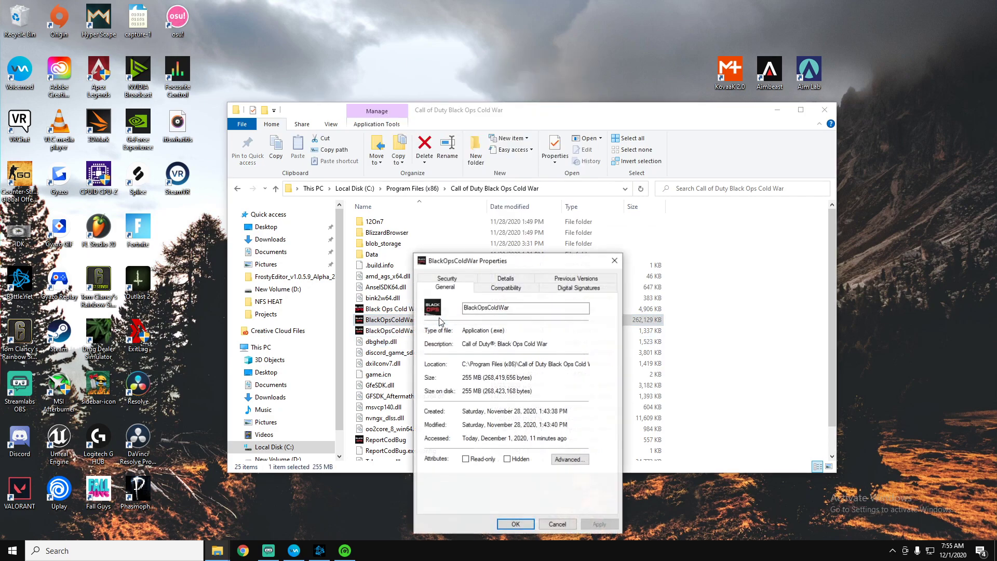
left_click(503, 286)
left_click_drag(501, 261, 501, 159)
left_click(433, 340)
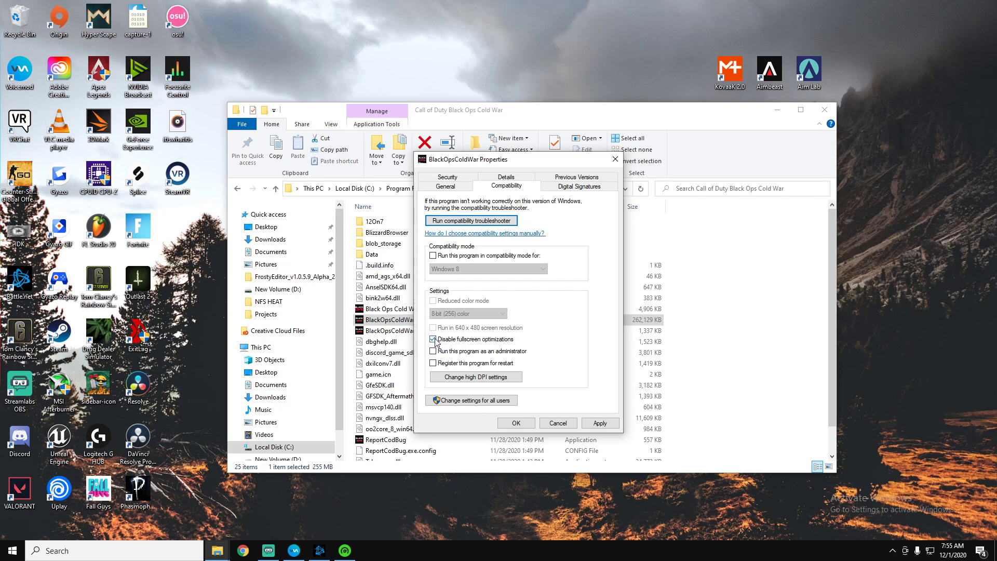
left_click(434, 339)
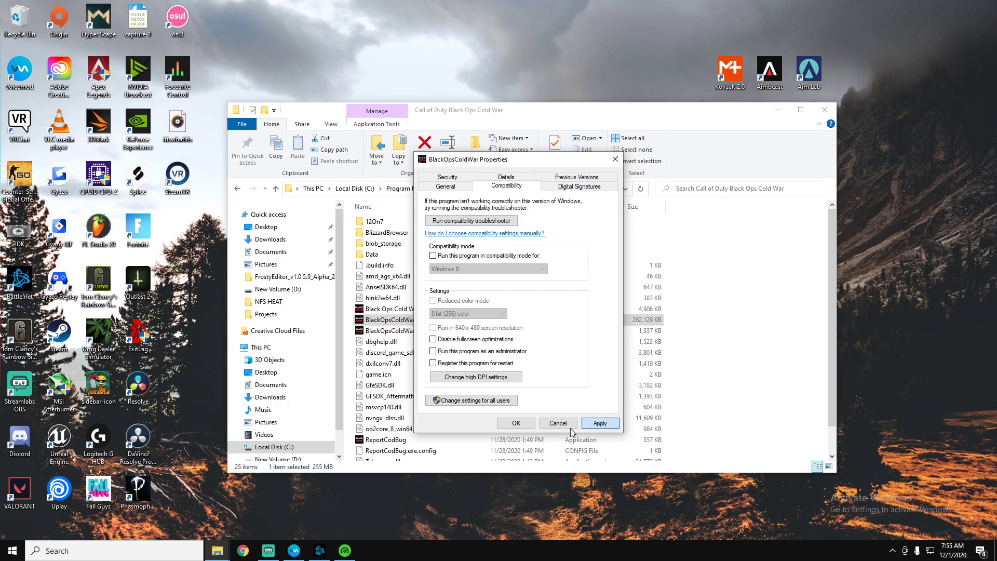
left_click(560, 427)
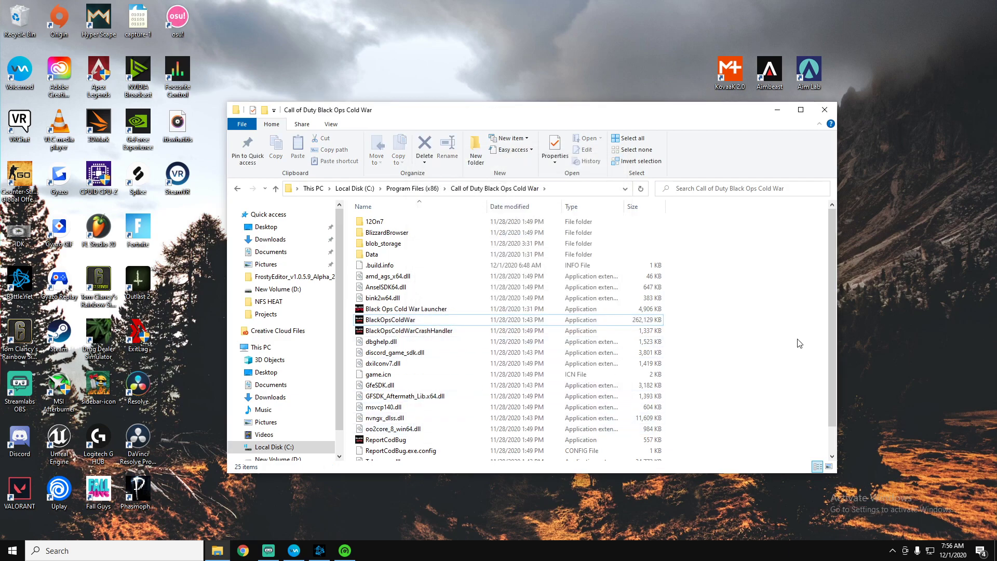
left_click(431, 321)
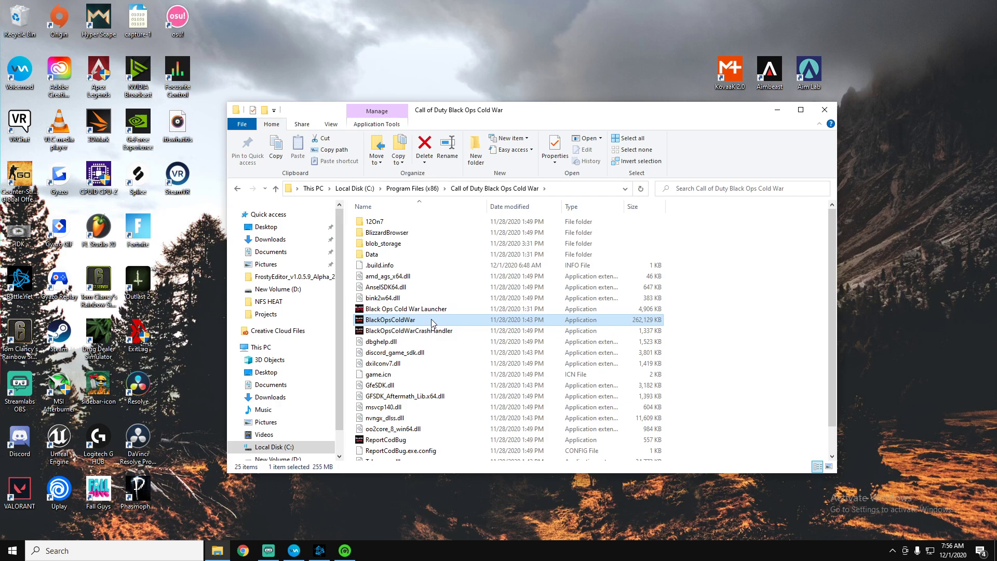
right_click(432, 320)
left_click(732, 293)
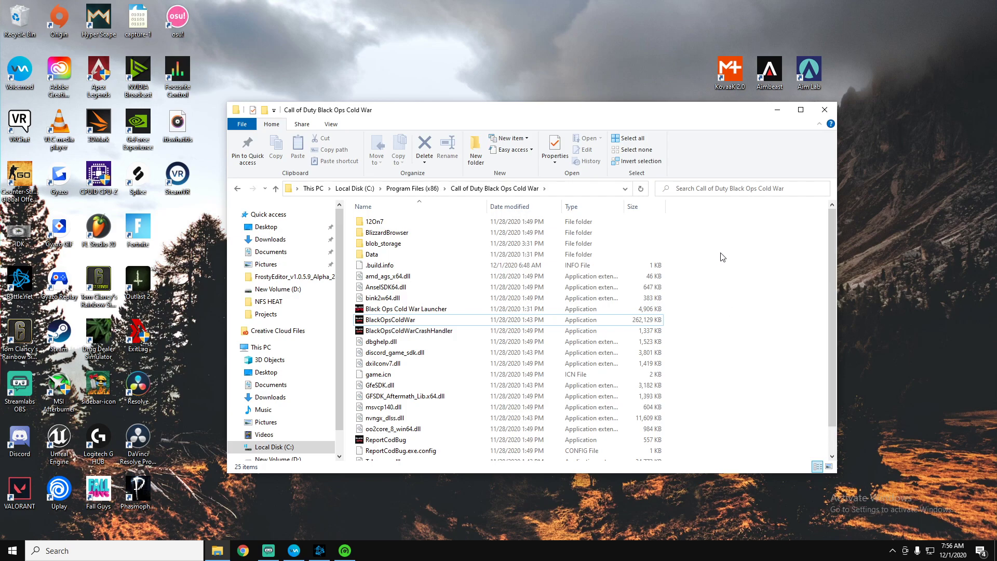
right_click(490, 320)
left_click(688, 334)
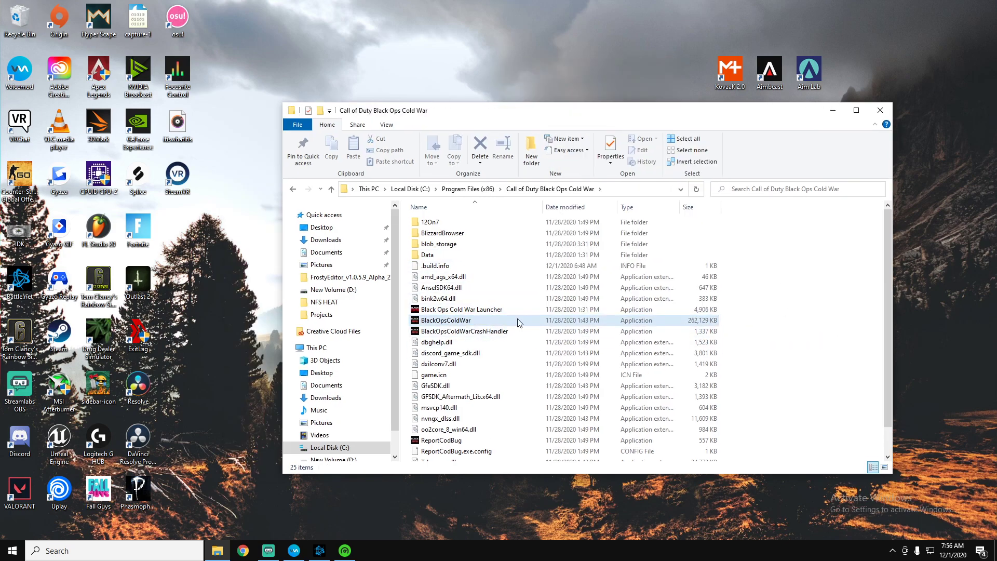
- Launch Razer Cortex from the system tray and move its window aside
left_click(894, 550)
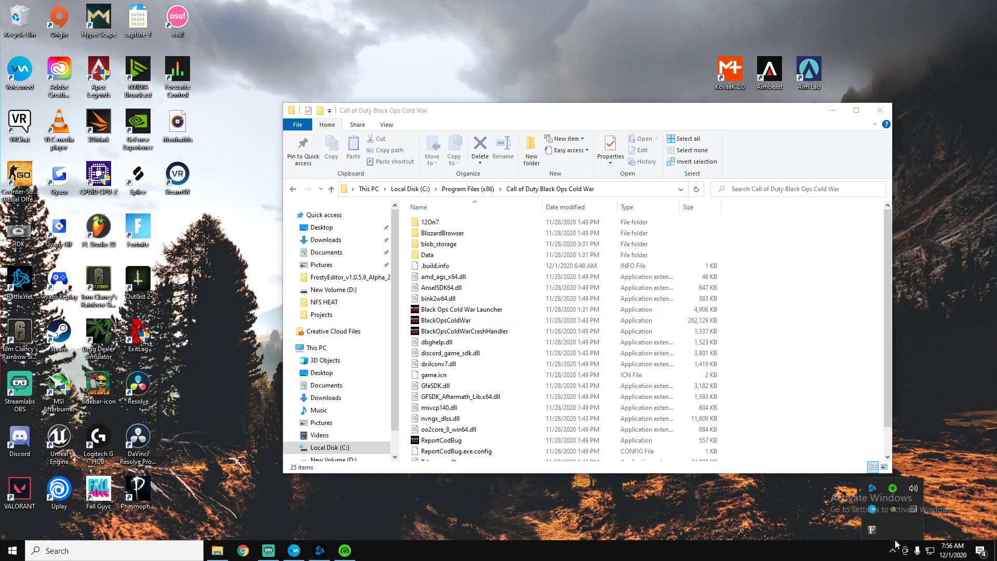
left_click(894, 490)
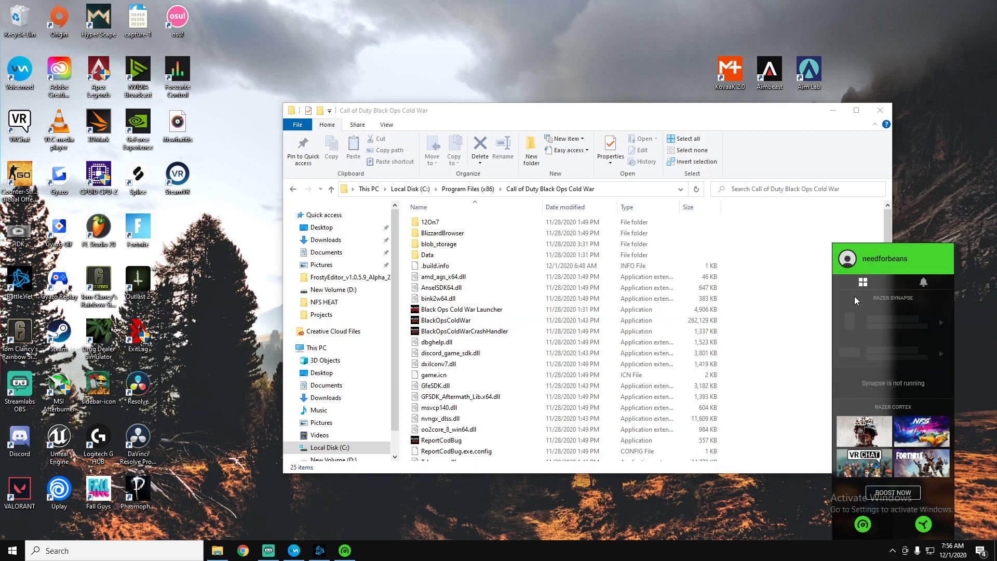
left_click(340, 556)
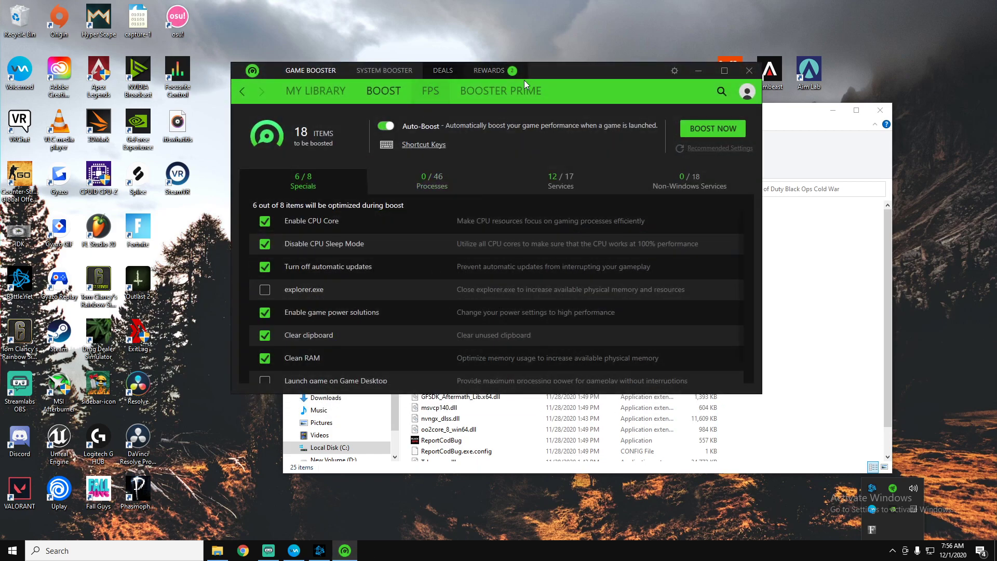
left_click_drag(577, 70, 745, 107)
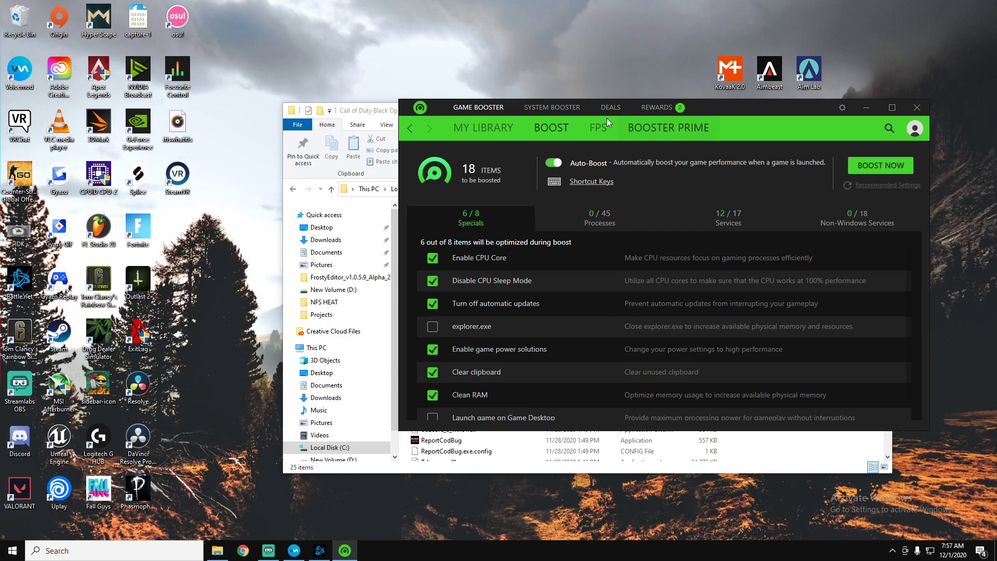
- Run BOOST NOW to free 805 MB of RAM, minimize Cortex, and close the game folder
left_click(489, 126)
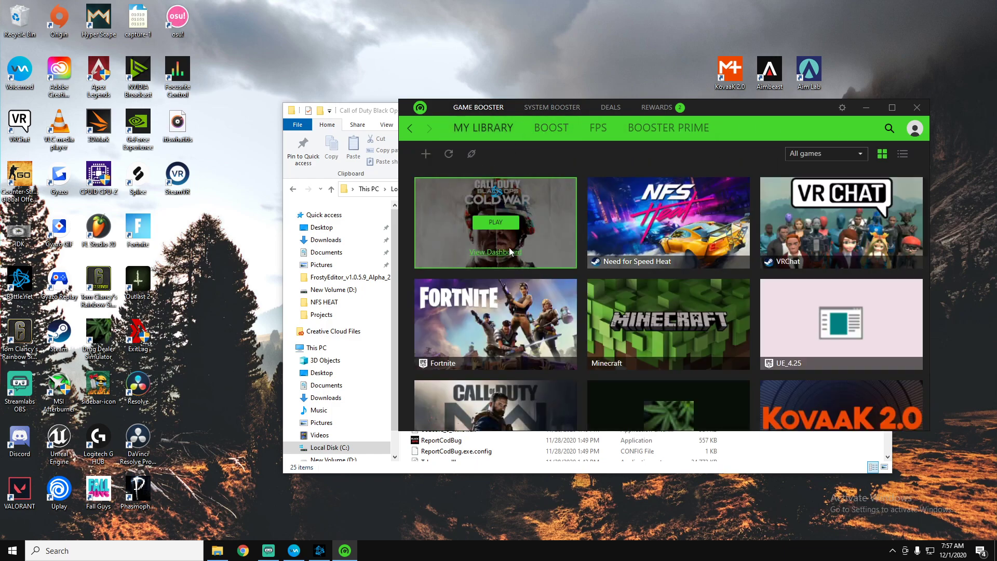
left_click(552, 128)
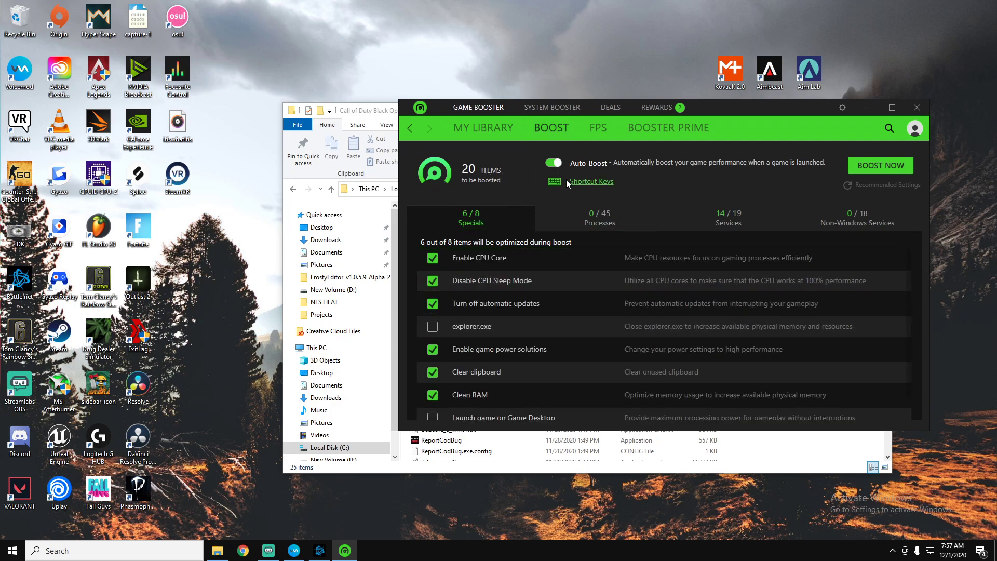
left_click(876, 166)
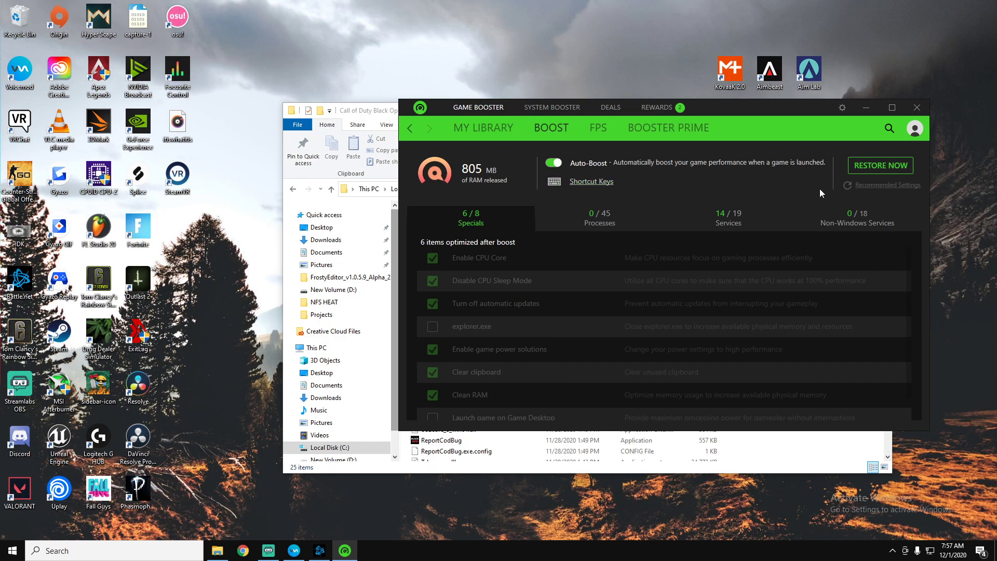
left_click(866, 107)
left_click(880, 110)
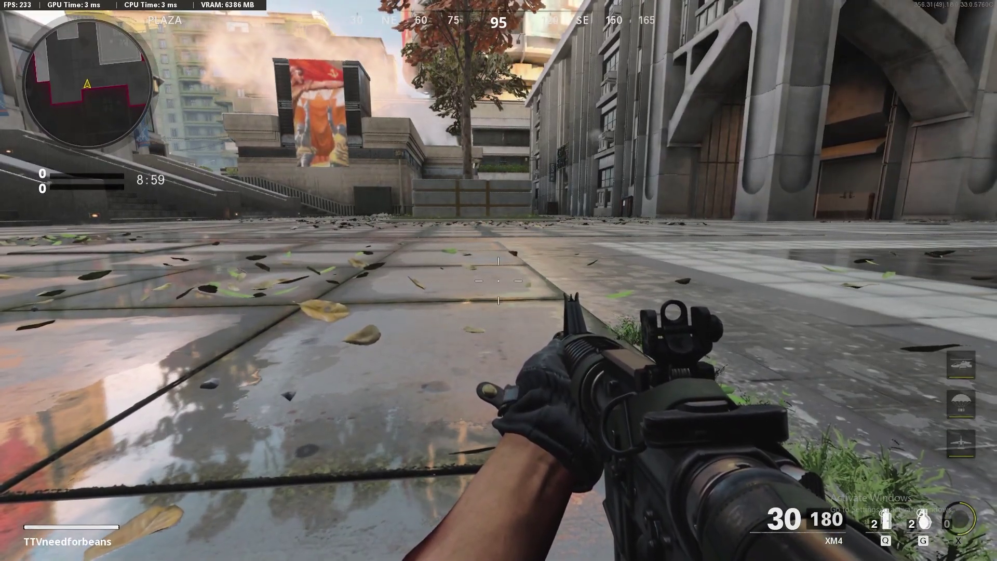
key("Escape")
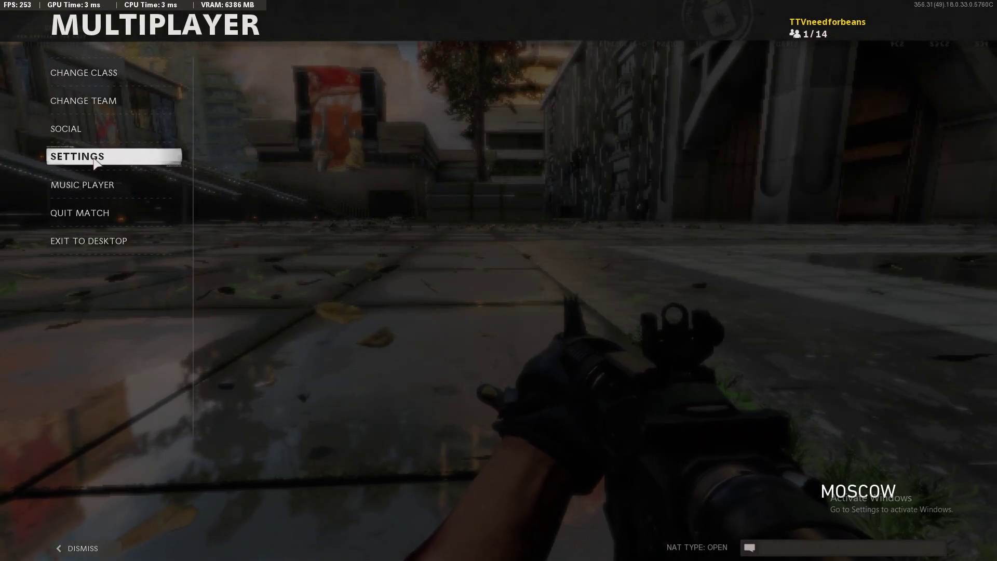
left_click(121, 151)
left_click(499, 53)
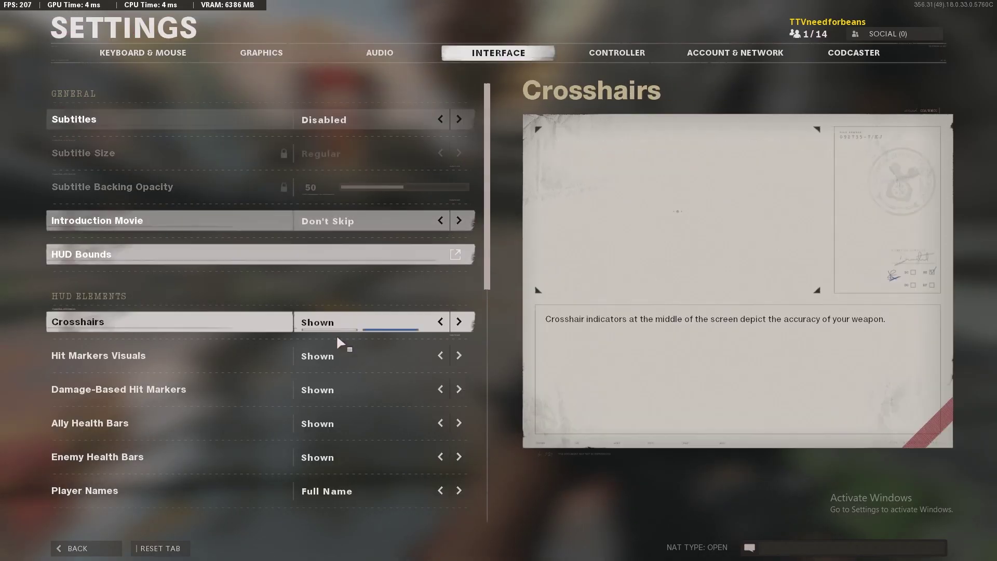
scroll(340, 338, "down", 3)
scroll(349, 313, "up", 3)
scroll(364, 311, "down", 5)
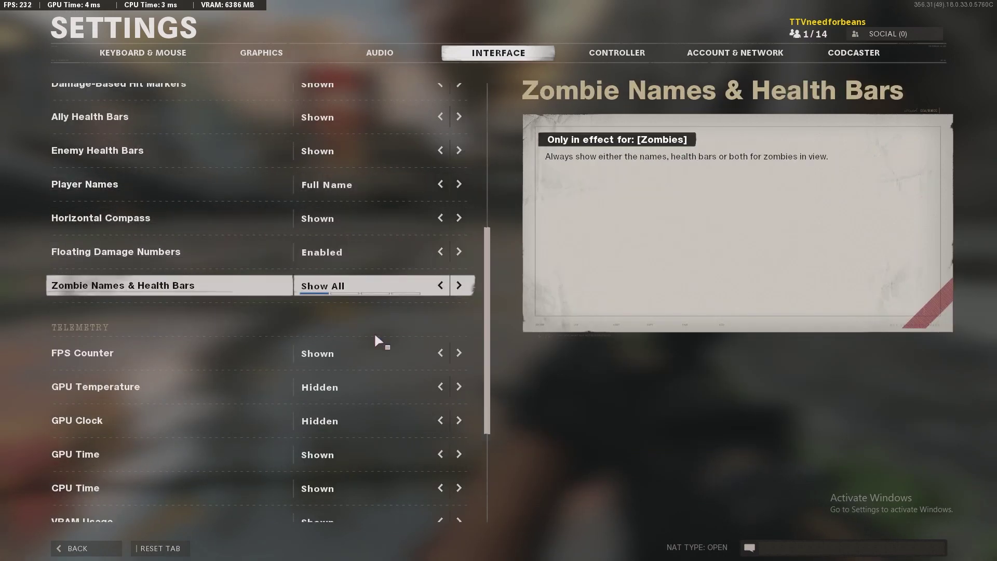
scroll(379, 336, "up", 1)
scroll(311, 374, "down", 2)
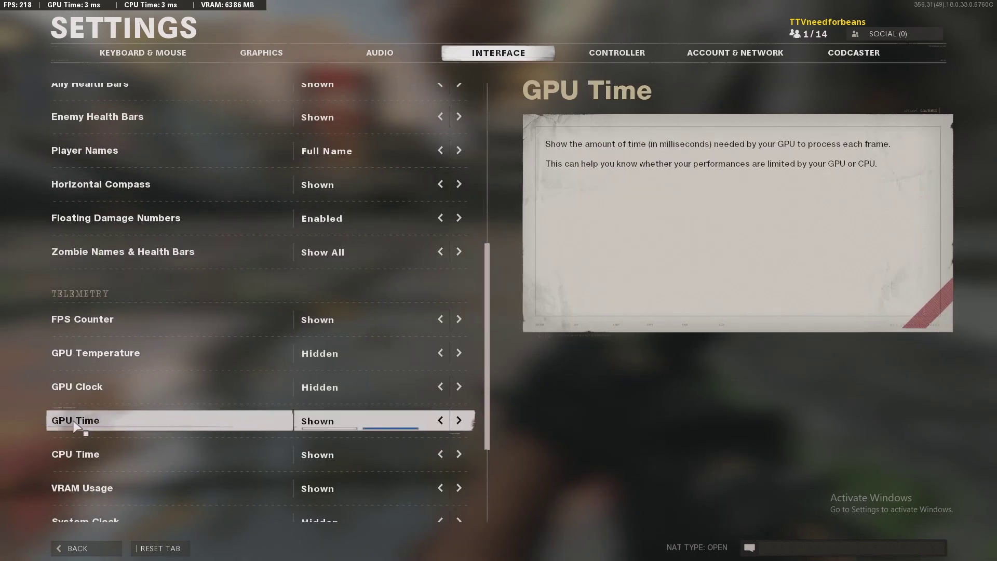
scroll(78, 425, "down", 1)
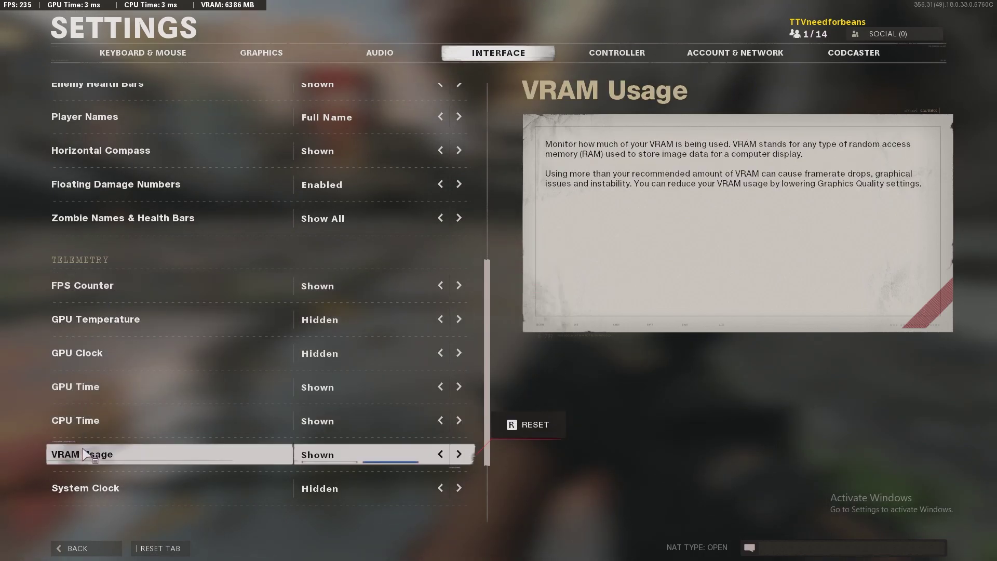
- Back out of settings and the pause menu with Esc to resume the Moscow match
key("Escape")
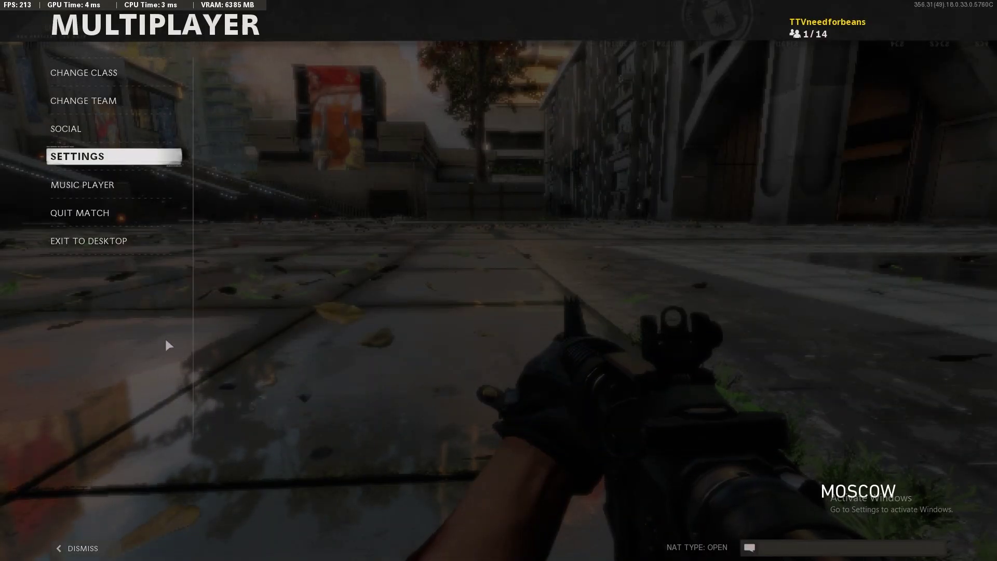
key("Escape")
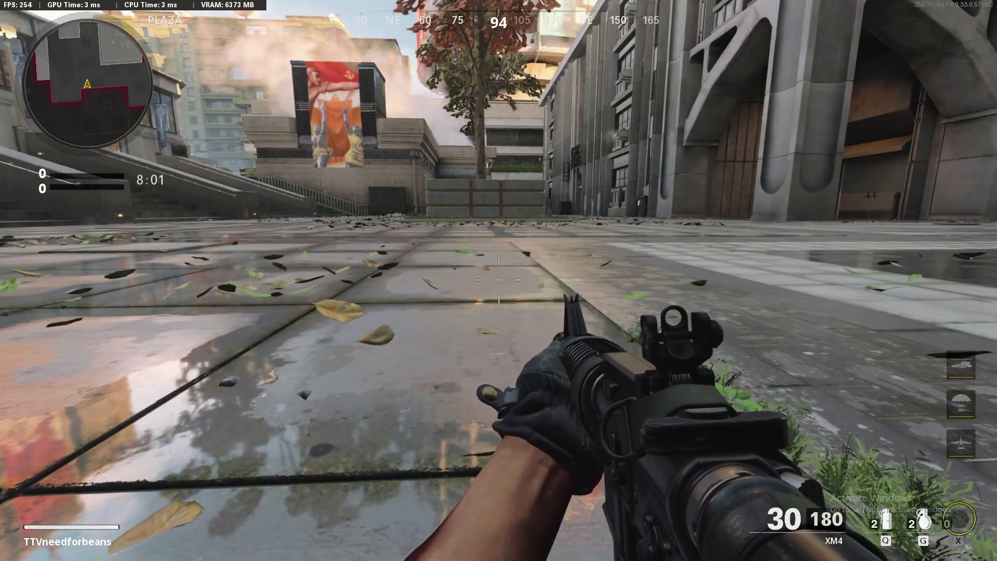
- Pause the match and open the Graphics settings
key("Escape")
left_click(70, 157)
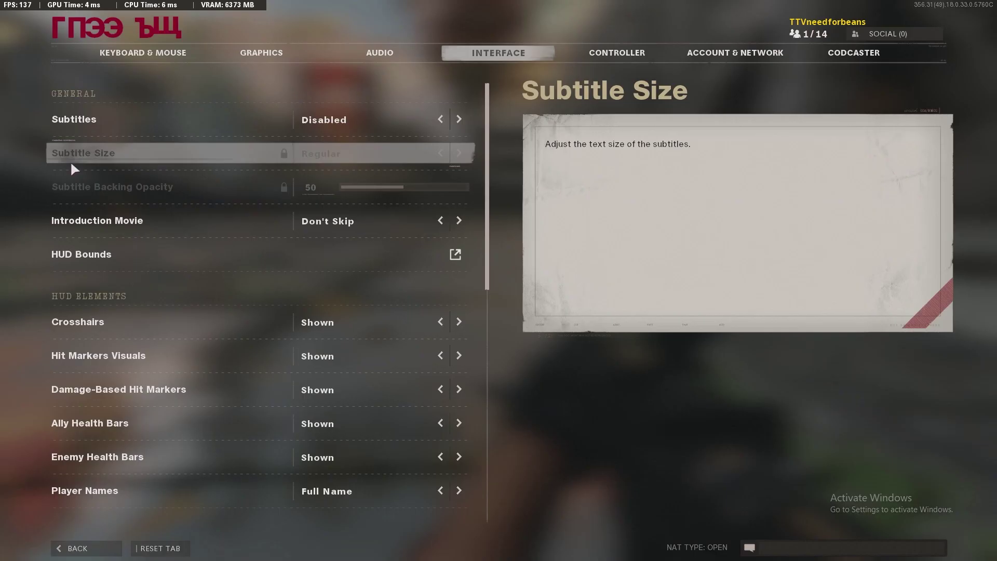
scroll(250, 273, "down", 6)
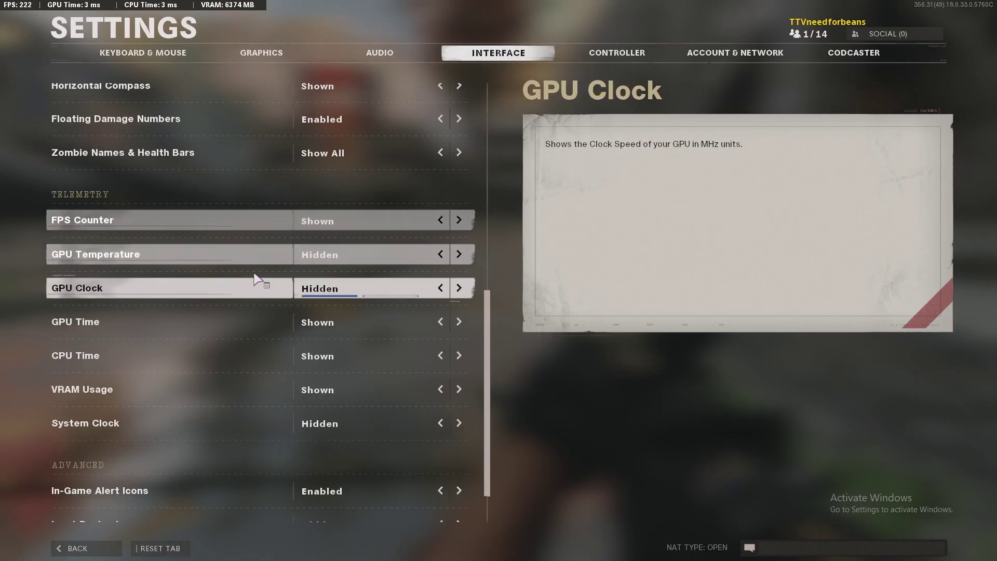
scroll(254, 280, "down", 1)
left_click(261, 53)
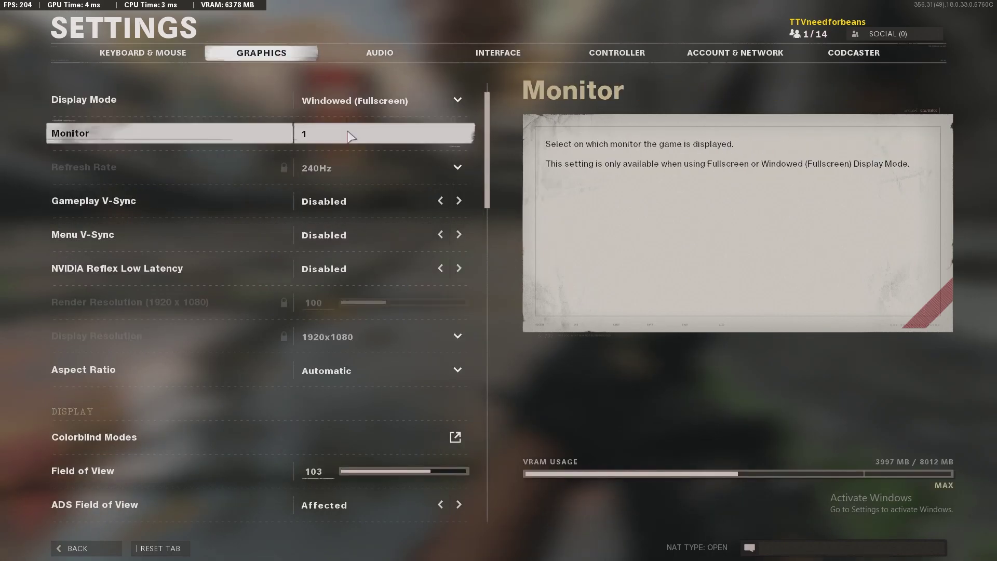
scroll(405, 229, "down", 11)
scroll(407, 231, "up", 2)
scroll(408, 232, "down", 6)
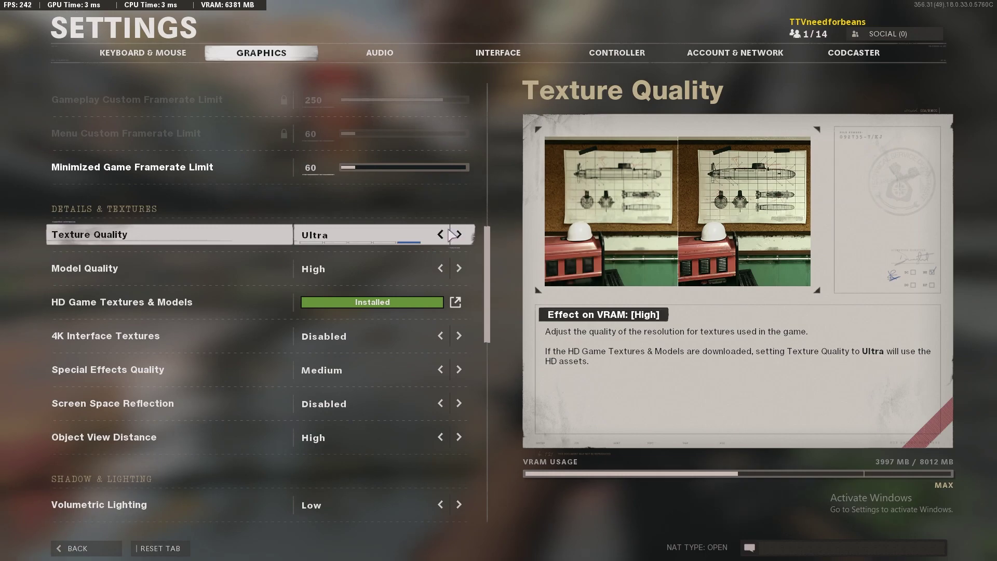
- Drop Texture Quality to Lowest and Model Quality to Low, then return to the game to test
double_click(442, 237)
left_click(441, 268)
left_click(441, 268)
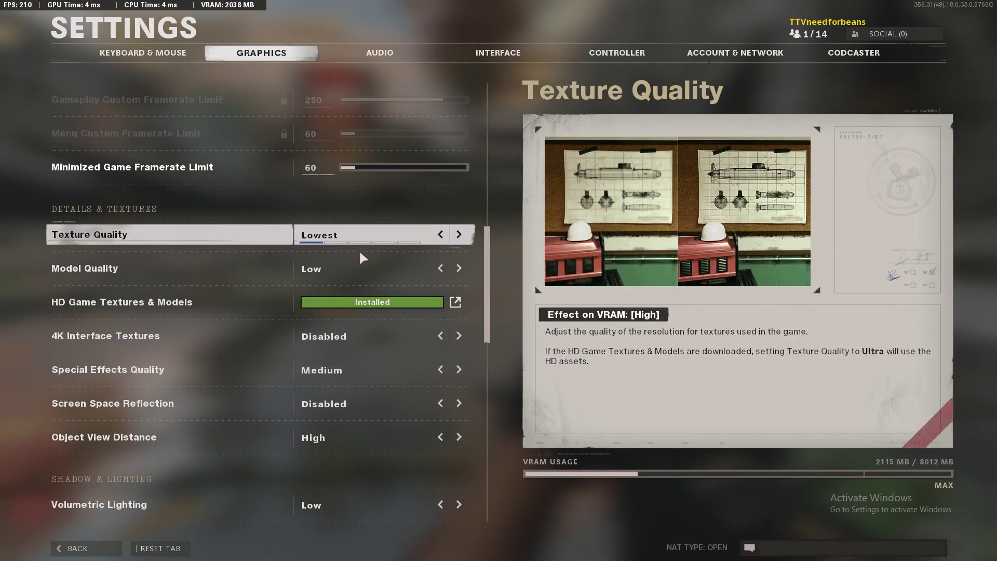
key("Escape")
key("Escape")
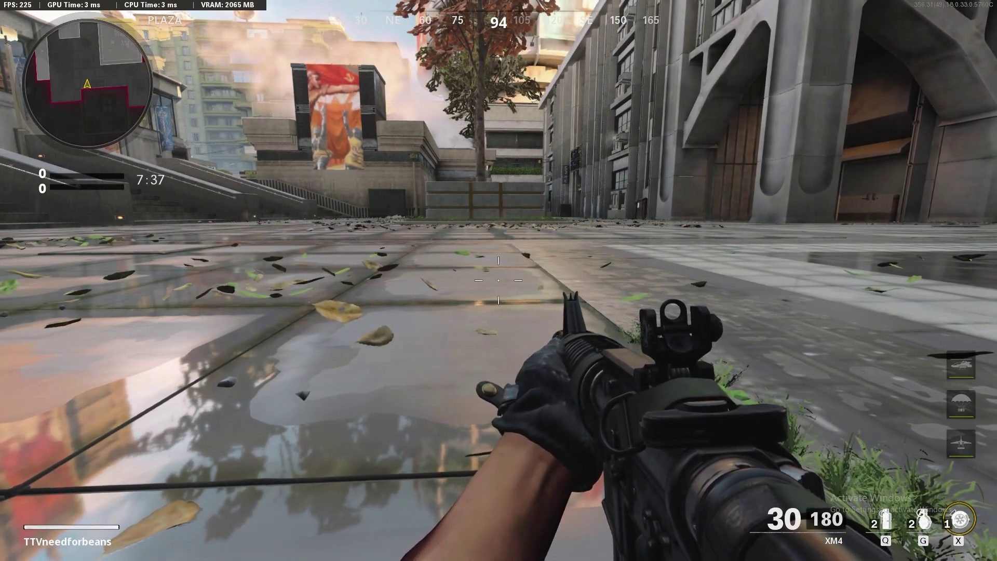
mouse_move(498, 280)
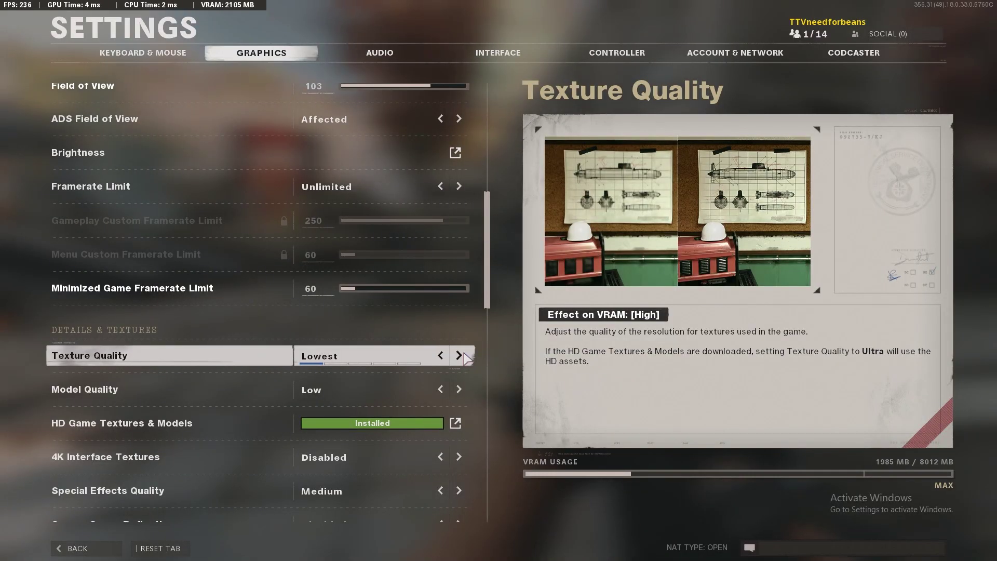
- Apply Texture Quality Ultra and Model Quality High, then resume the Plaza match
left_click(465, 355)
left_click(465, 356)
left_click(464, 356)
left_click(465, 355)
left_click(461, 389)
left_click(461, 389)
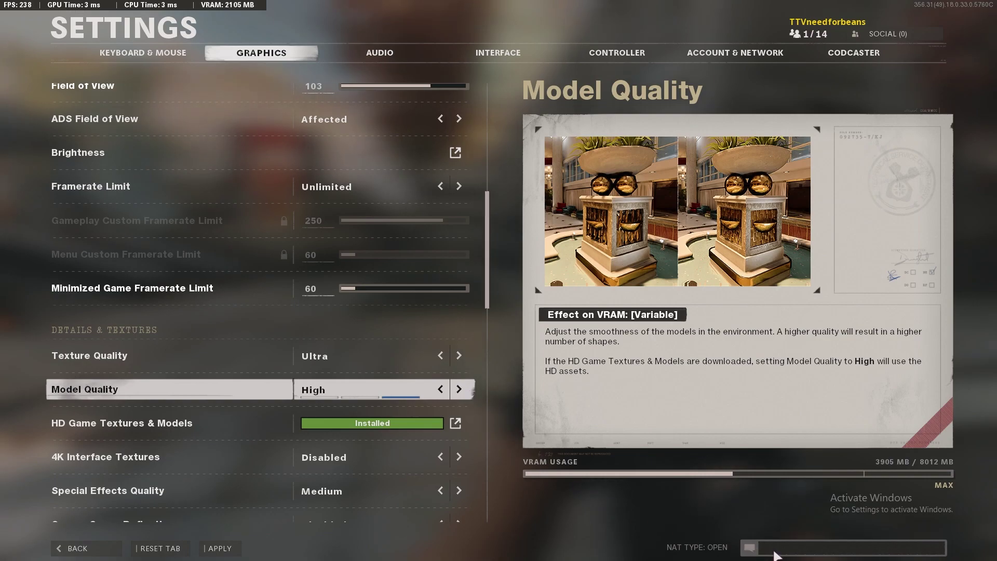
left_click(221, 549)
key("Escape")
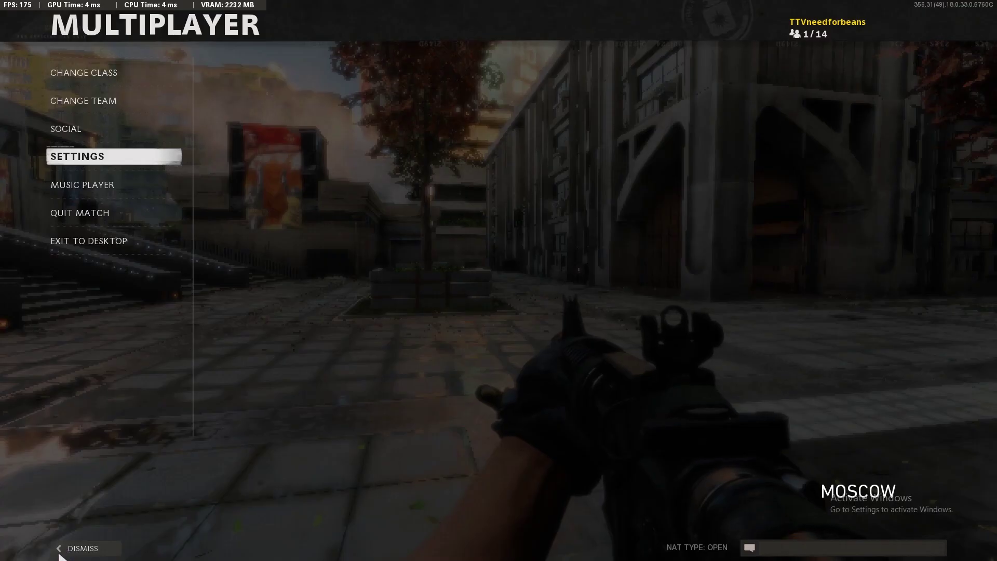
key("Escape")
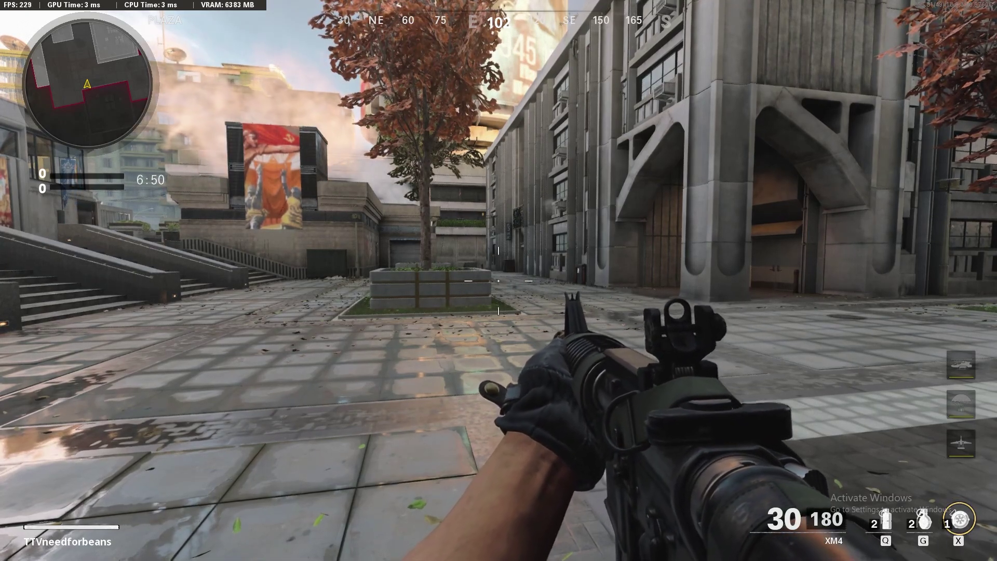
- Switch Display Mode to Fullscreen from the Graphics settings
mouse_move(498, 280)
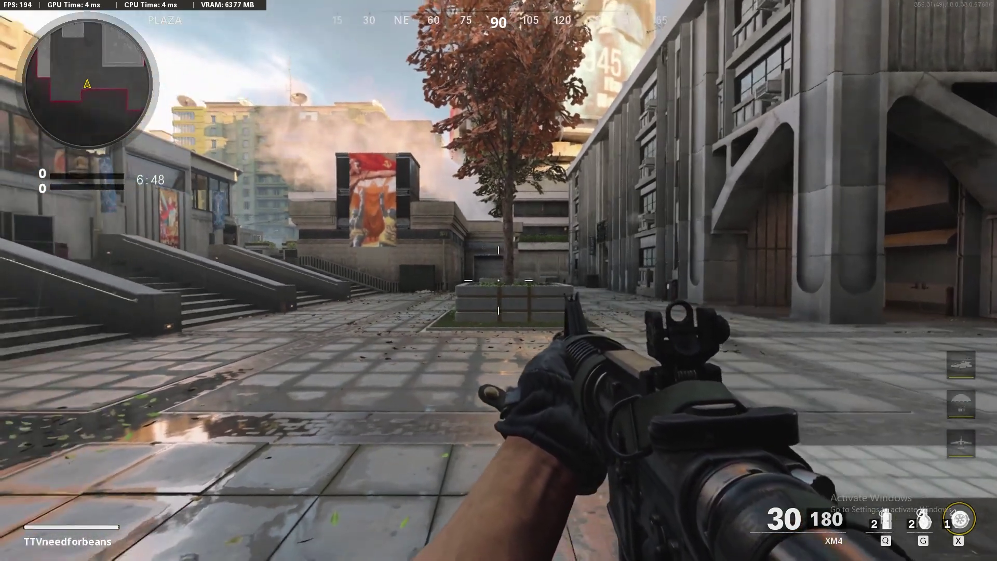
key("Escape")
left_click(78, 155)
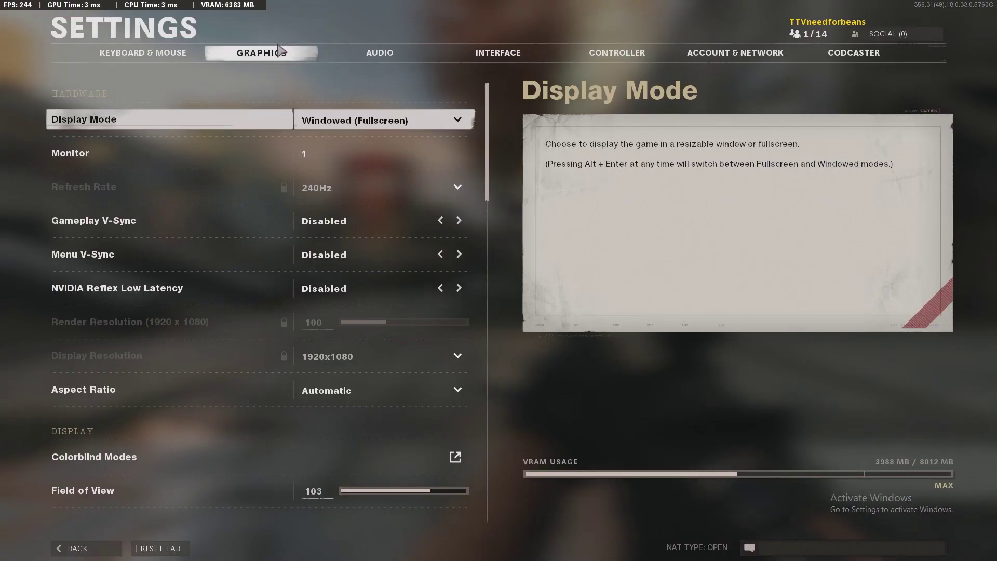
left_click(367, 119)
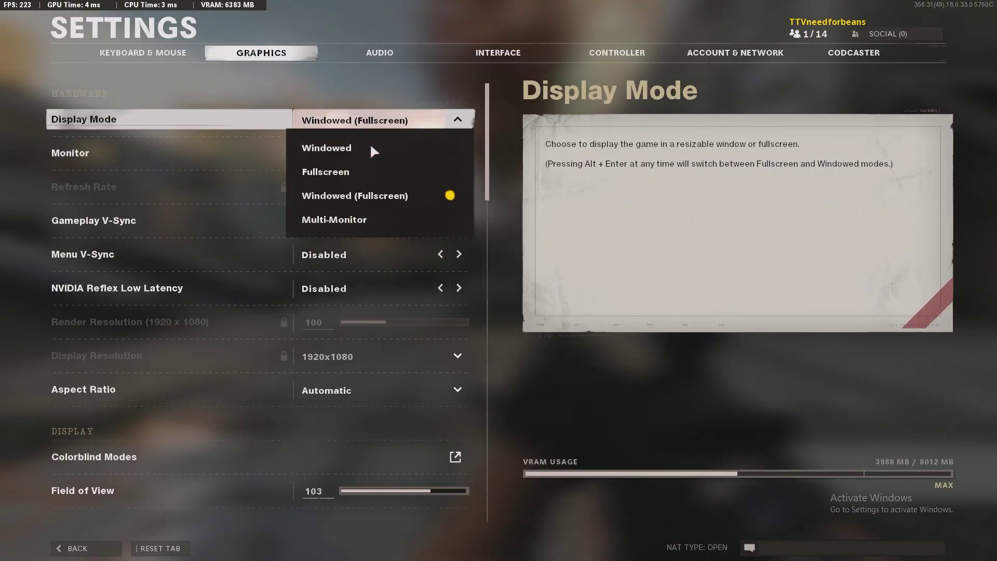
left_click(387, 171)
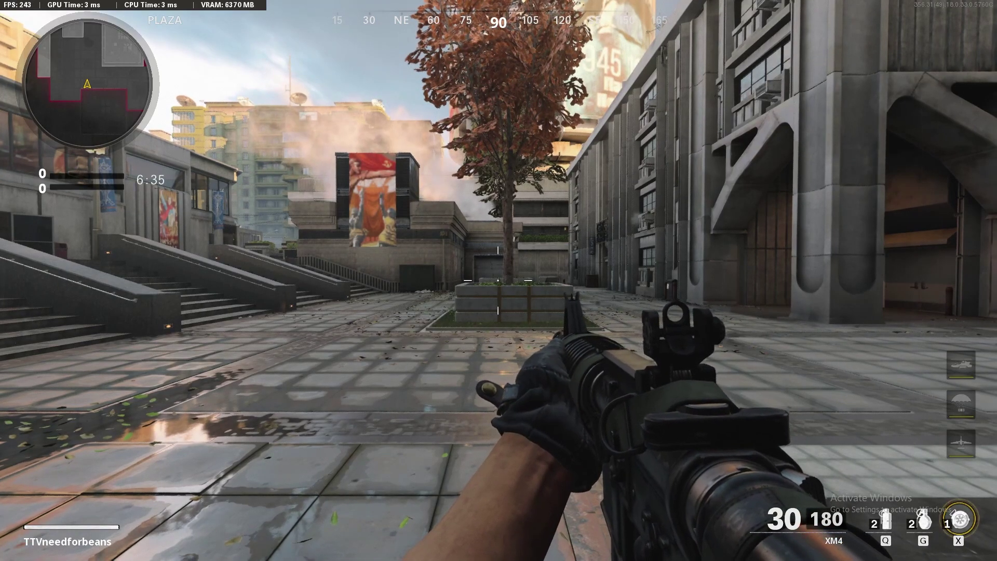
- Reopen settings and set Display Mode back to Windowed (Fullscreen)
key("Escape")
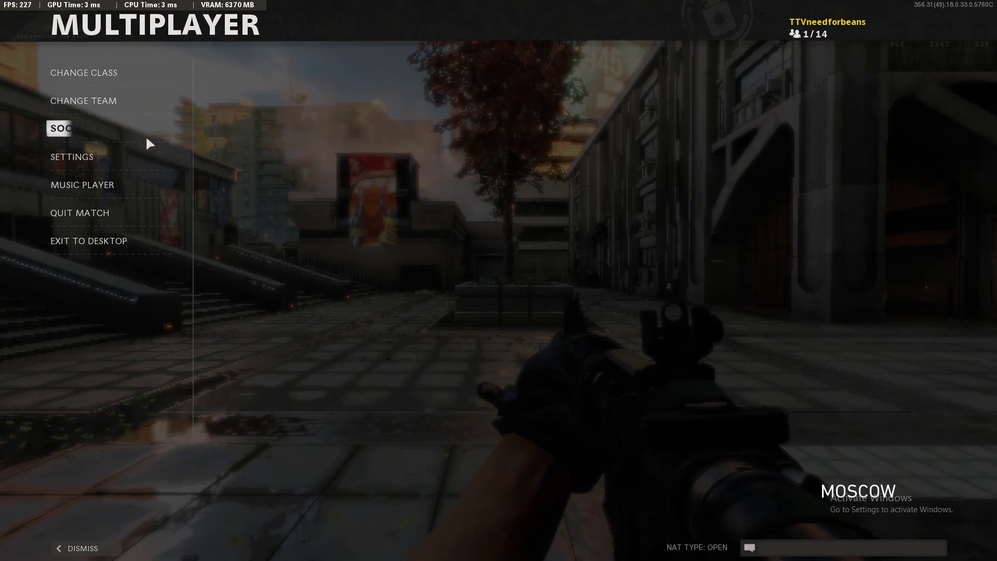
left_click(134, 158)
left_click(460, 120)
left_click(405, 194)
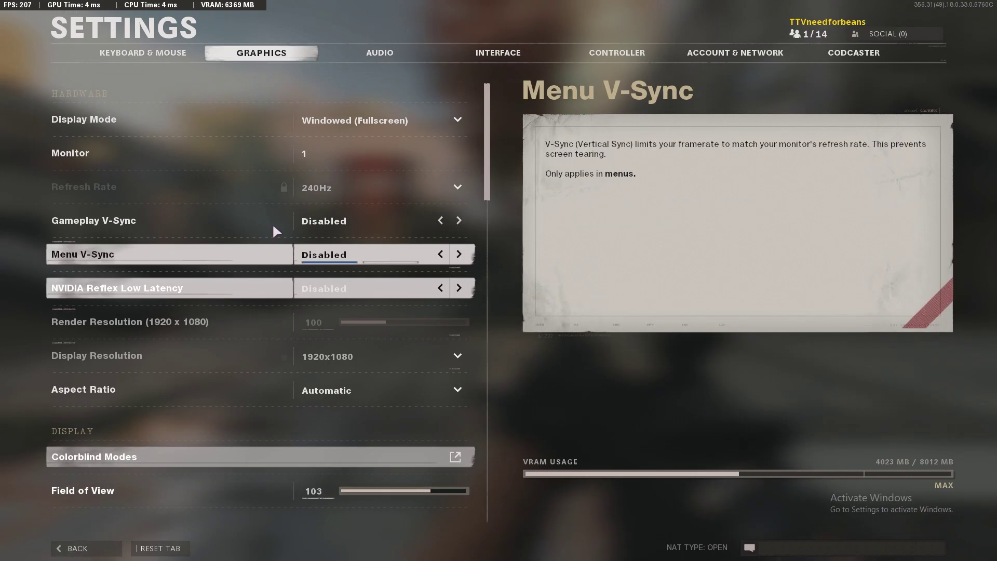
left_click(327, 120)
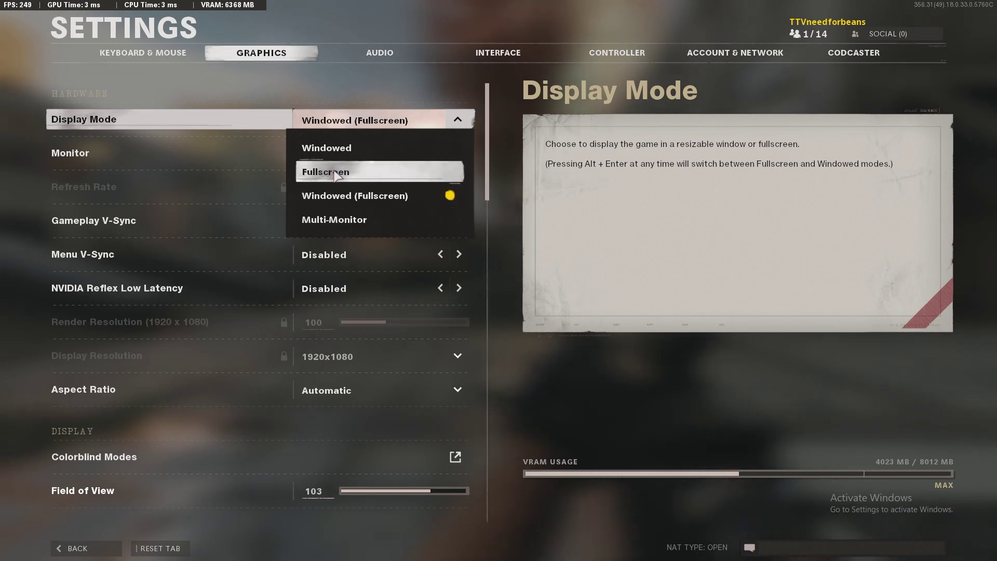
left_click(353, 195)
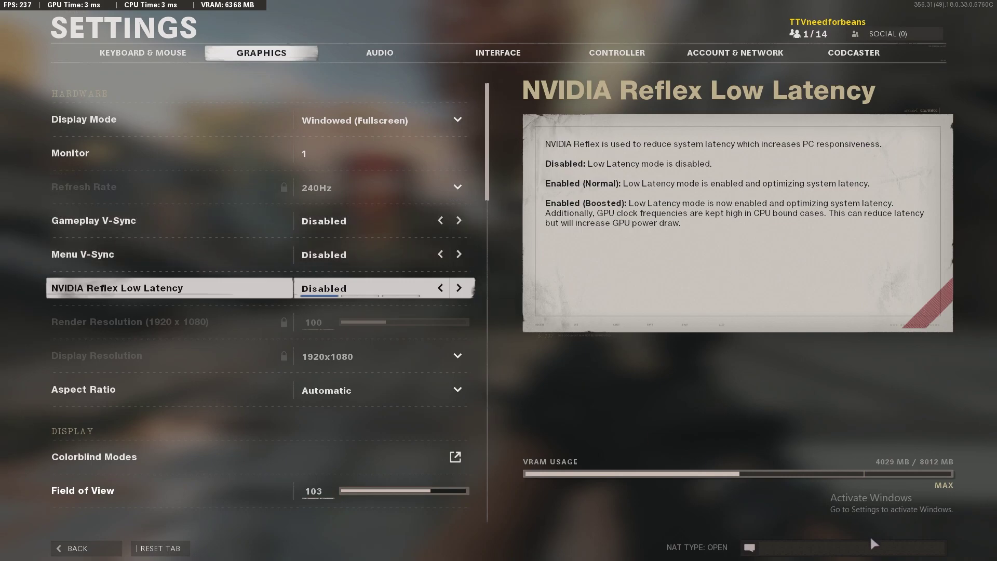
- Dismiss the Start menu and scroll through the Graphics tab's V-Sync and Field of View options
key("super")
key("super")
key("super")
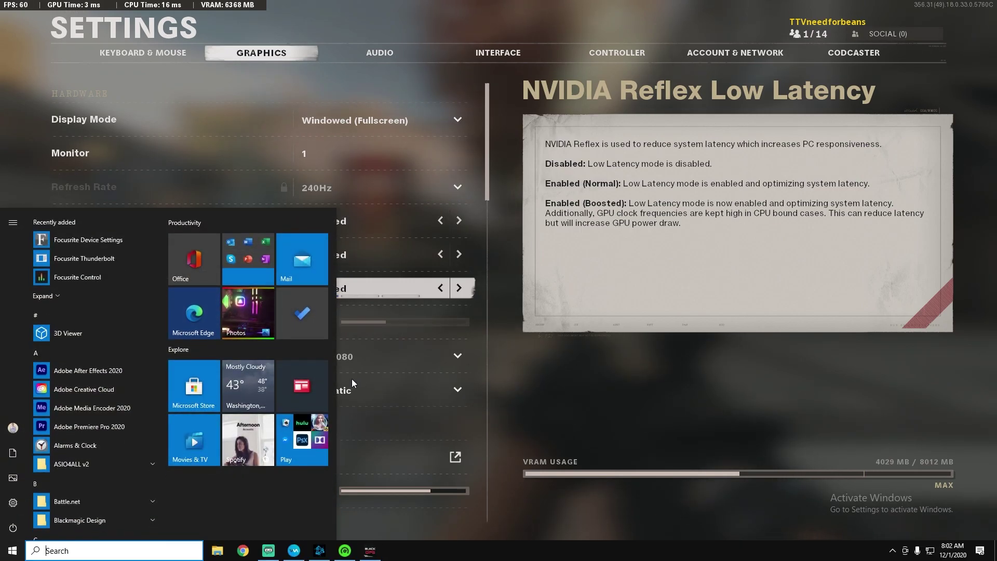
left_click(658, 424)
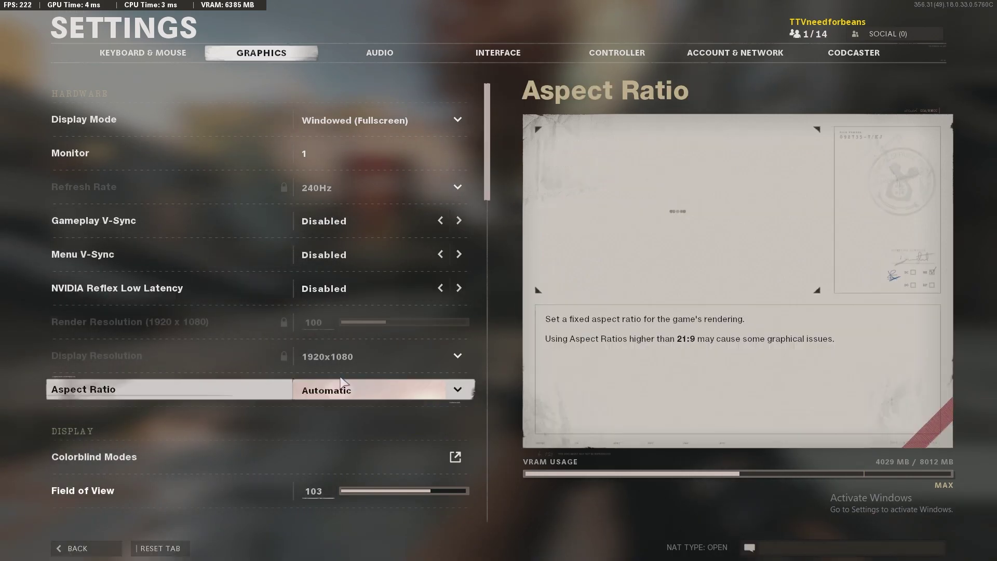
scroll(371, 391, "down", 1)
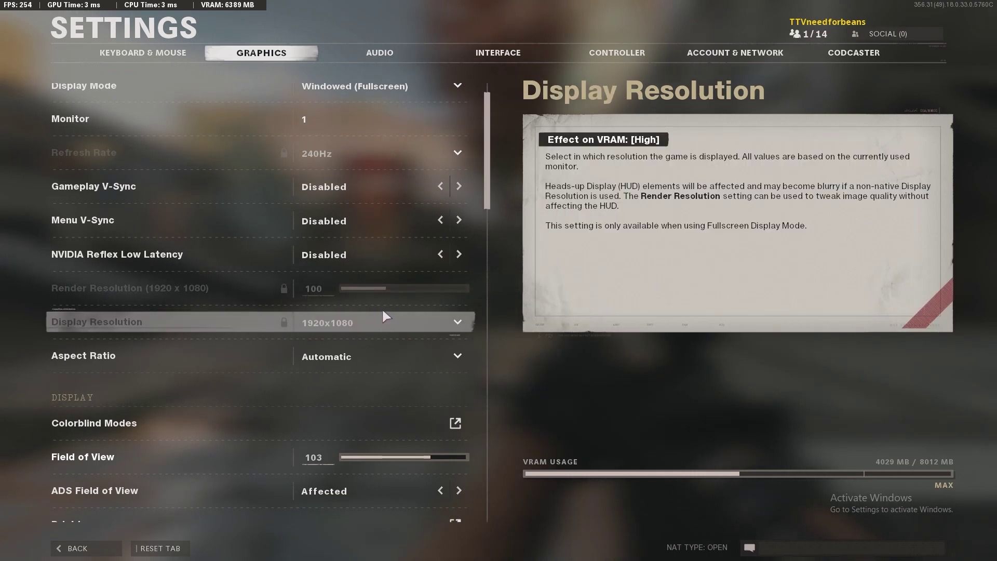
scroll(372, 290, "up", 1)
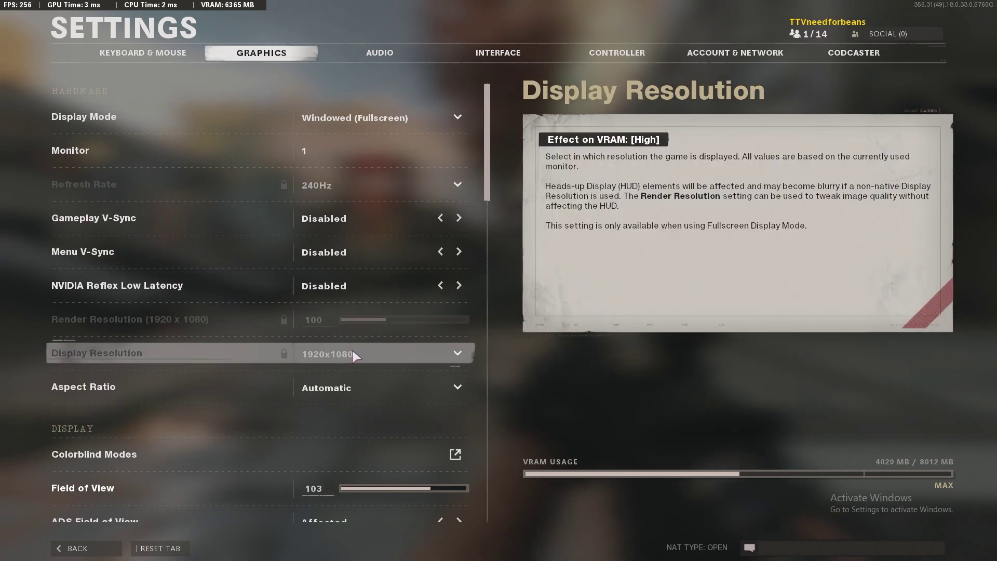
scroll(359, 351, "down", 2)
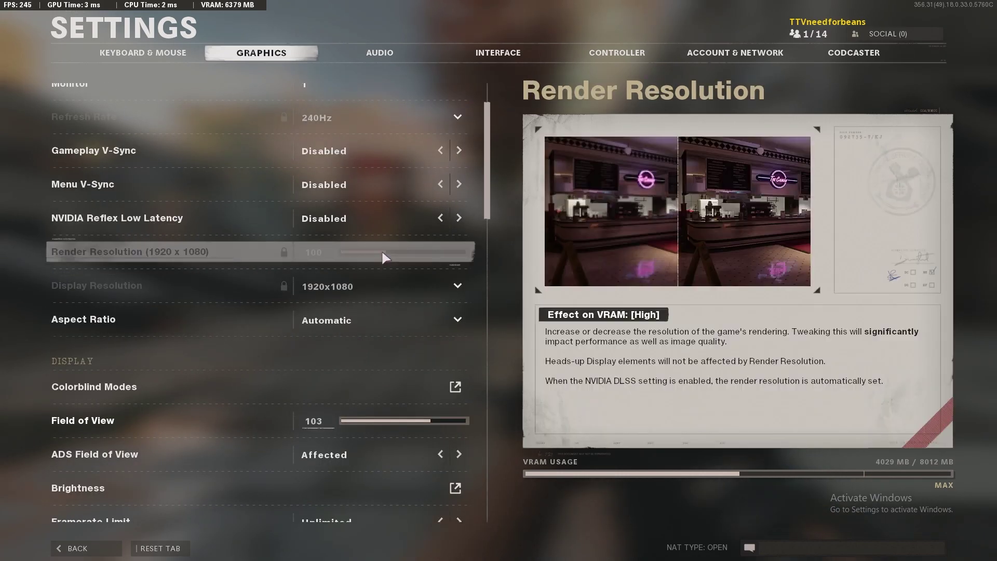
scroll(364, 265, "down", 9)
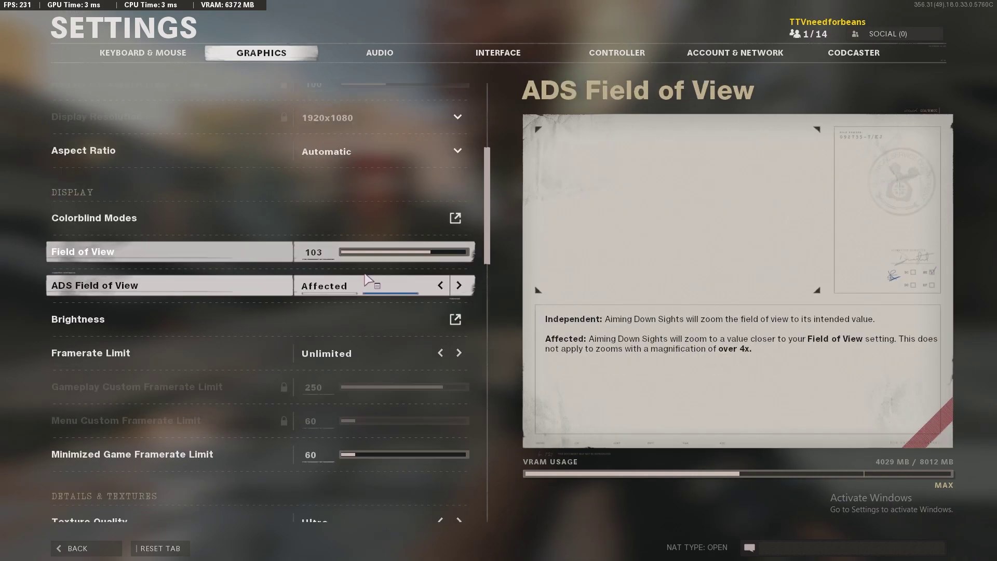
scroll(361, 266, "down", 15)
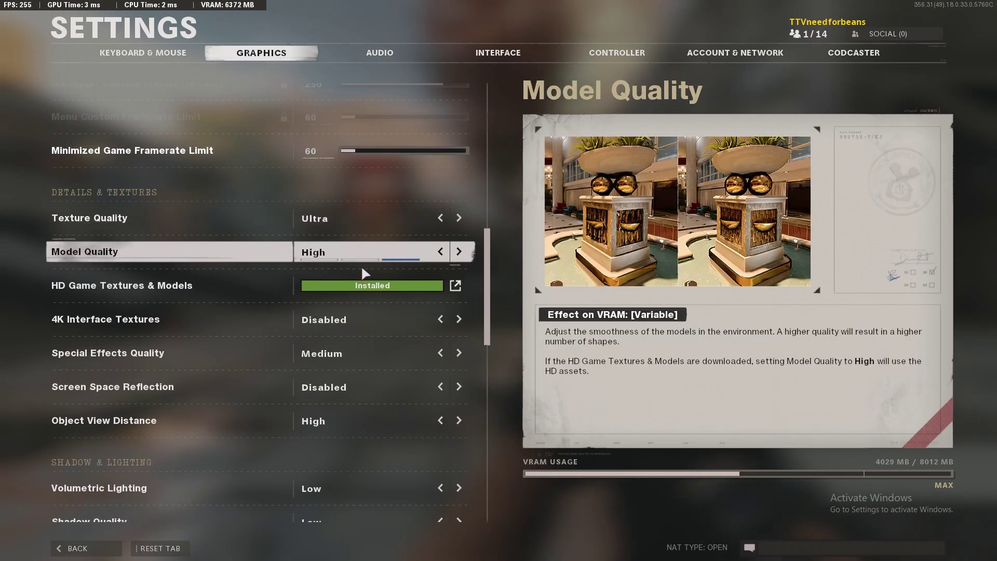
scroll(359, 265, "up", 20)
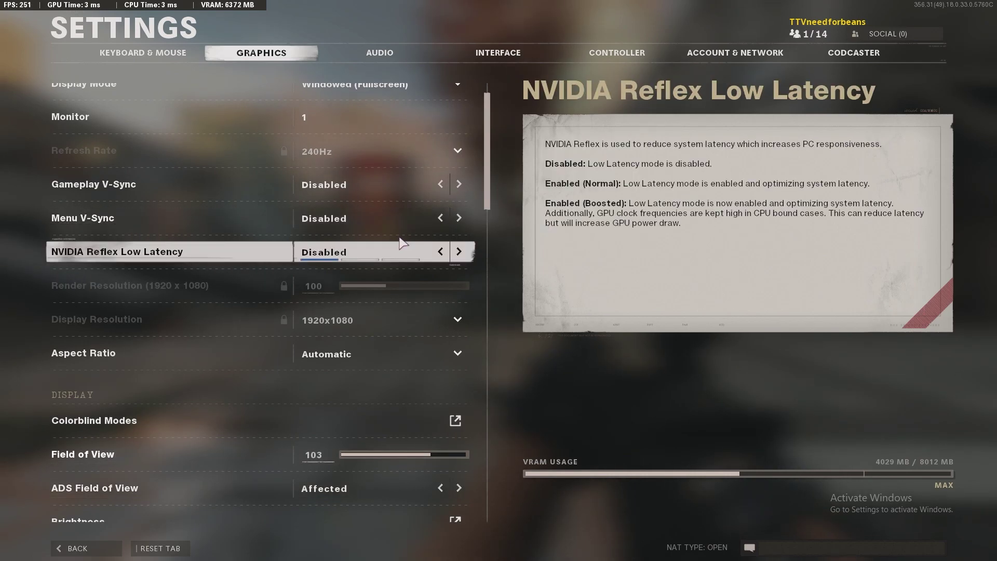
scroll(406, 231, "up", 1)
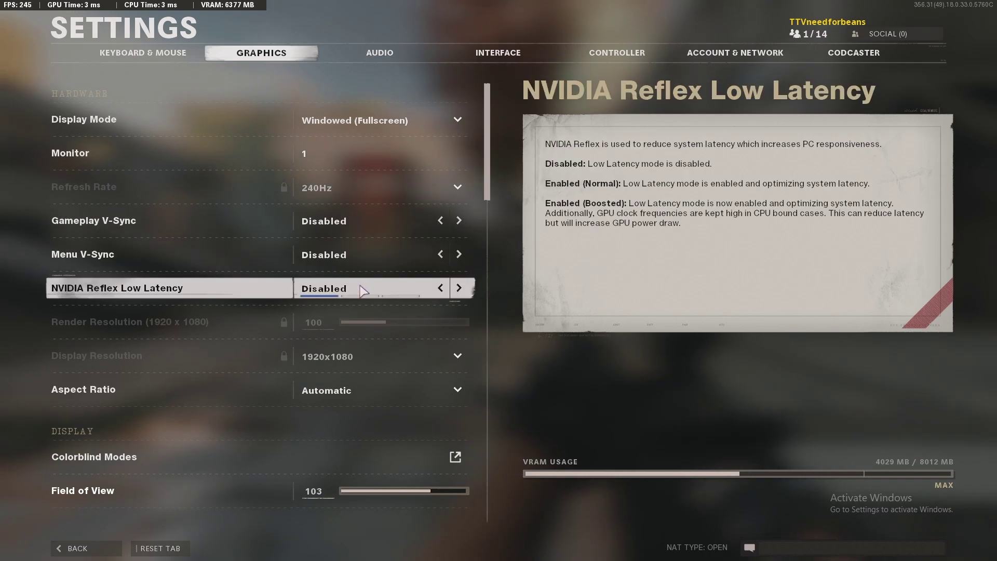
left_click(459, 288)
left_click(459, 288)
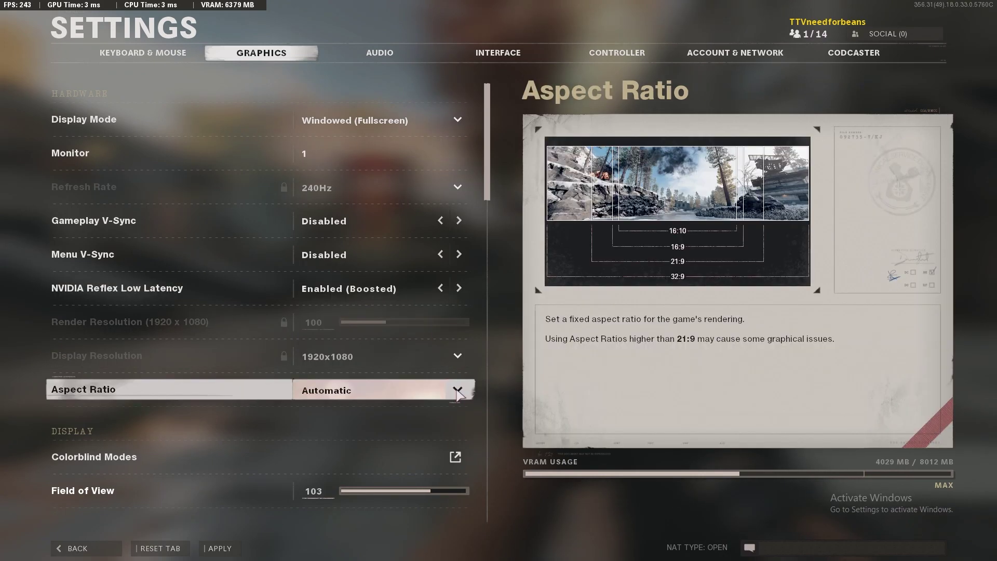
left_click(374, 389)
left_click(374, 390)
scroll(395, 380, "down", 4)
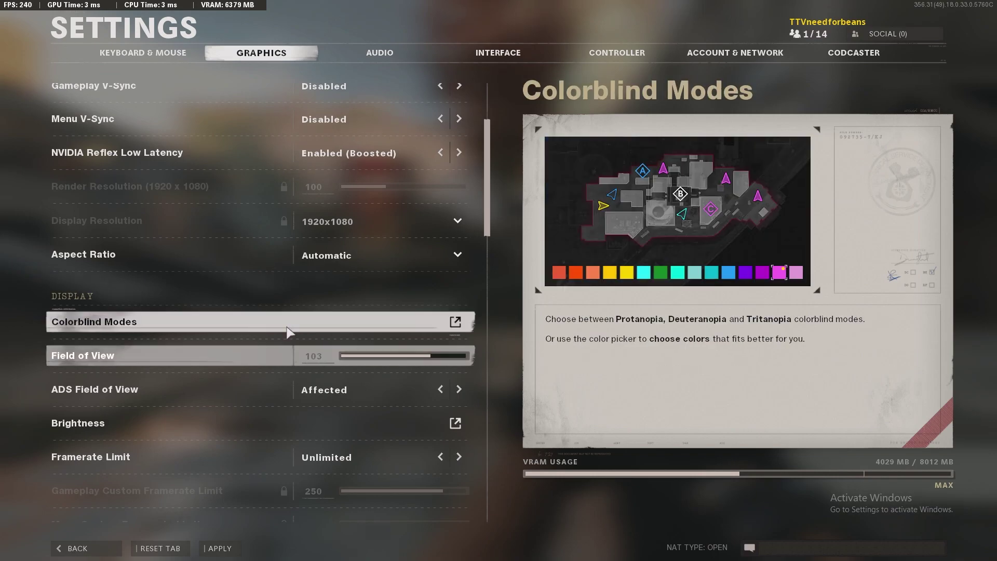
scroll(314, 360, "down", 1)
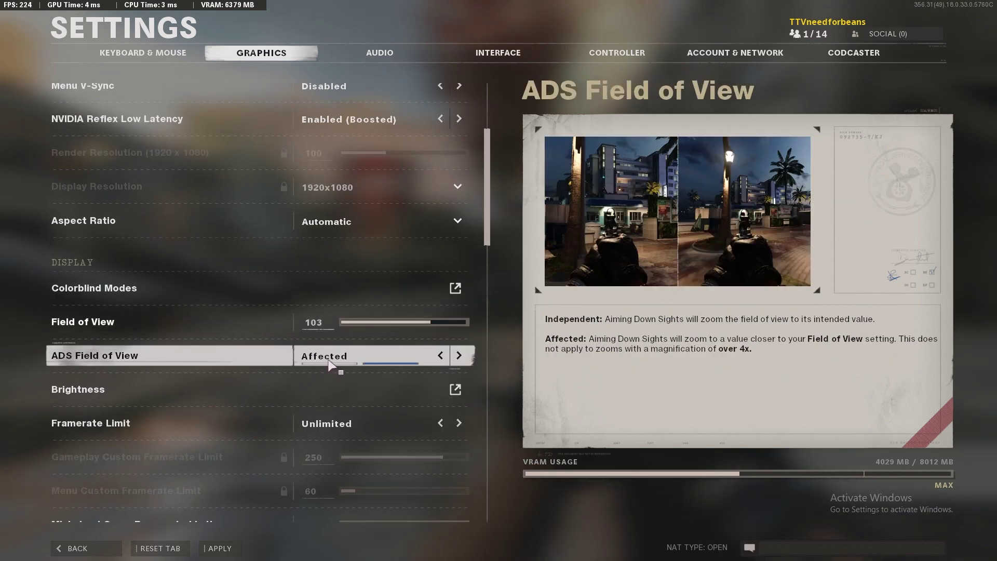
scroll(374, 390, "down", 1)
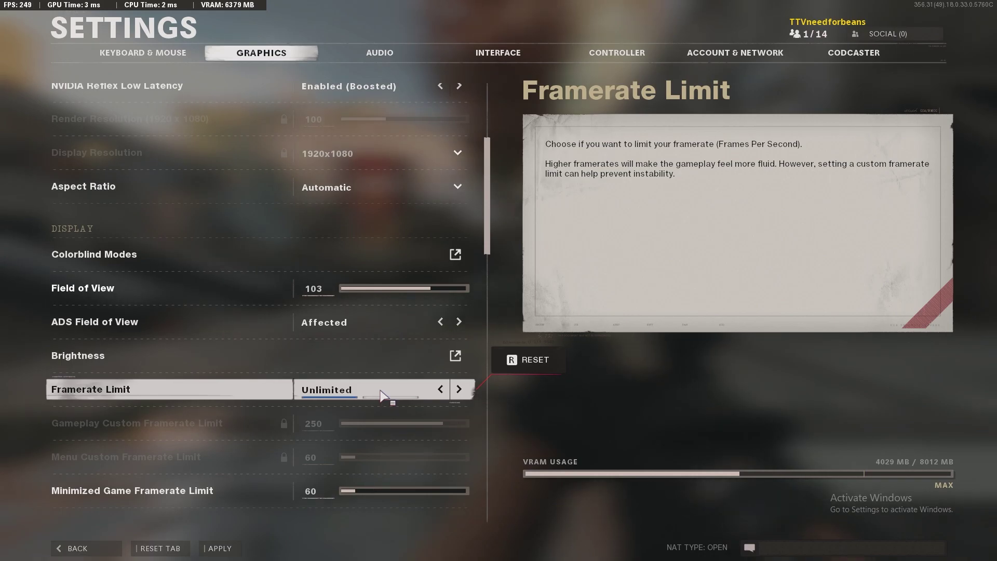
left_click(459, 389)
left_click(442, 387)
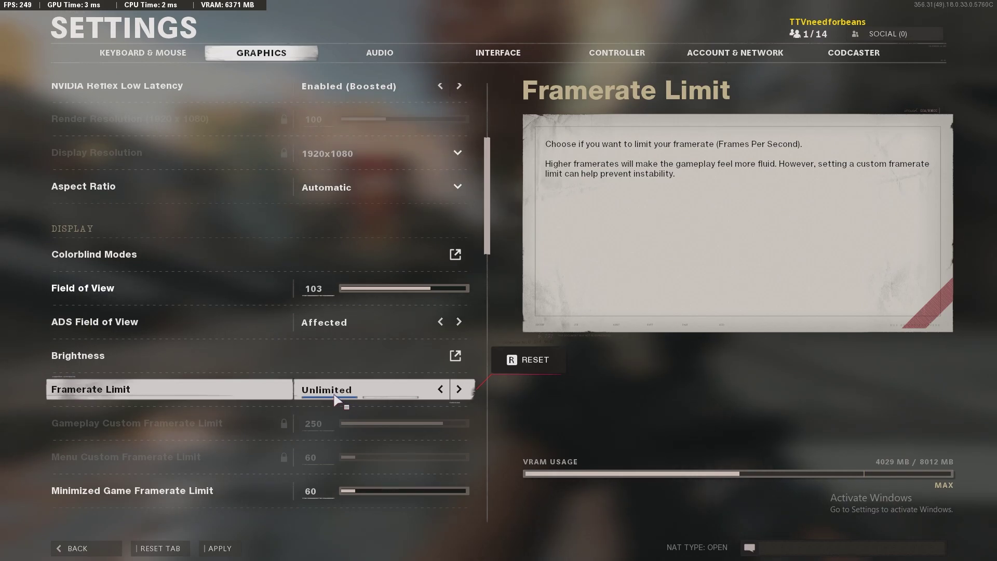
scroll(340, 399, "down", 2)
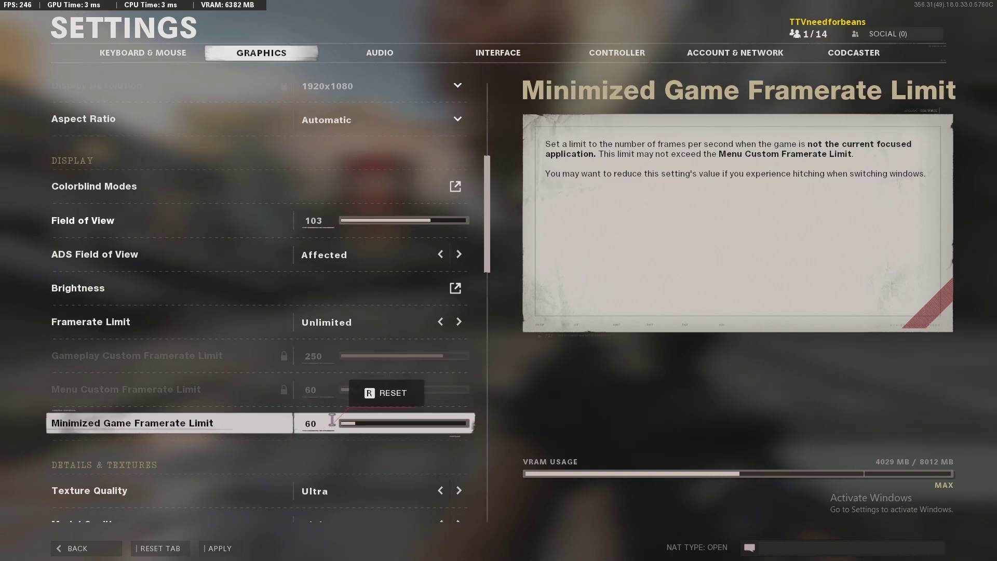
scroll(249, 418, "down", 3)
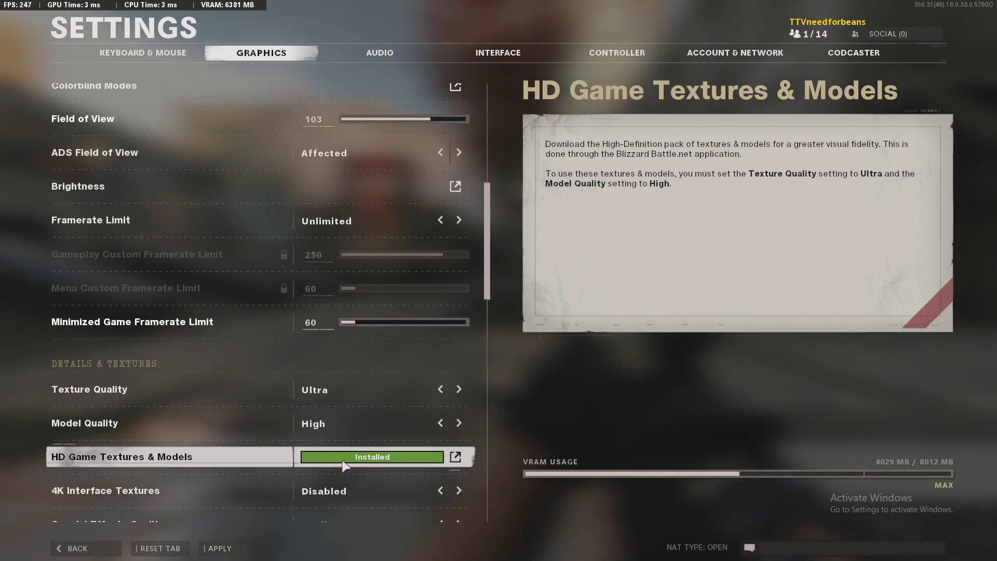
- Open and close Cold War's Modify Install options in Battle.net, then minimize the launcher
left_click(343, 460)
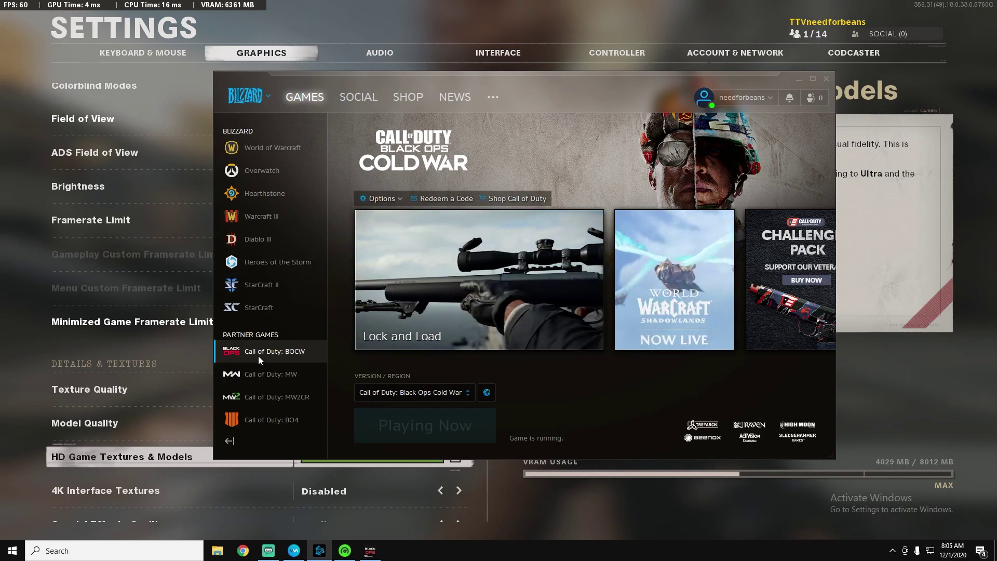
left_click(364, 198)
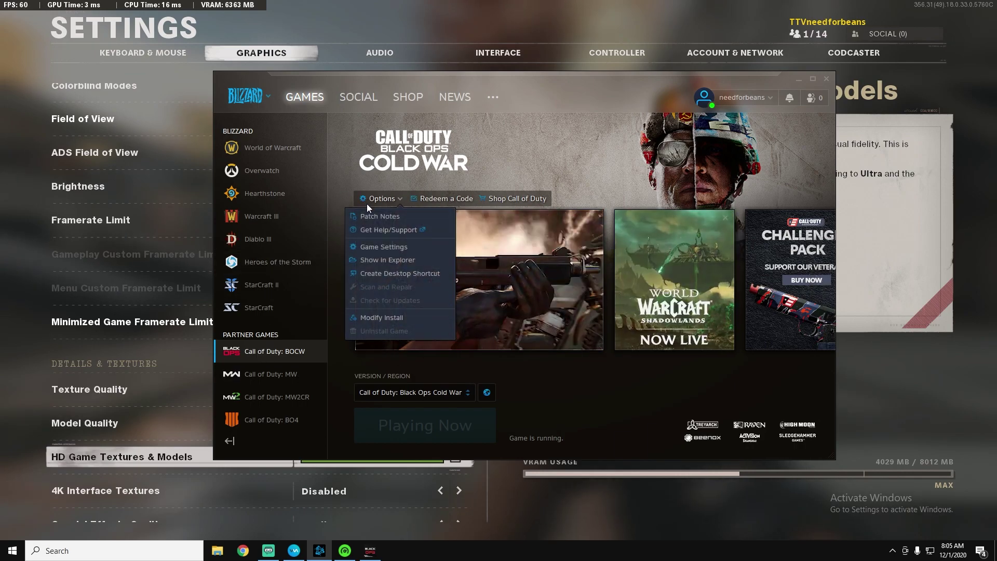
left_click(394, 246)
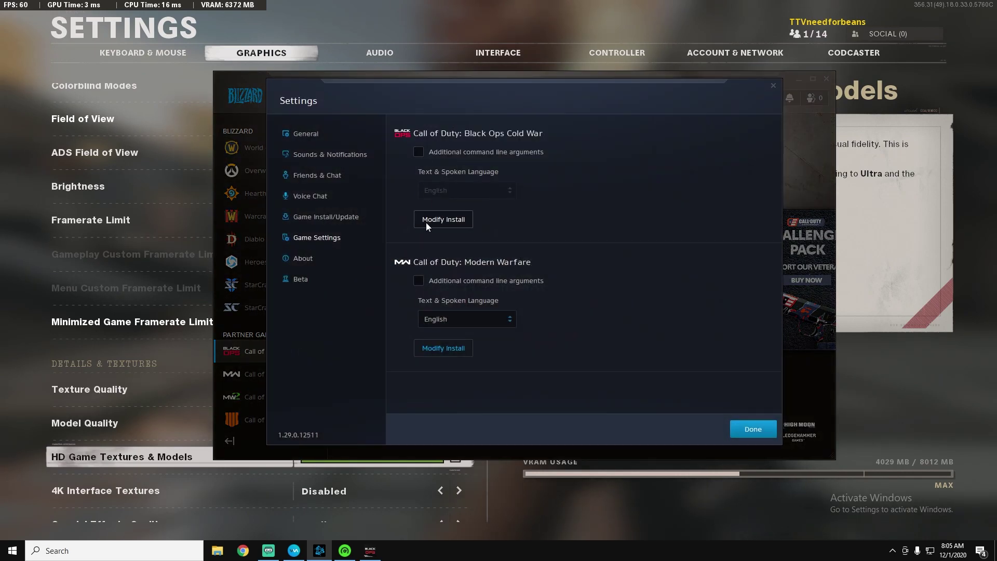
left_click(428, 222)
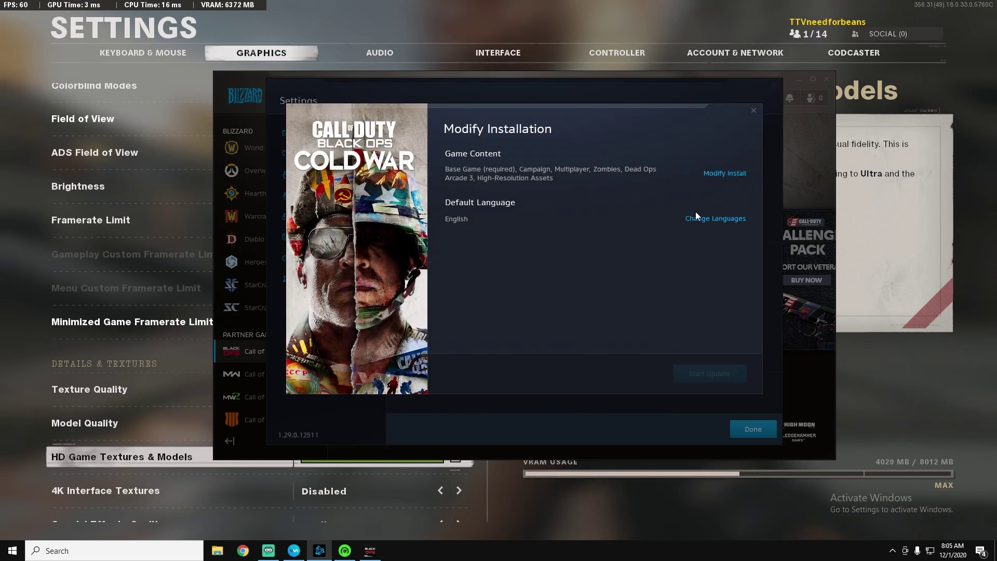
left_click(755, 112)
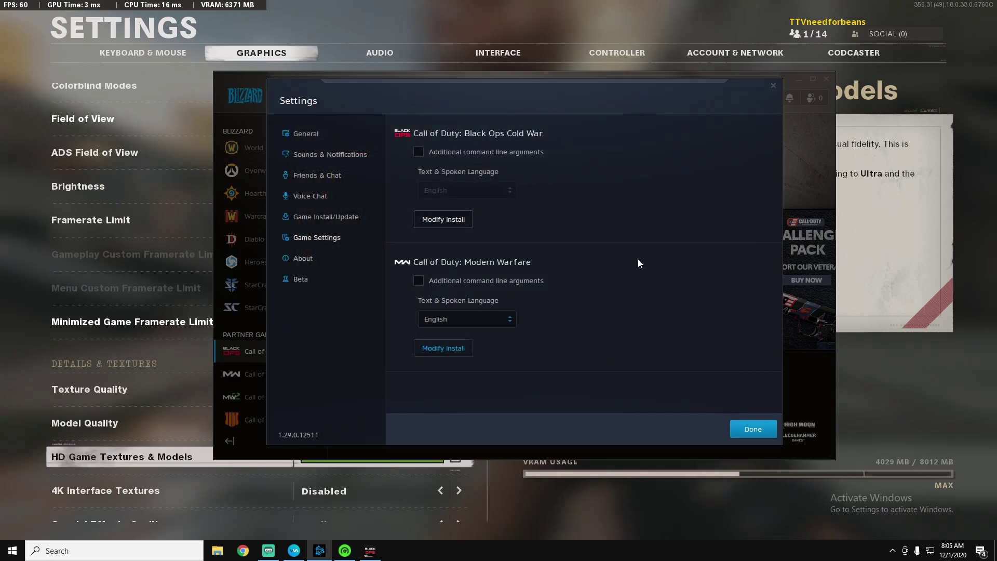
left_click(773, 86)
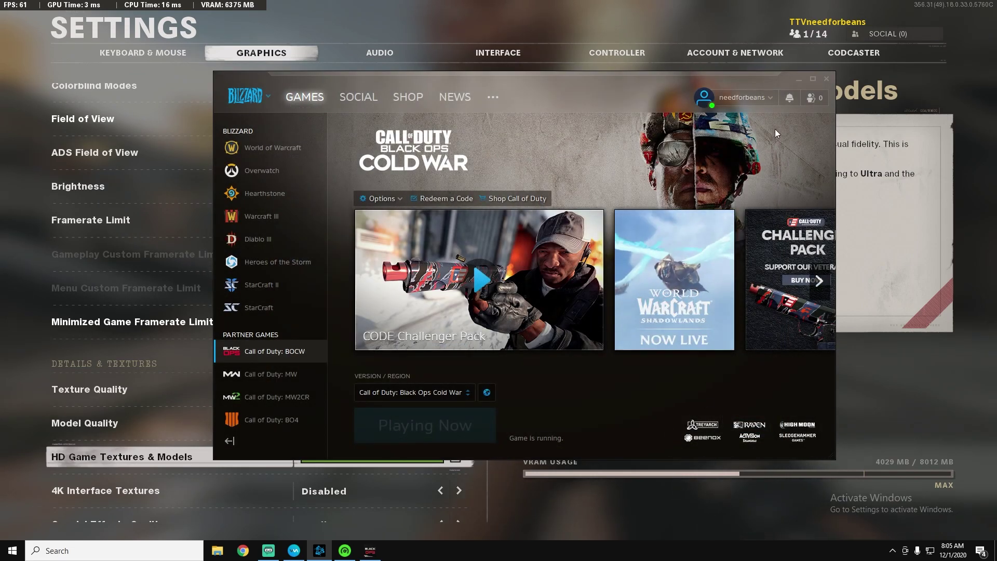
left_click(800, 79)
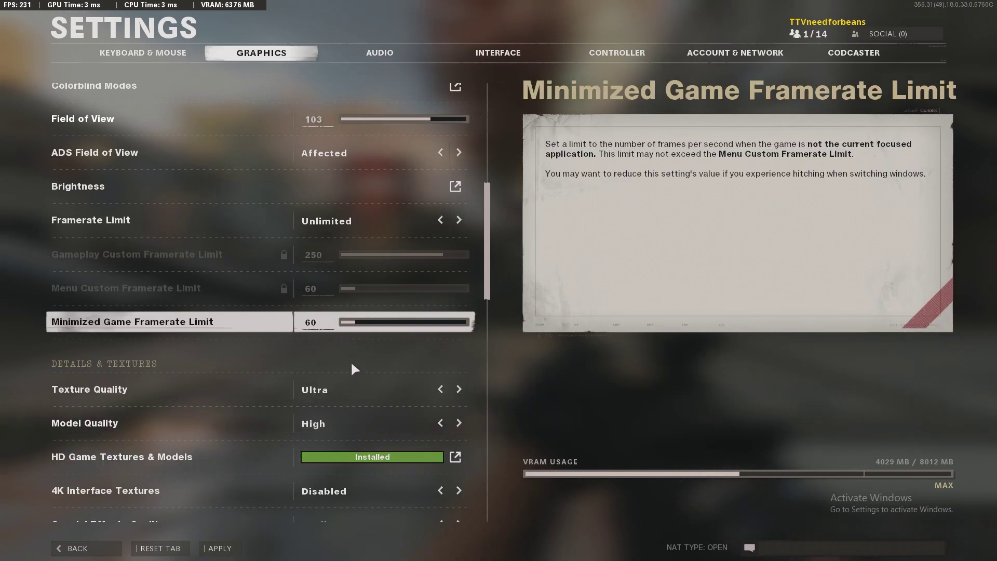
scroll(342, 364, "down", 2)
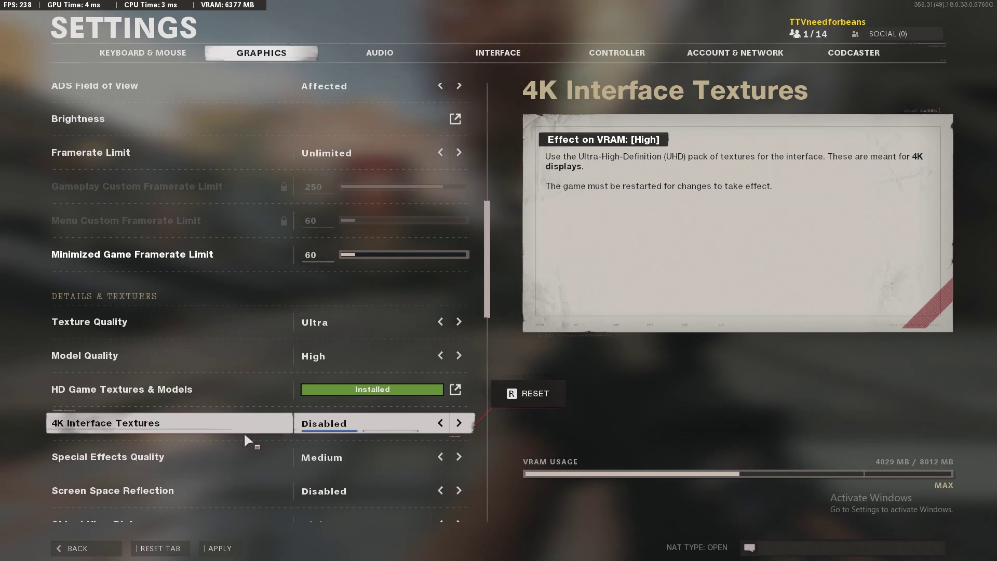
scroll(240, 422, "down", 1)
mouse_move(240, 422)
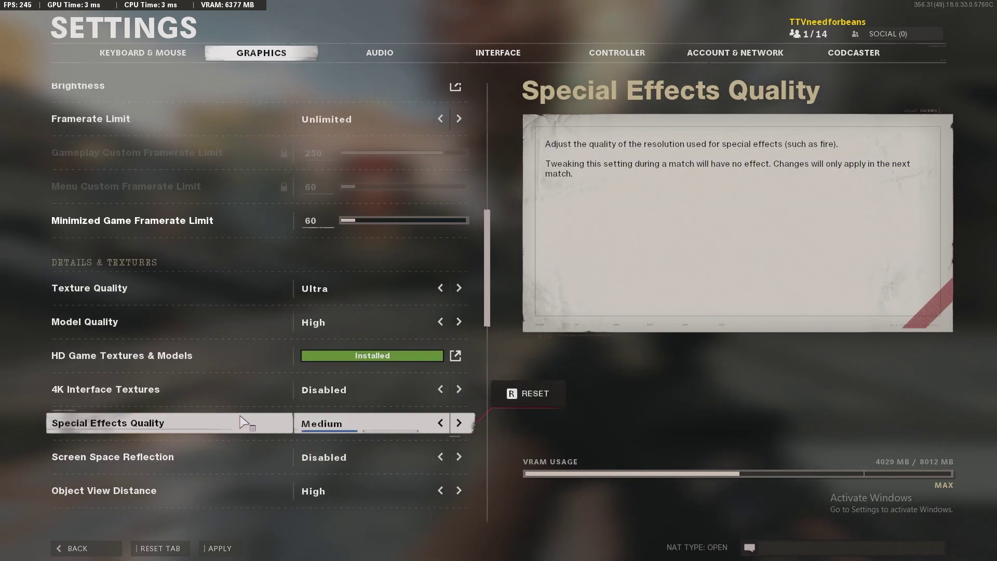
scroll(240, 421, "down", 1)
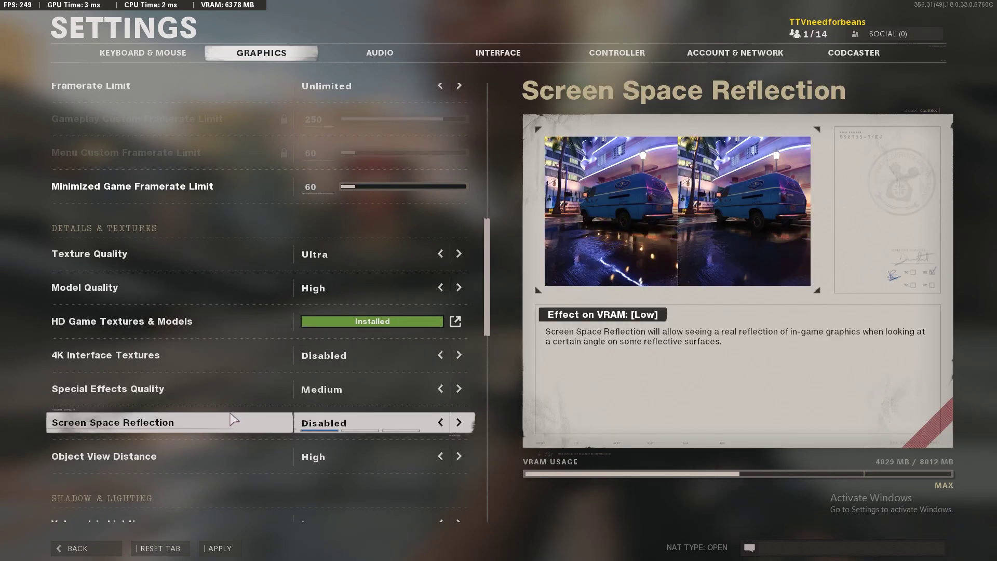
scroll(232, 417, "down", 1)
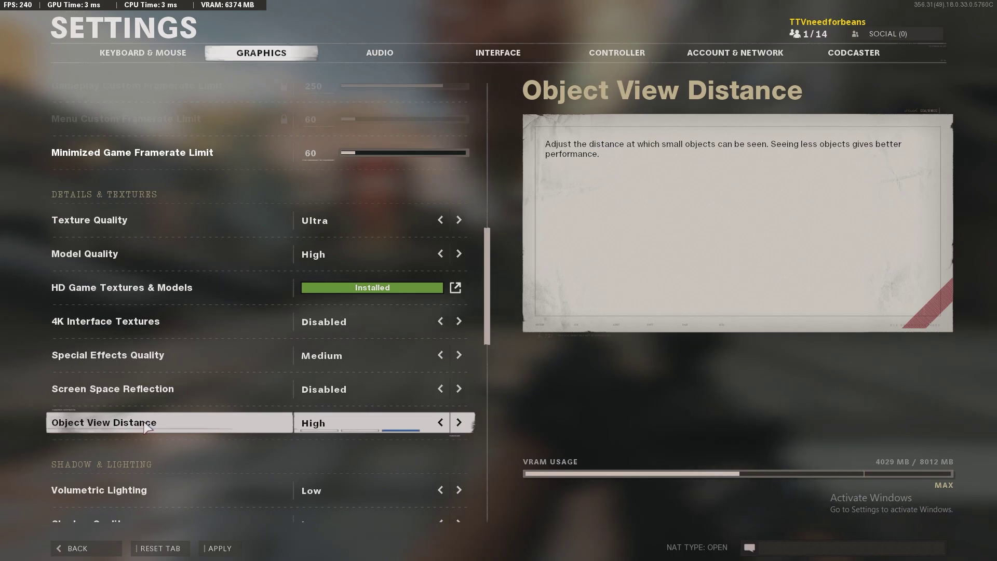
- Scroll down the Graphics settings to the NVIDIA DLSS option
scroll(147, 427, "down", 2)
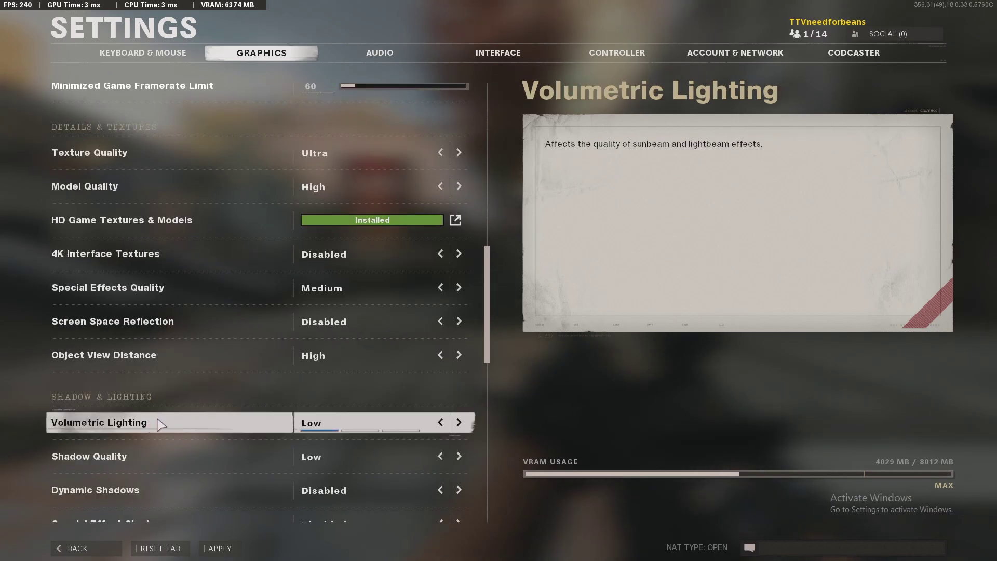
scroll(208, 412, "down", 2)
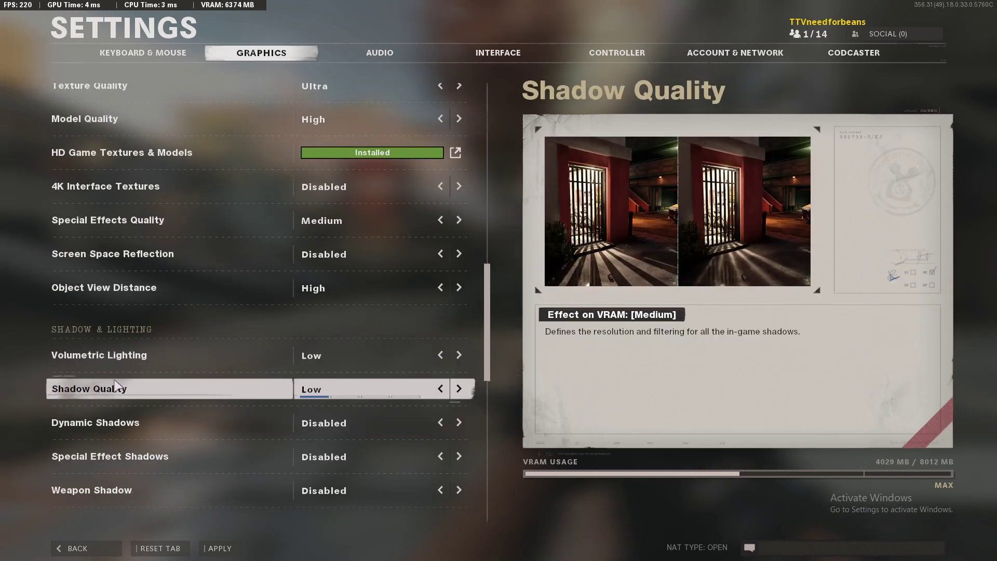
scroll(171, 379, "down", 1)
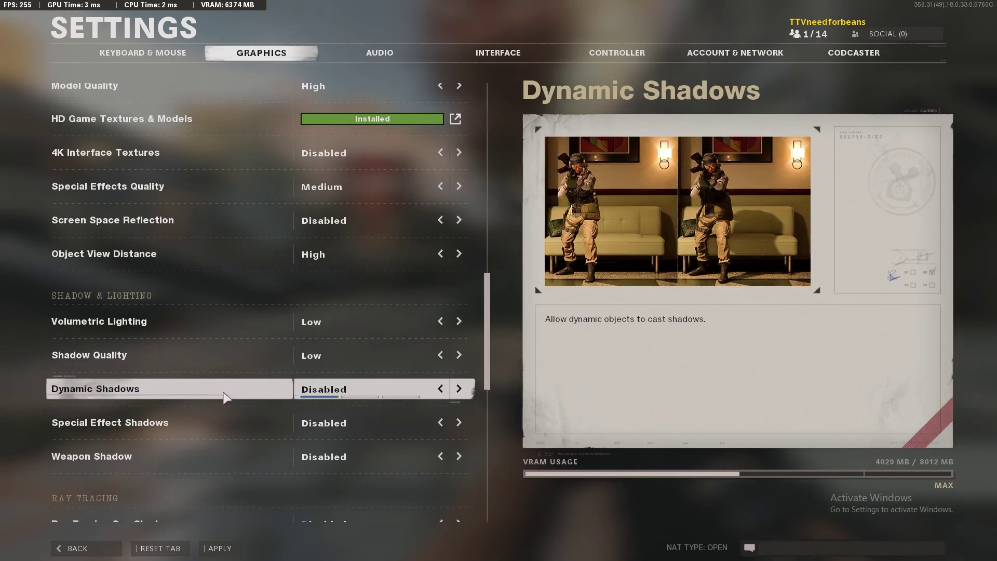
scroll(224, 395, "down", 1)
scroll(201, 382, "down", 1)
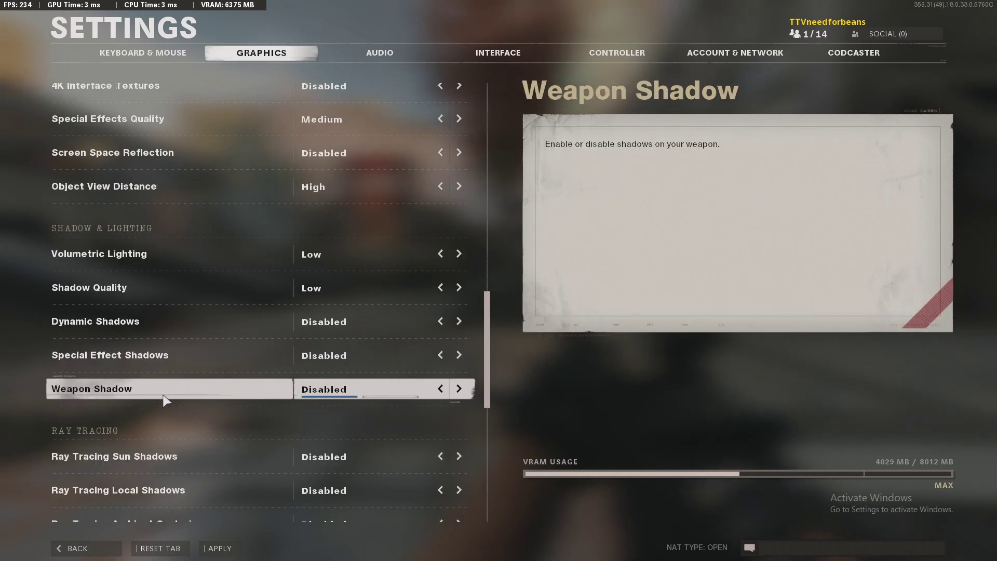
scroll(193, 384, "down", 1)
scroll(207, 411, "down", 1)
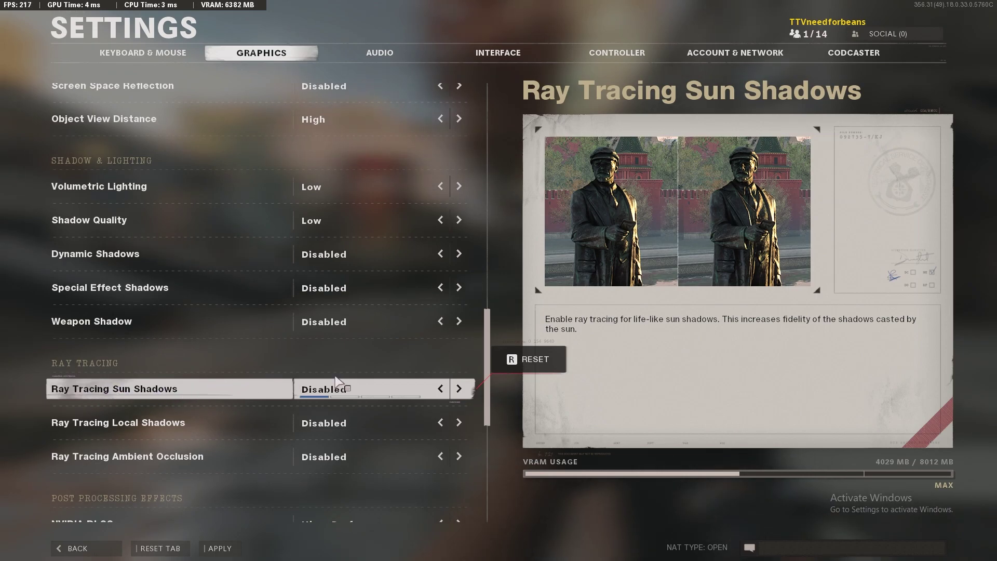
left_click(323, 396)
scroll(323, 396, "down", 3)
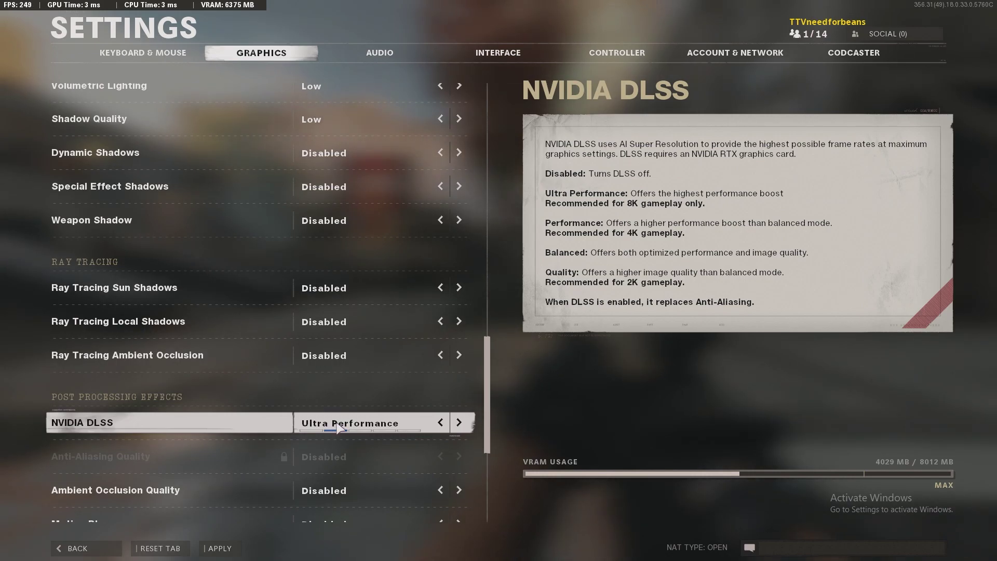
scroll(200, 413, "down", 2)
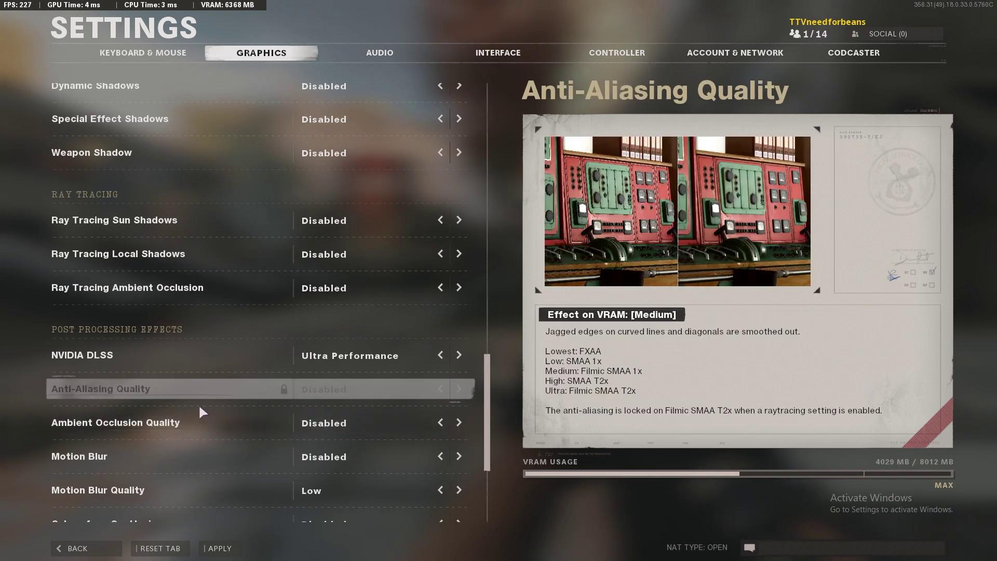
- Switch NVIDIA DLSS to Disabled and apply, then back to Ultra Performance and apply
left_click(441, 356)
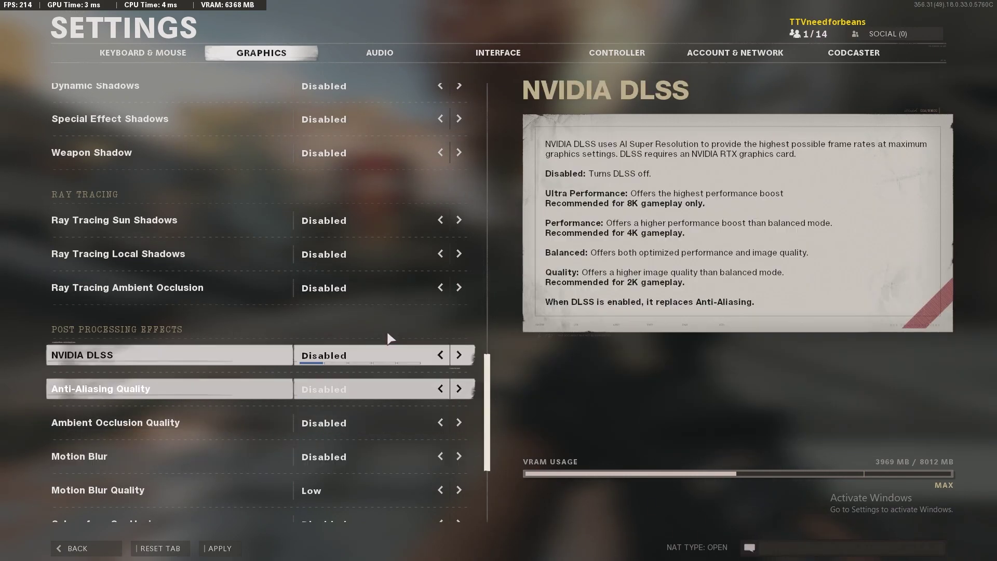
left_click(217, 549)
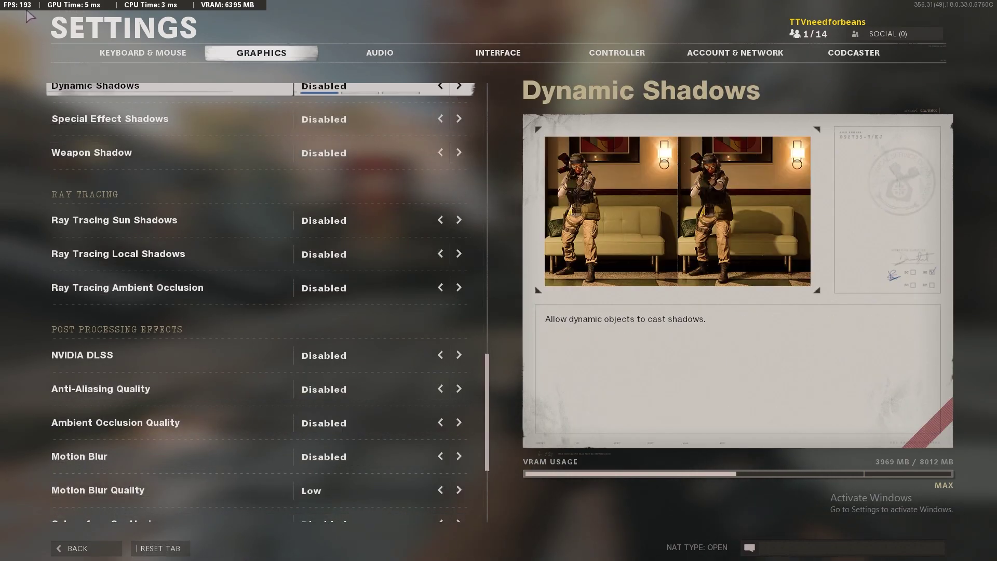
left_click(459, 354)
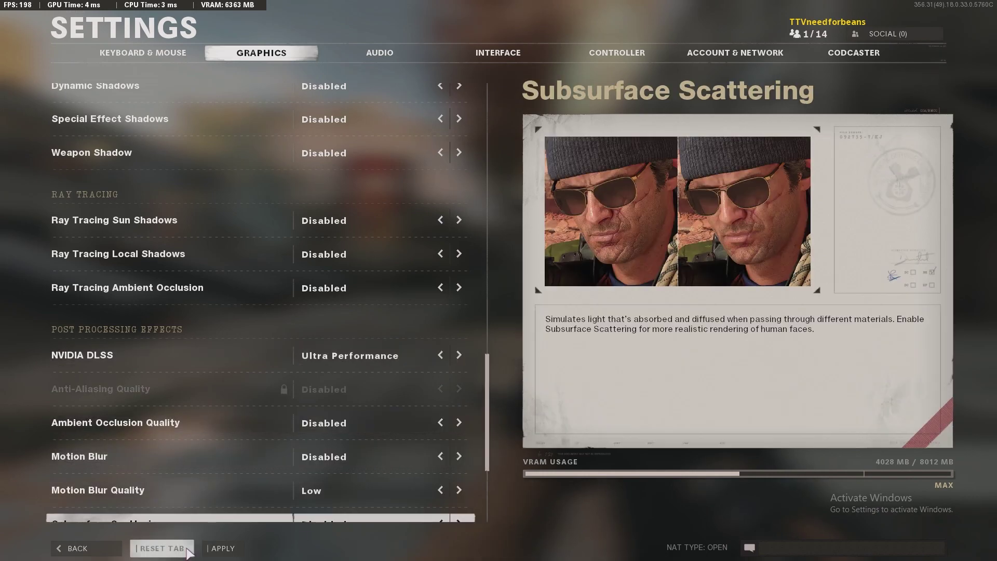
left_click(219, 550)
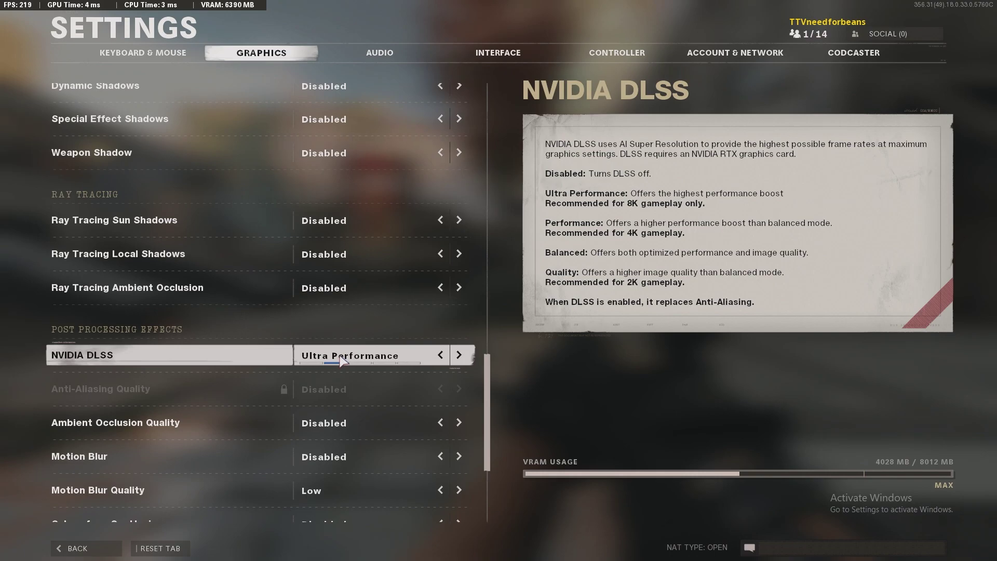
scroll(353, 395, "down", 1)
scroll(356, 401, "down", 1)
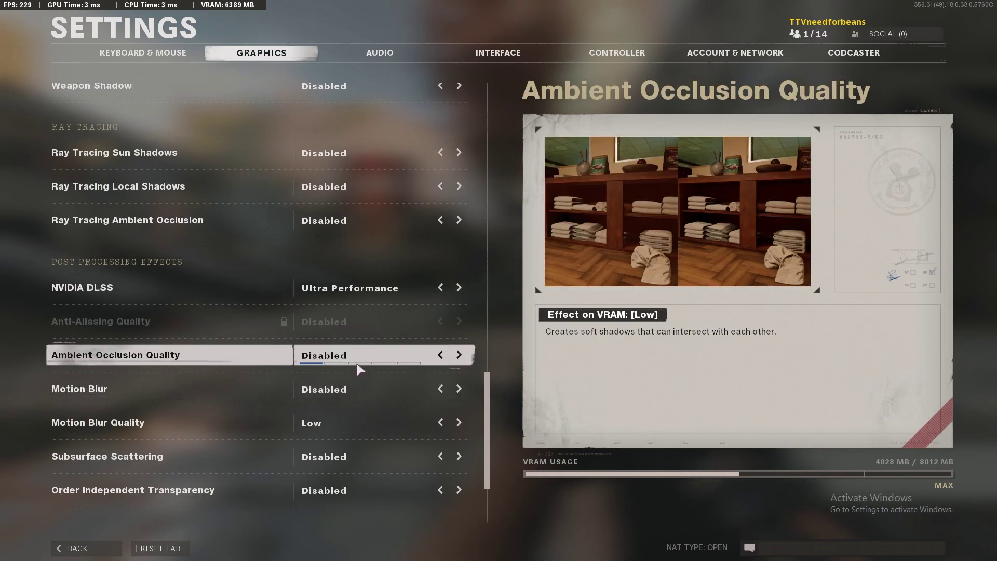
scroll(356, 372, "down", 1)
scroll(352, 371, "down", 1)
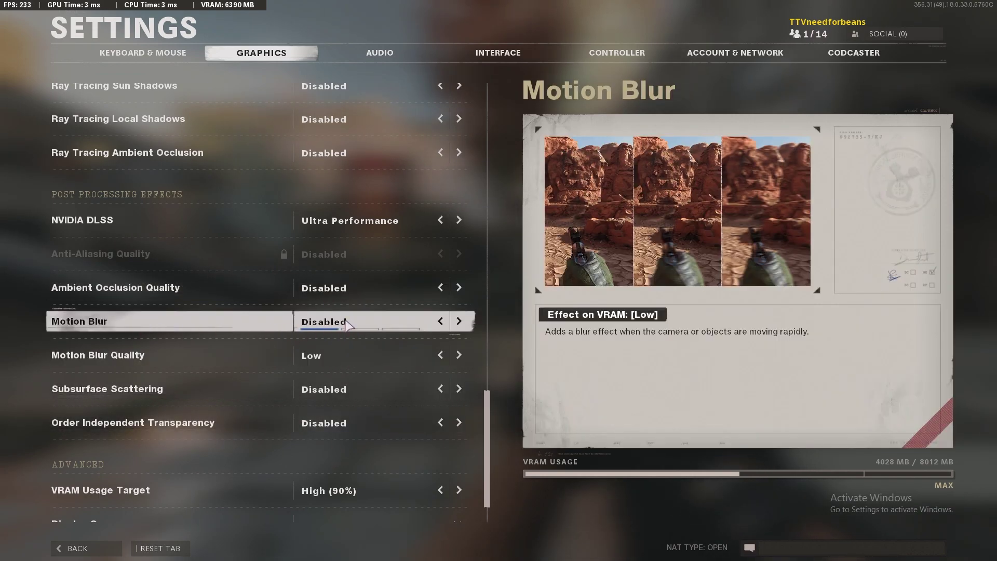
scroll(346, 322, "down", 1)
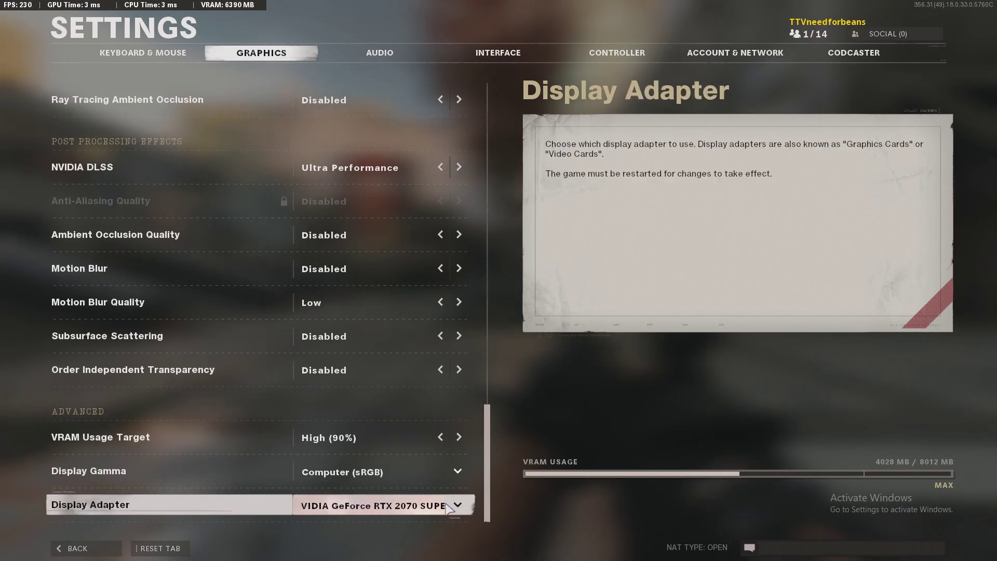
scroll(369, 400, "up", 10)
scroll(365, 387, "up", 10)
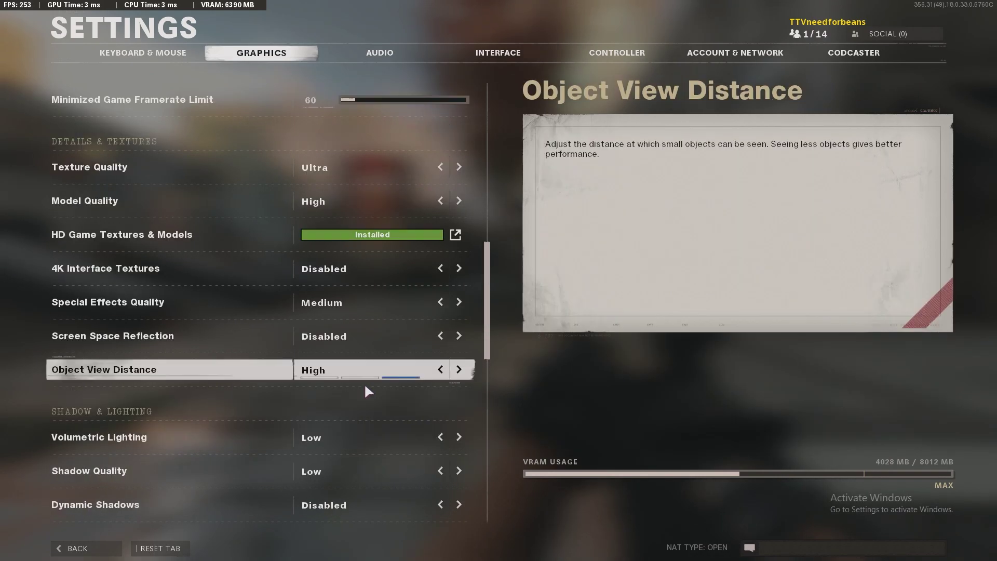
scroll(380, 273, "up", 2)
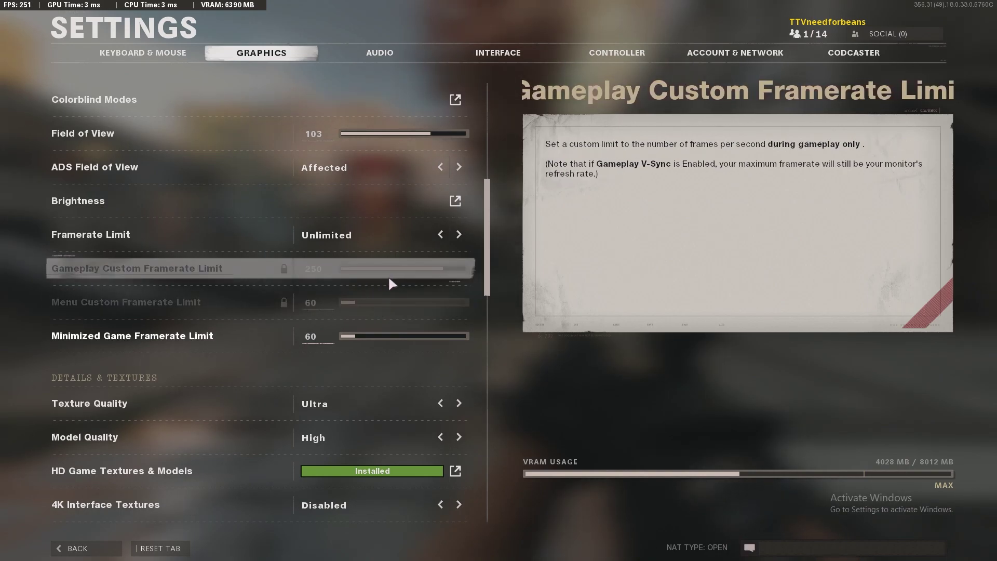
scroll(375, 285, "down", 6)
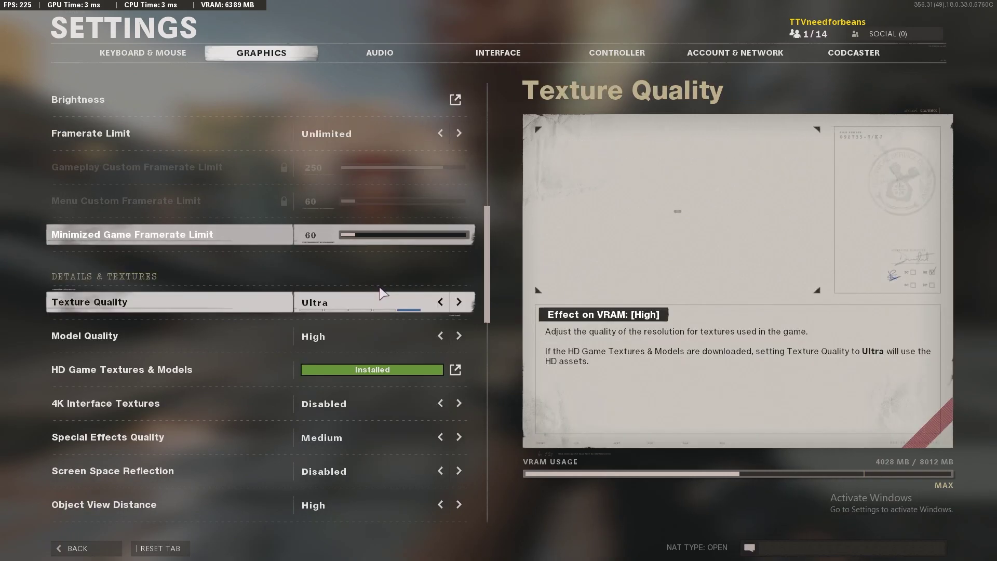
scroll(375, 304, "down", 3)
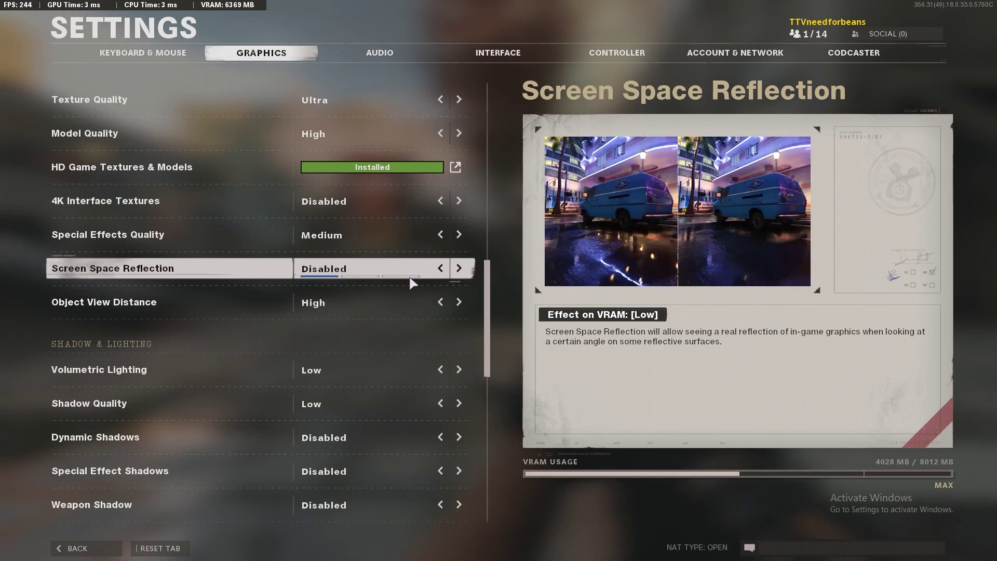
scroll(410, 283, "down", 6)
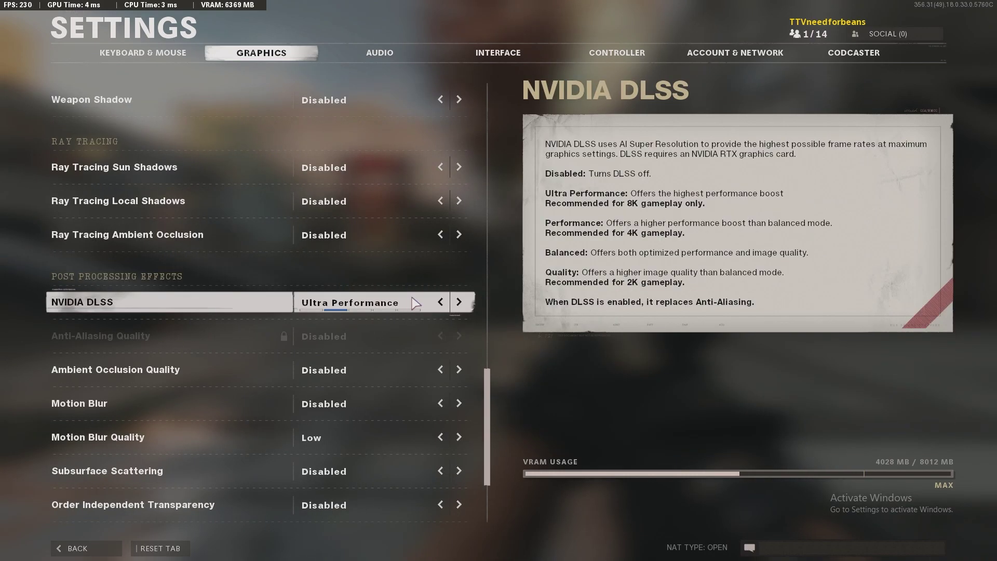
scroll(415, 303, "down", 2)
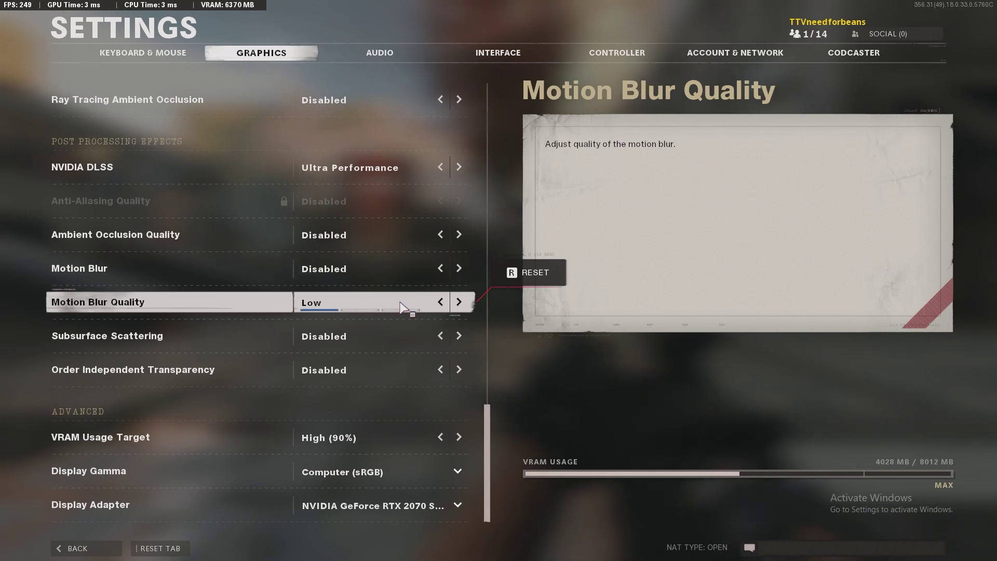
scroll(356, 298, "up", 2)
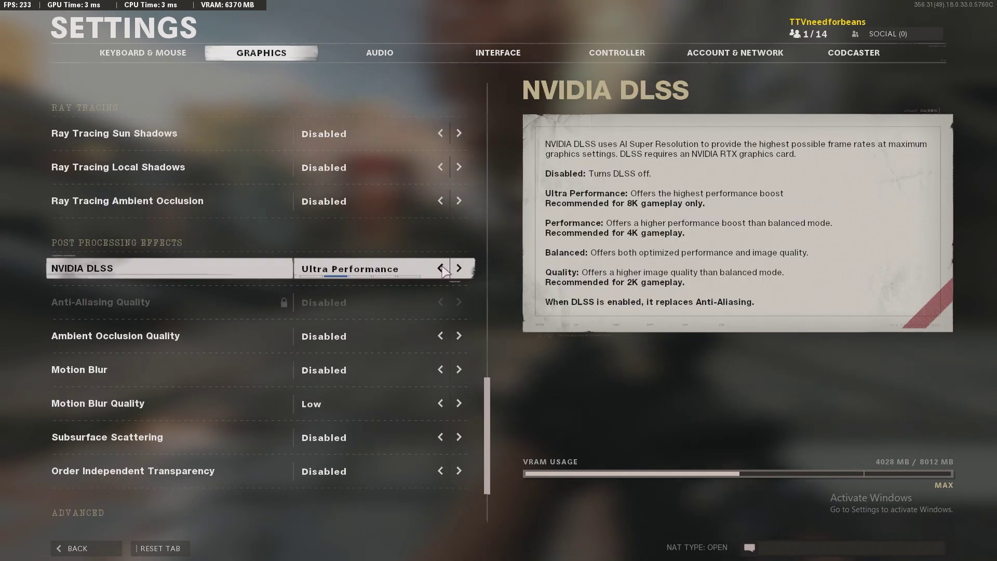
- Turn NVIDIA DLSS off again and apply the pending graphics changes
left_click(459, 268)
scroll(280, 283, "up", 12)
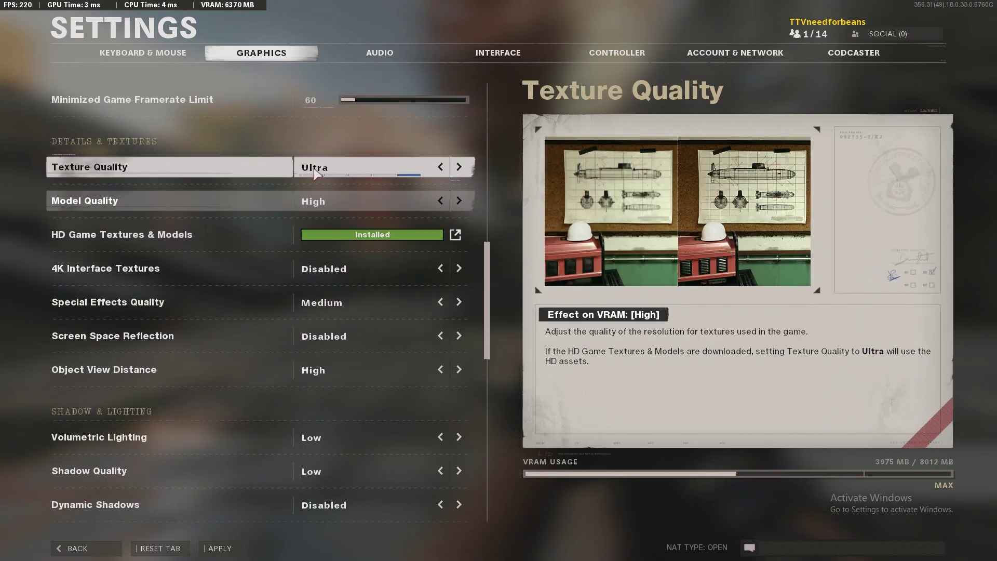
scroll(323, 187, "up", 8)
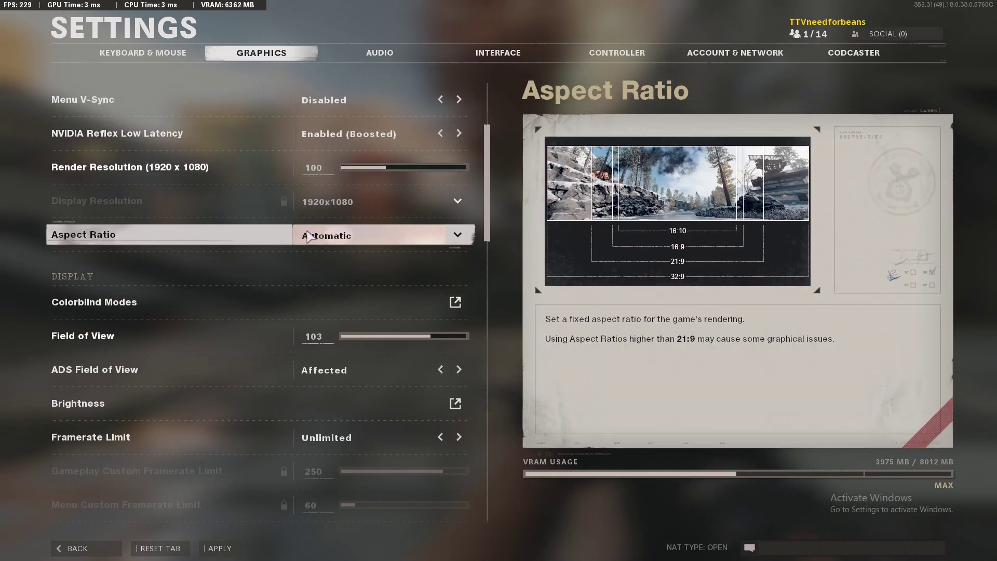
scroll(344, 228, "up", 1)
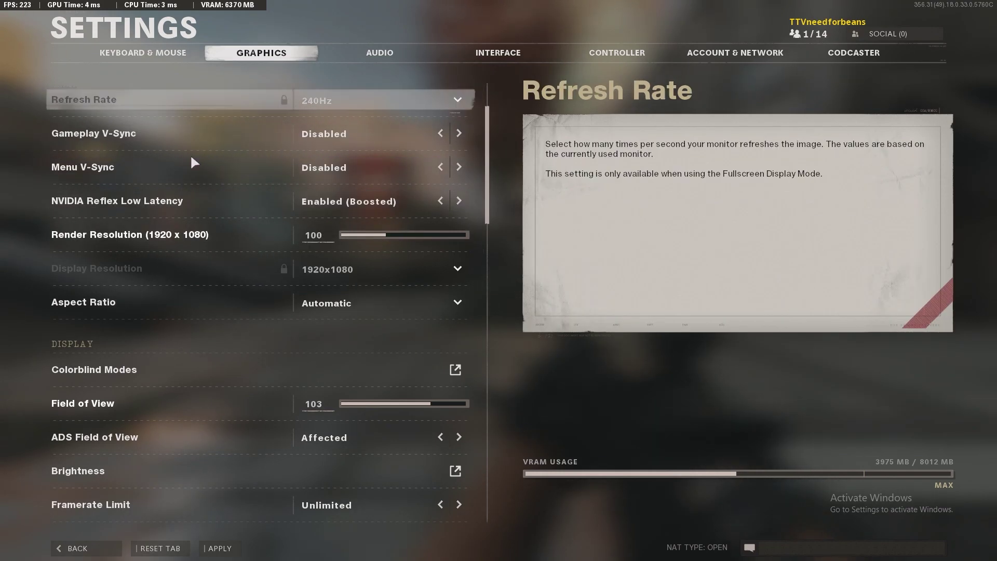
left_click(220, 549)
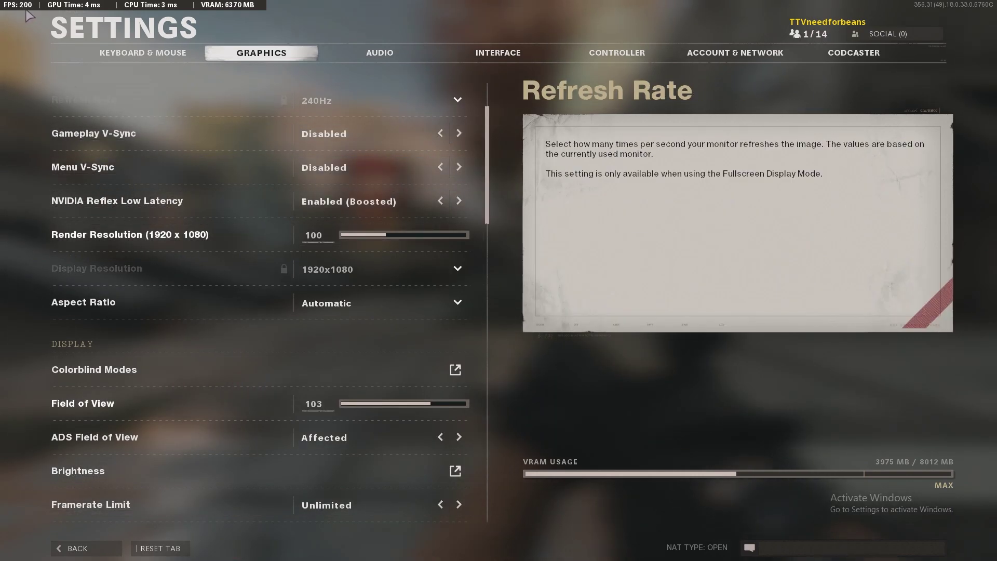
- Lower Render Resolution to 66 (1272 x 712), apply it, and return to the match
mouse_move(387, 235)
left_mouse_down()
mouse_move(399, 237)
mouse_move(362, 232)
left_mouse_up()
left_click(314, 235)
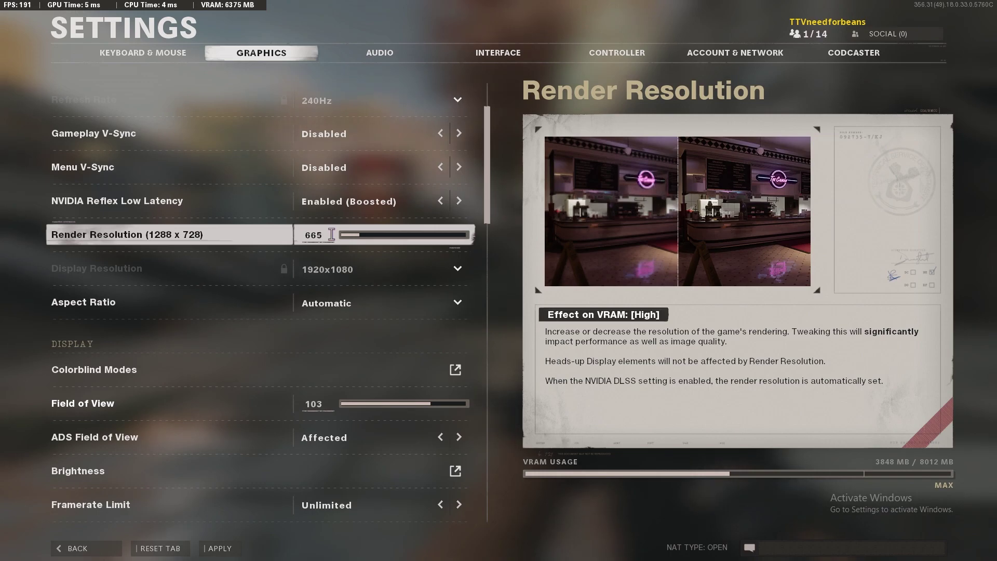
key("BackSpace")
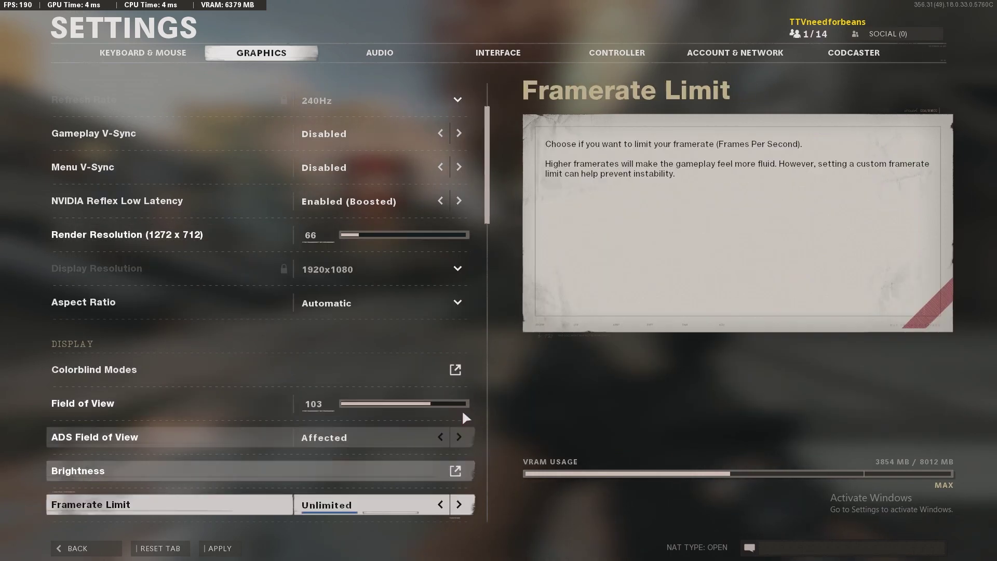
left_click(228, 552)
key("Escape")
key("Escape")
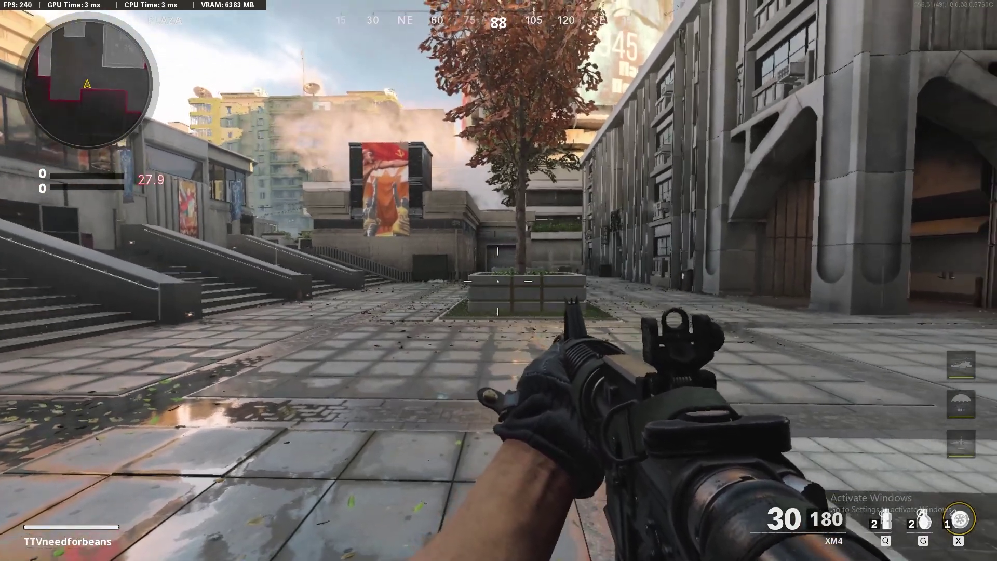
- Drop Render Resolution to its minimum 44 (848 x 480) and resume playing
key("Escape")
key("Escape")
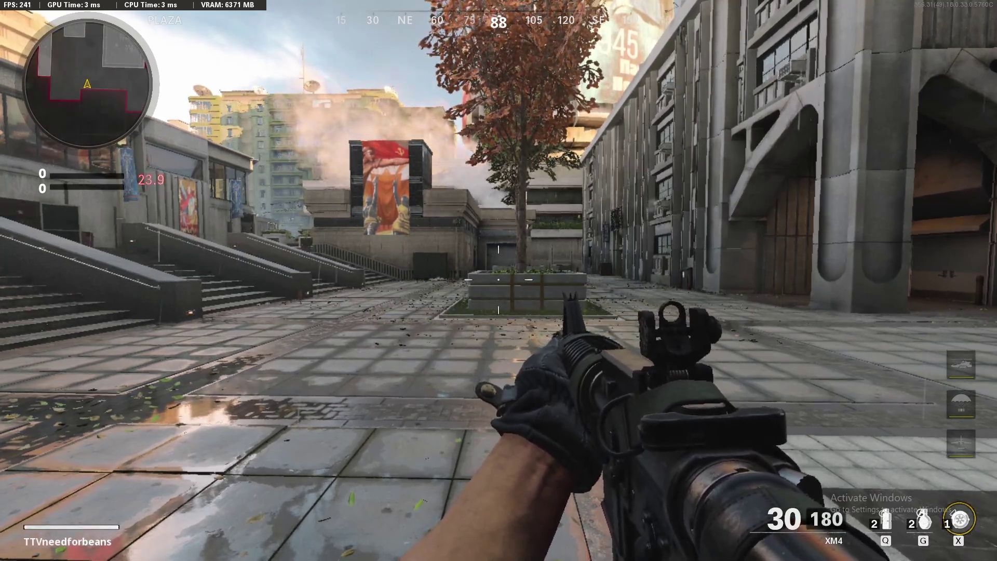
key("Escape")
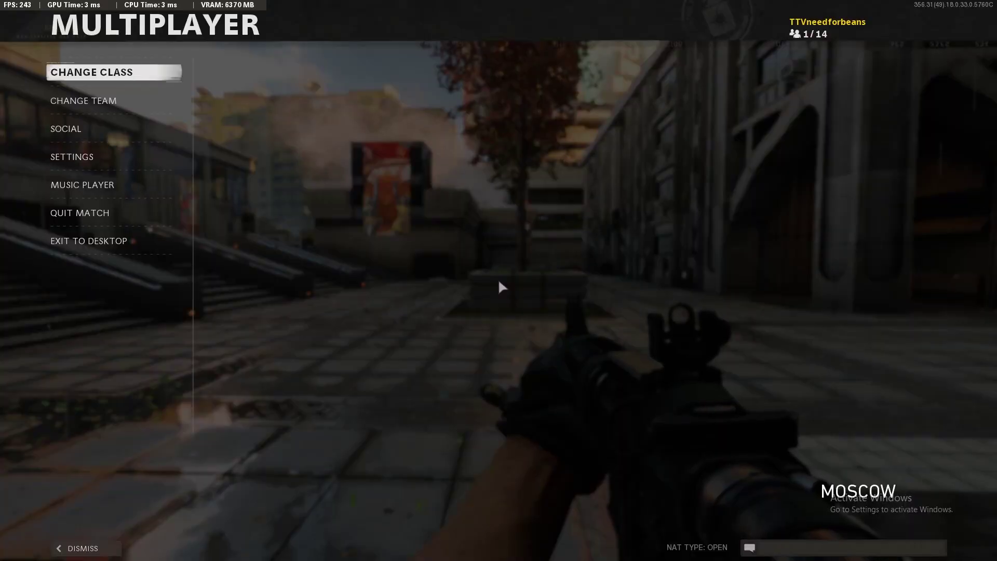
left_click(78, 154)
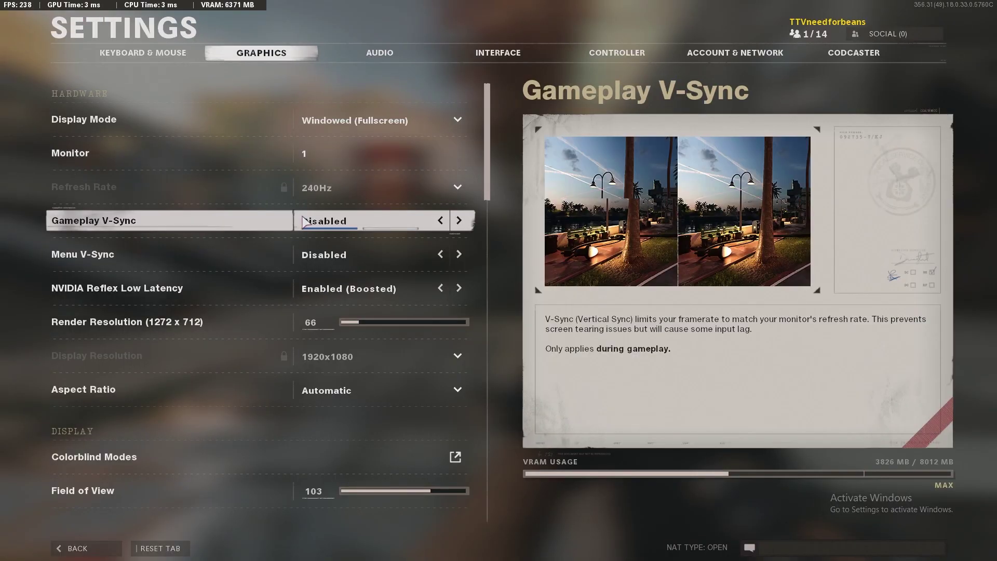
mouse_move(364, 323)
left_mouse_down()
mouse_move(492, 319)
mouse_move(379, 322)
mouse_move(393, 322)
left_mouse_up()
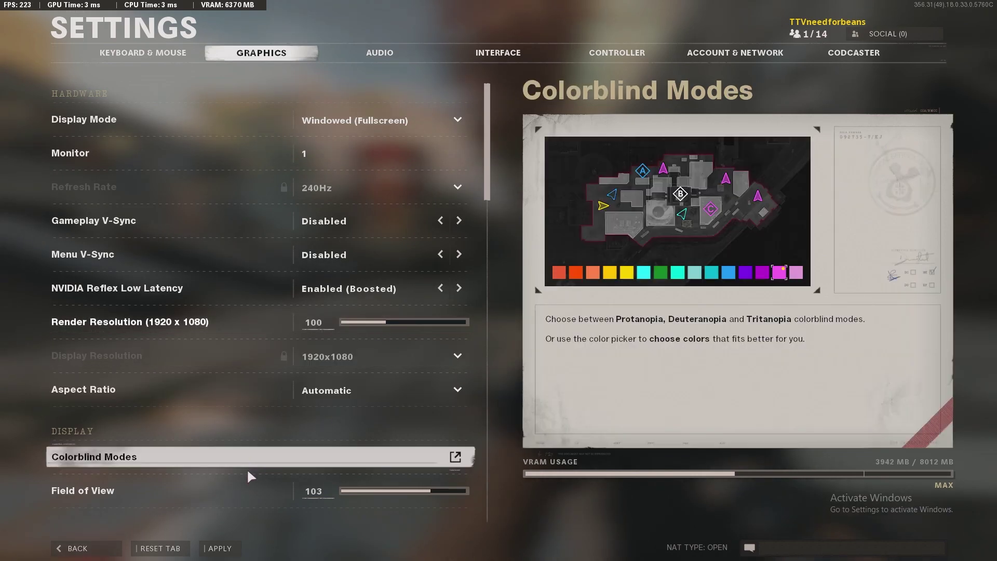
left_click_drag(359, 322, 274, 331)
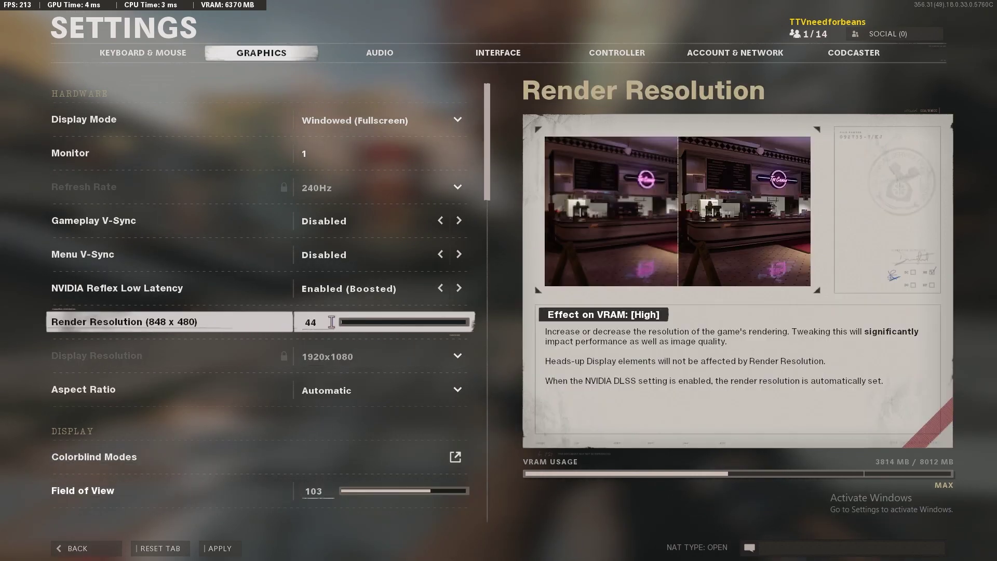
key("Escape")
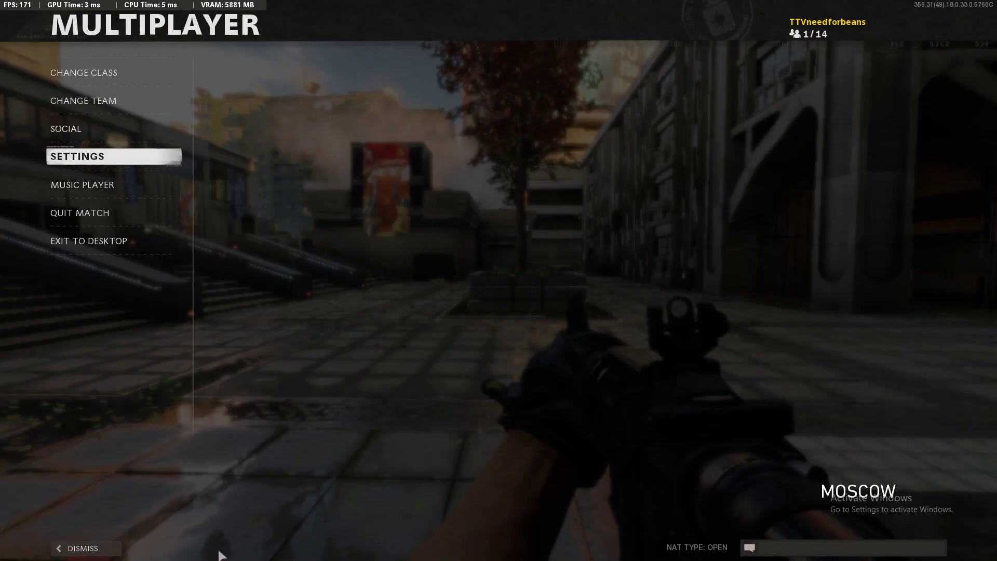
key("Escape")
key("d")
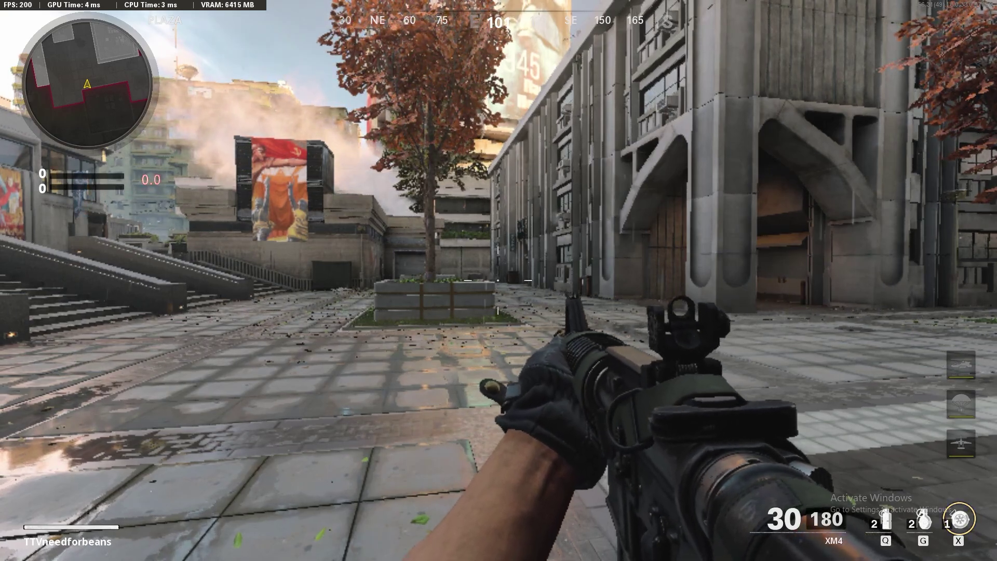
- Pause after time runs out and reopen the game settings
key("Escape")
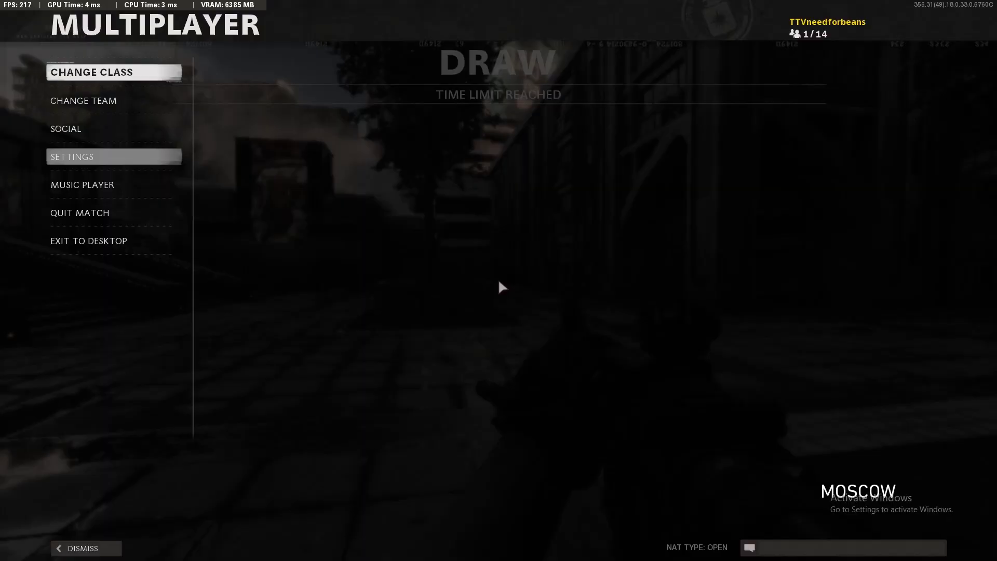
left_click(86, 158)
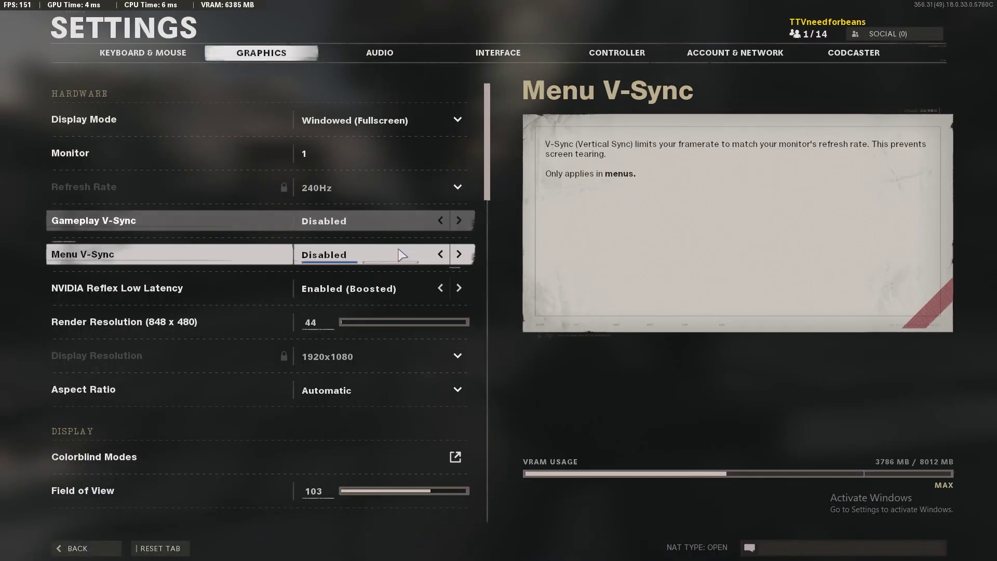
scroll(400, 301, "down", 2)
scroll(399, 300, "down", 7)
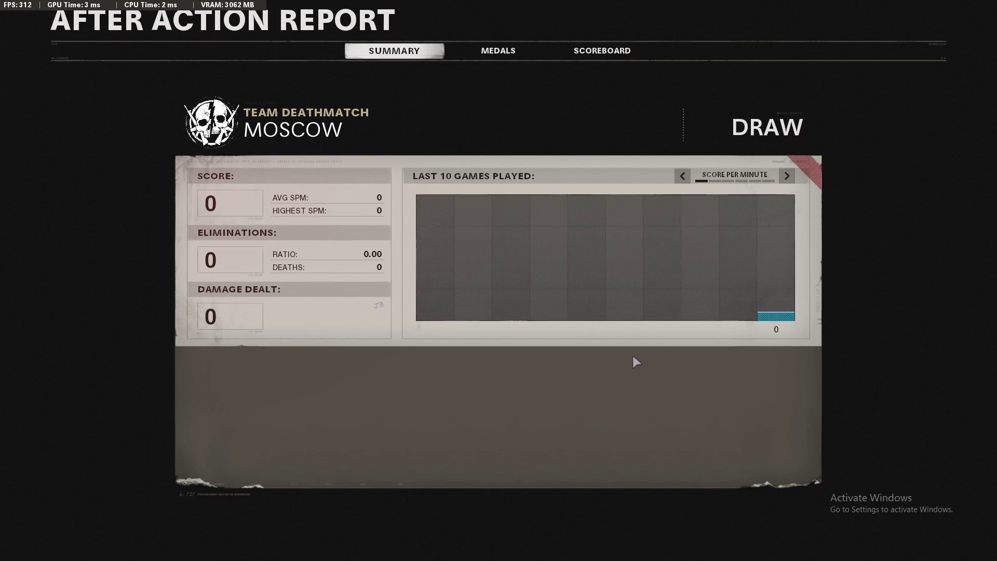
- Leave the After Action Report and open the Graphics settings from the lobby
left_click(106, 546)
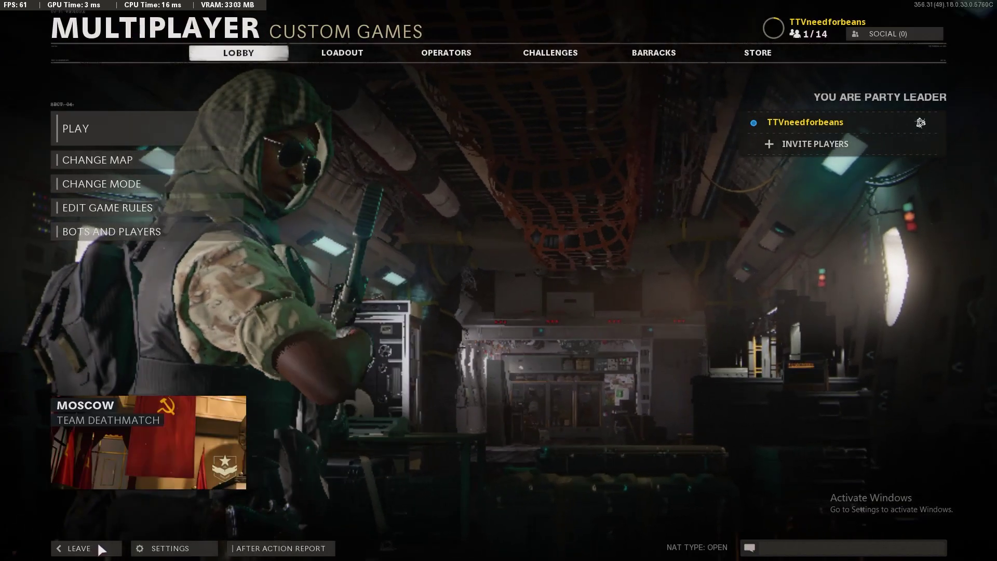
left_click(165, 548)
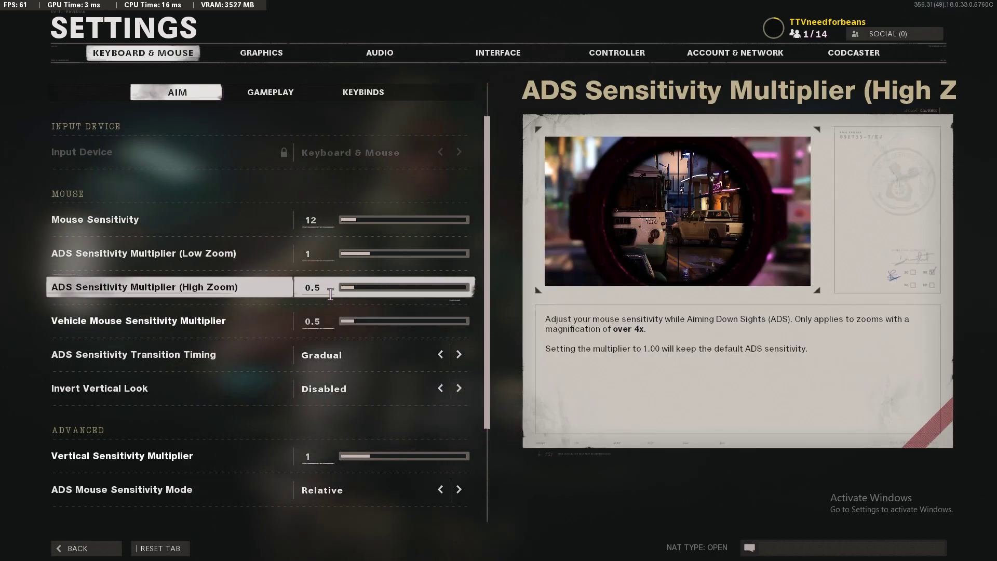
scroll(336, 291, "down", 3)
scroll(334, 299, "up", 3)
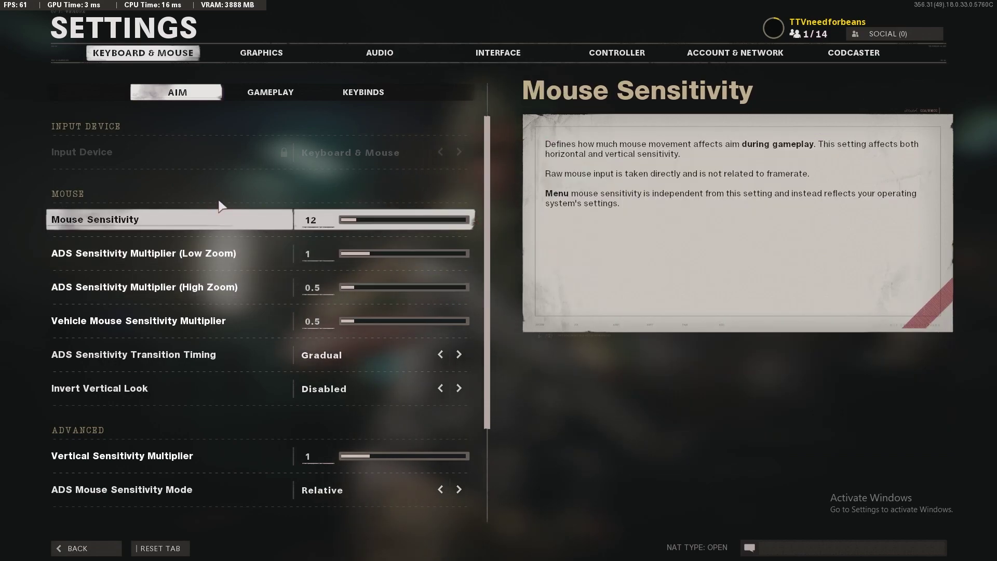
left_click(261, 52)
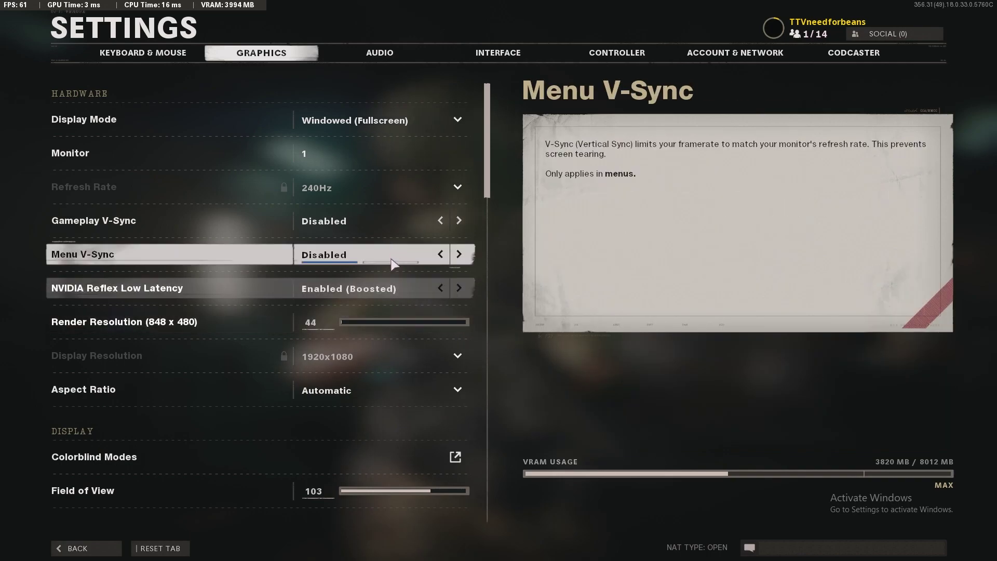
- Return Render Resolution to 100 and set NVIDIA DLSS to Ultra Performance
left_click(399, 322)
left_click_drag(400, 325, 391, 325)
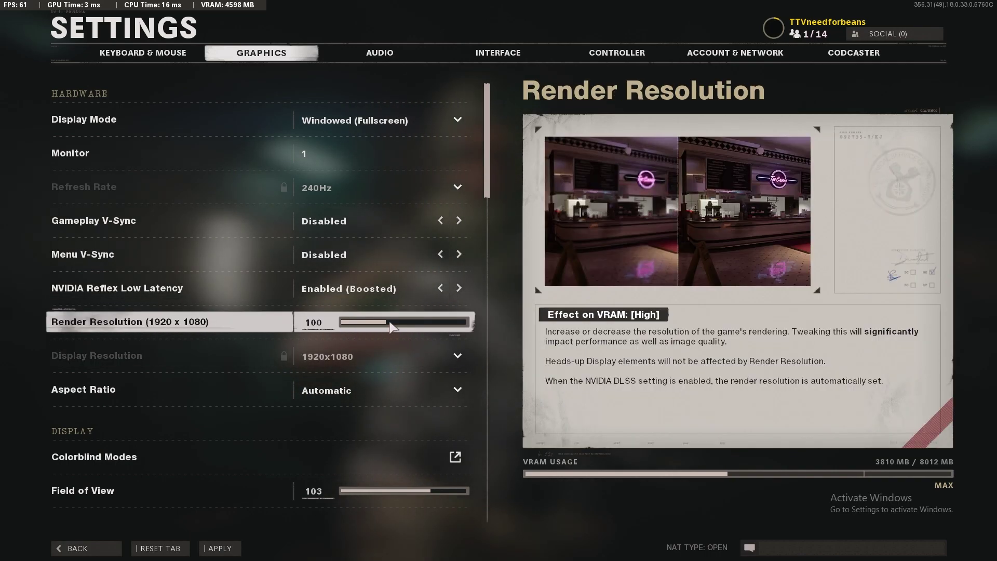
scroll(281, 333, "down", 5)
scroll(264, 333, "up", 7)
scroll(252, 323, "down", 9)
scroll(251, 321, "down", 20)
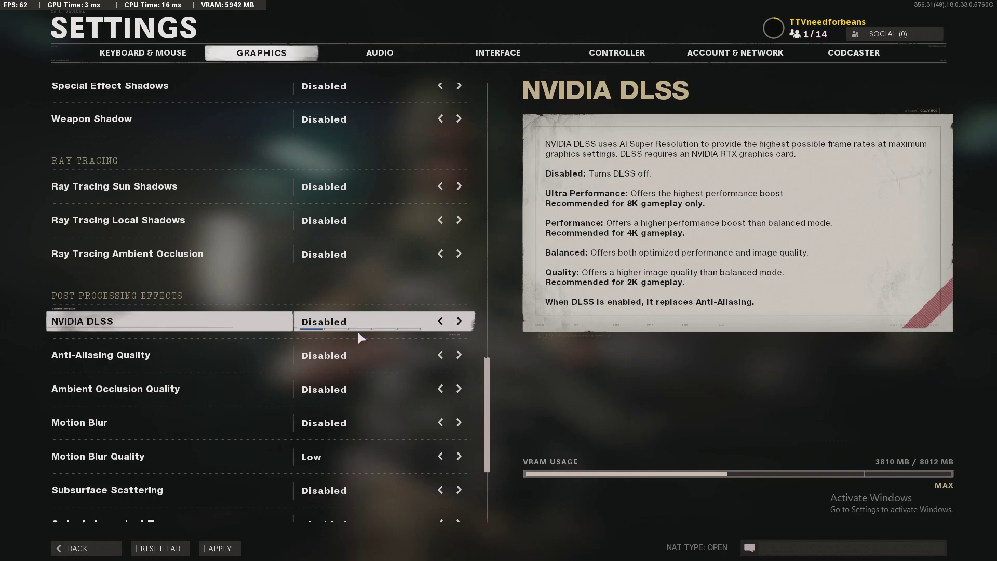
left_click(459, 322)
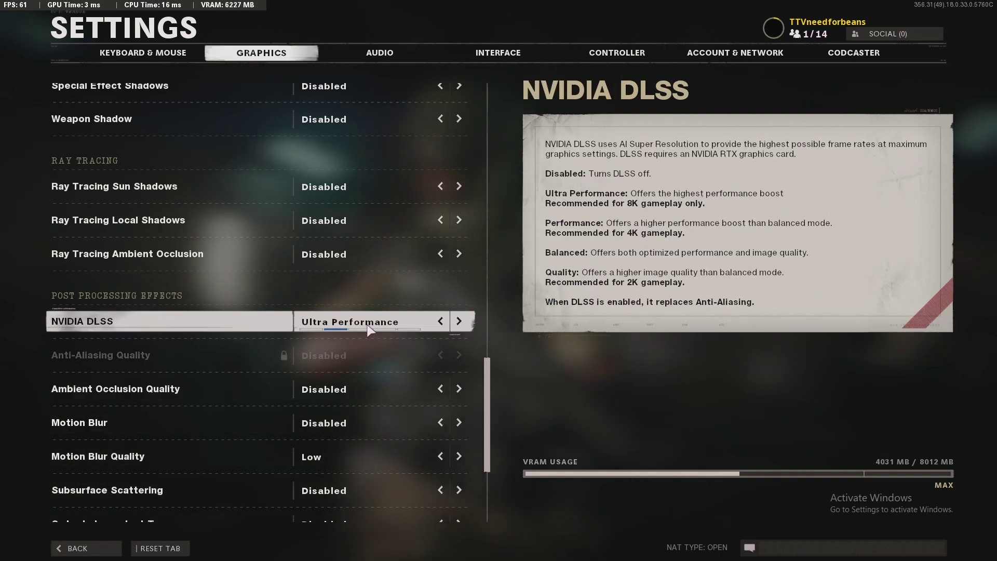
scroll(408, 321, "down", 5)
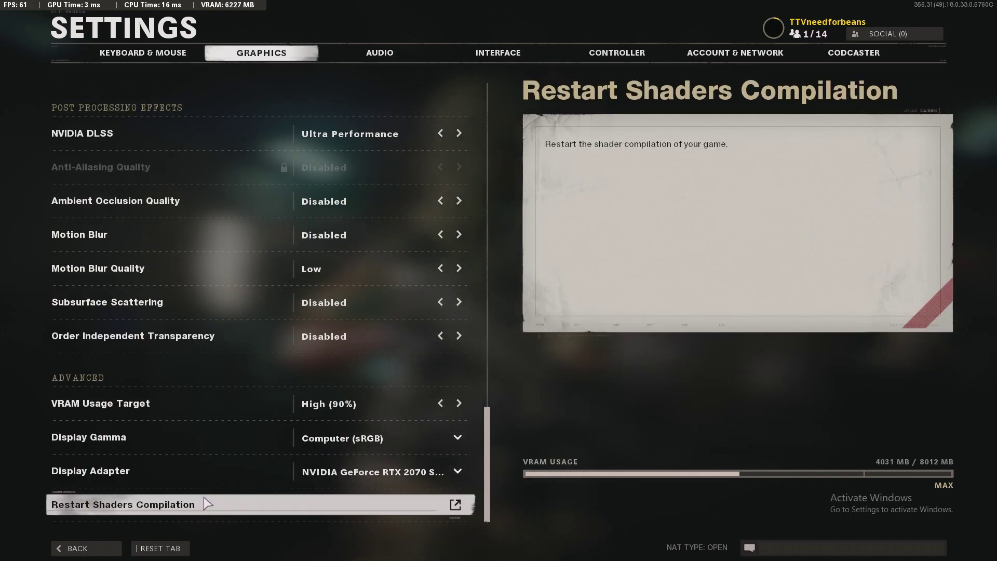
- Exit Settings to the lobby and close the Black Ops Cold War window from the taskbar
key("Escape")
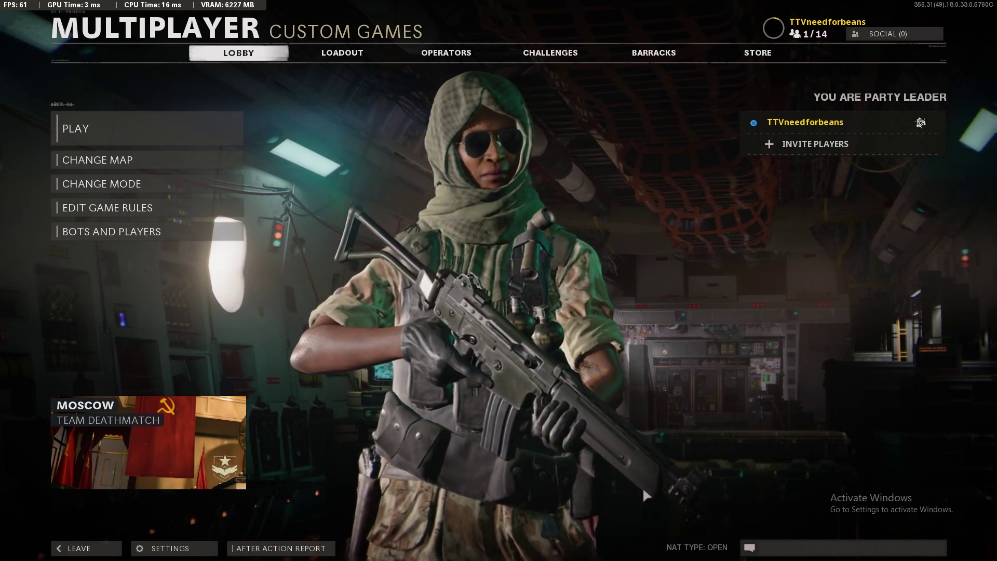
key("super")
right_click(369, 546)
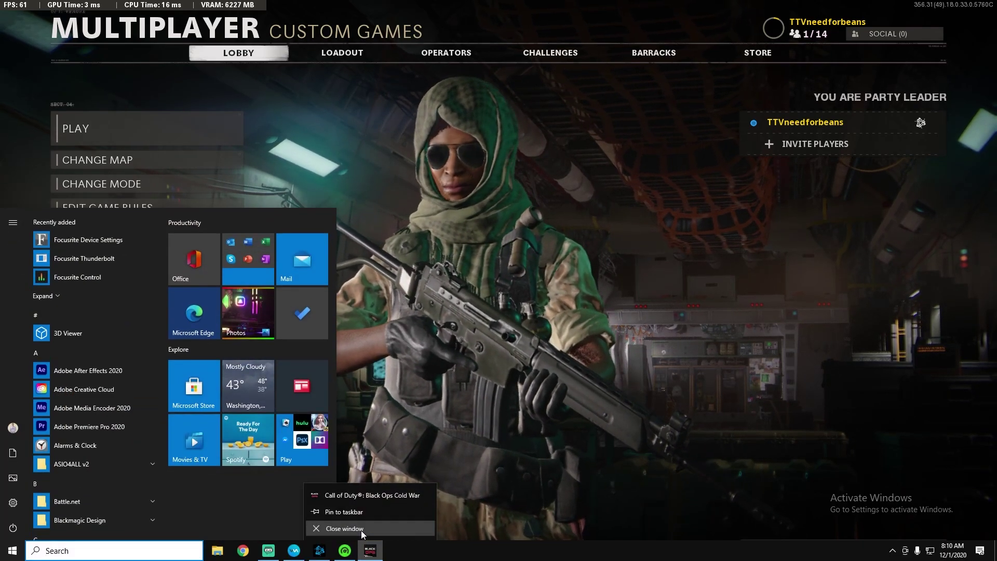
left_click(357, 543)
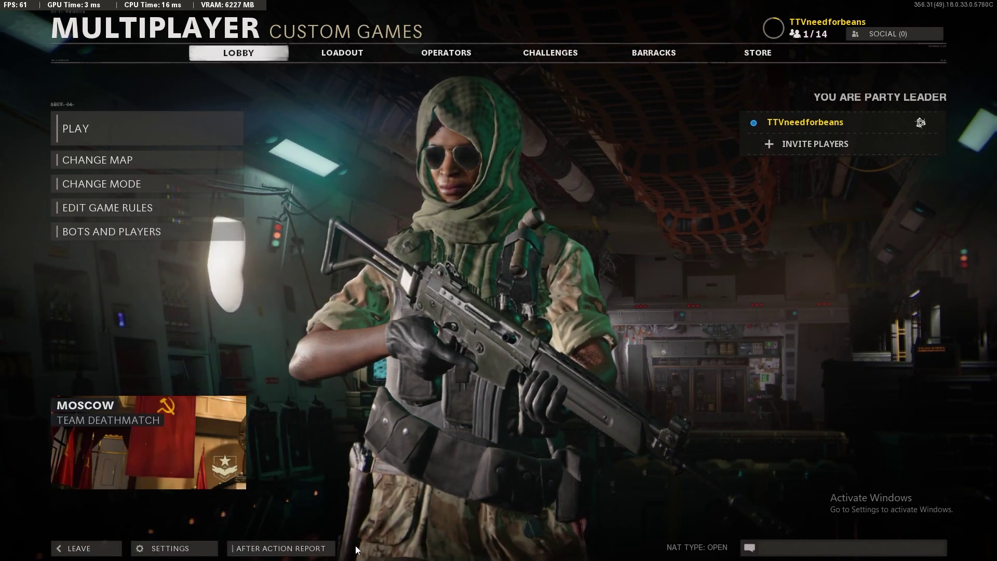